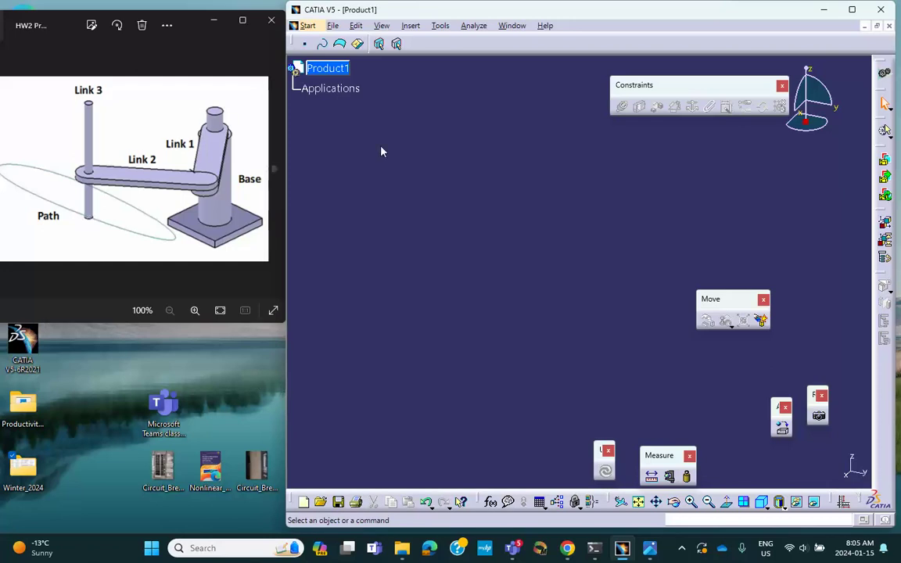
- Rename the root product's part number to Robotic Arm
{"action": "left_click", "coordinate": [851, 9]}
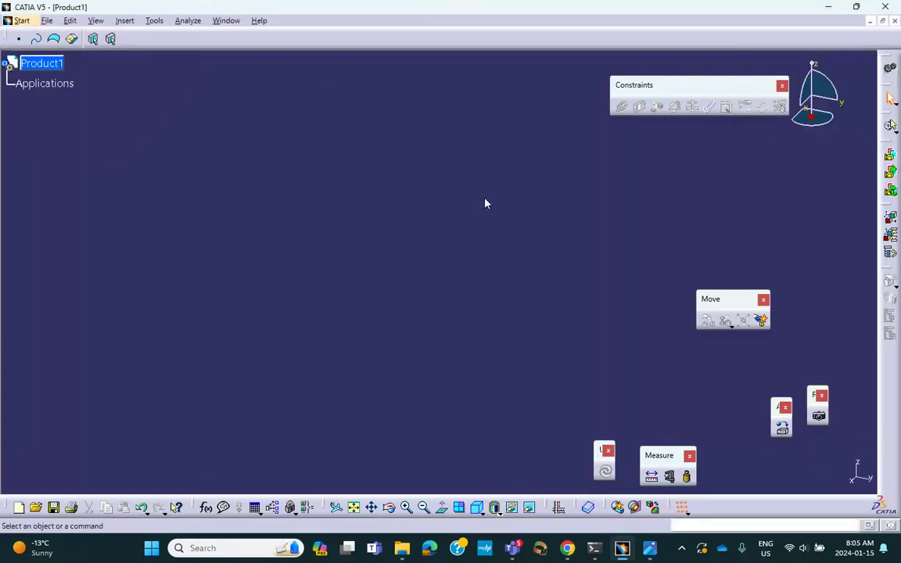
{"action": "right_click", "coordinate": [49, 68]}
{"action": "left_click", "coordinate": [77, 128]}
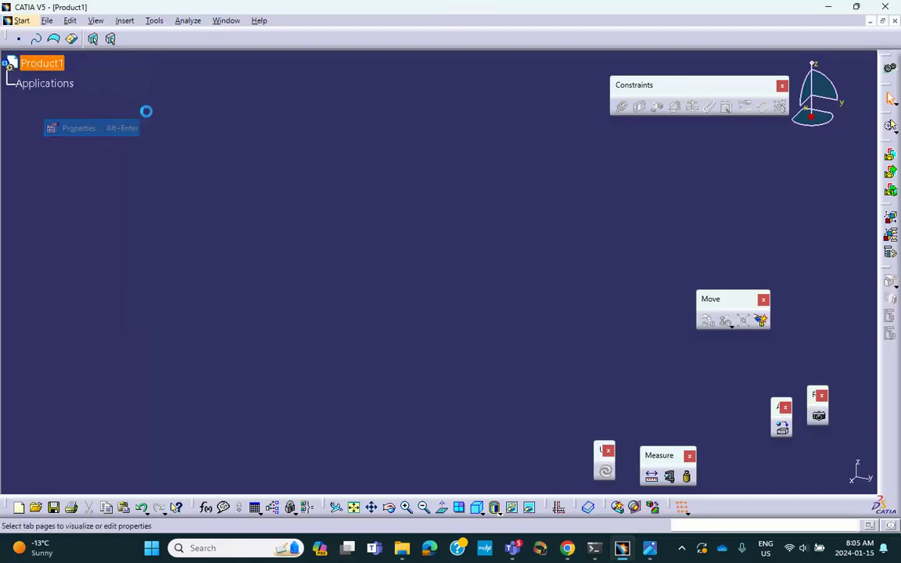
{"action": "double_click", "coordinate": [654, 274]}
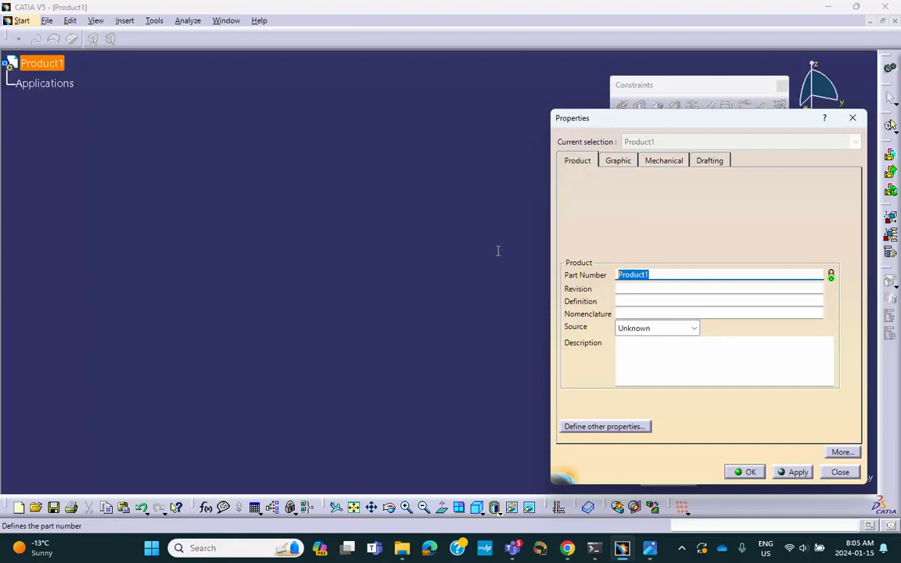
{"action": "type", "text": "Robotic Arm"}
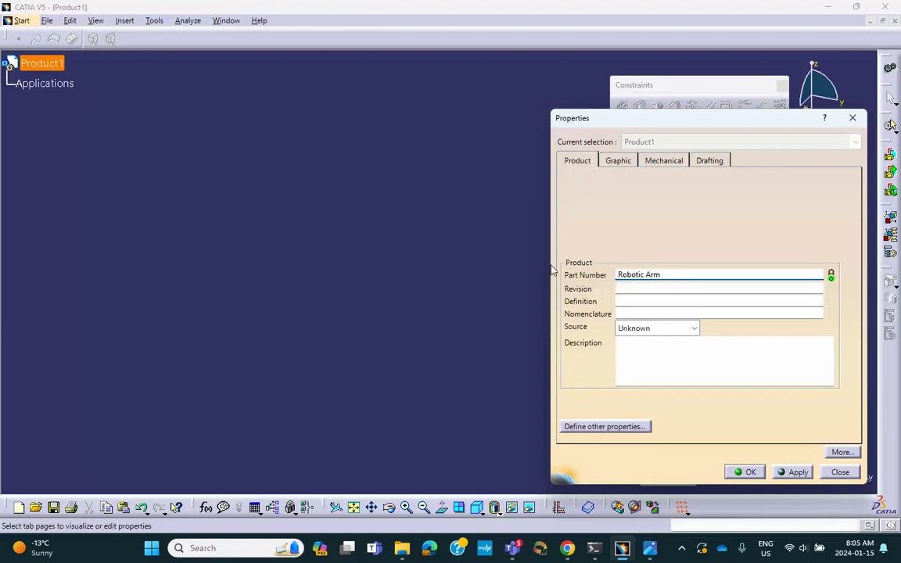
{"action": "left_click", "coordinate": [745, 472]}
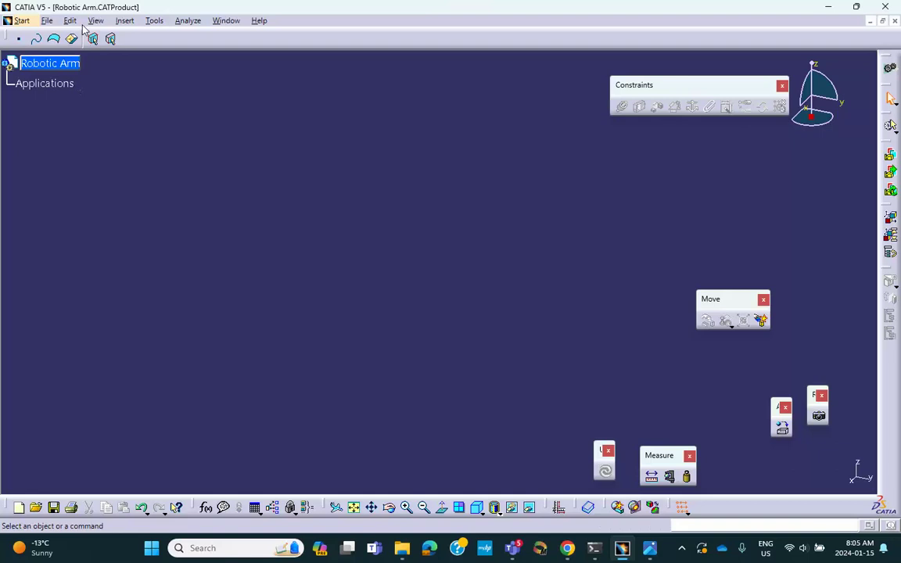
- Save the Robotic Arm product in a new Desktop folder named HW2 Prob 1
{"action": "left_click", "coordinate": [47, 21]}
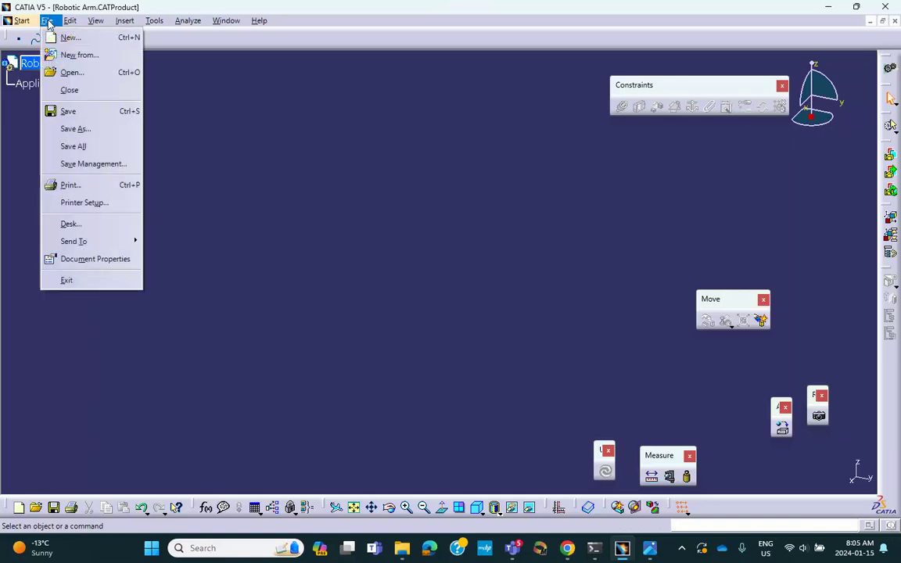
{"action": "left_click", "coordinate": [82, 162]}
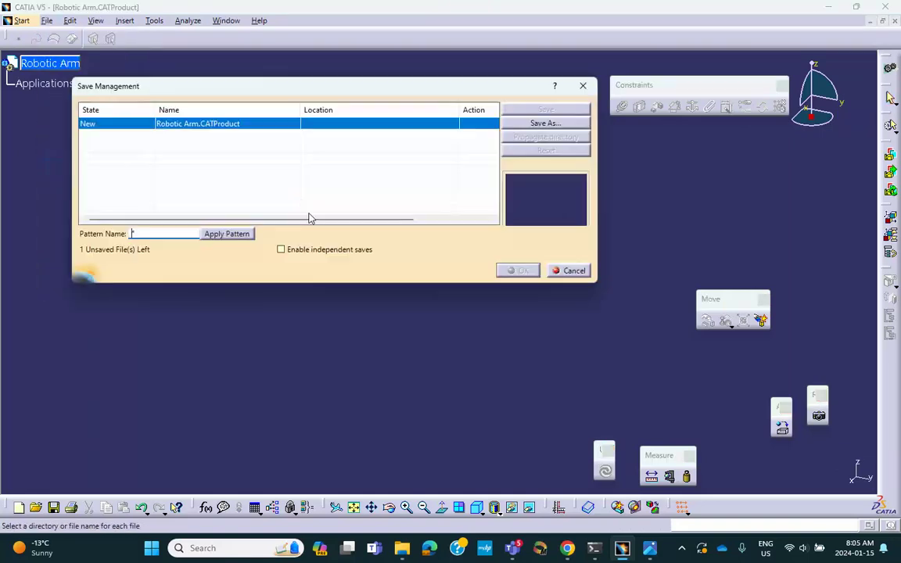
{"action": "left_click", "coordinate": [528, 124]}
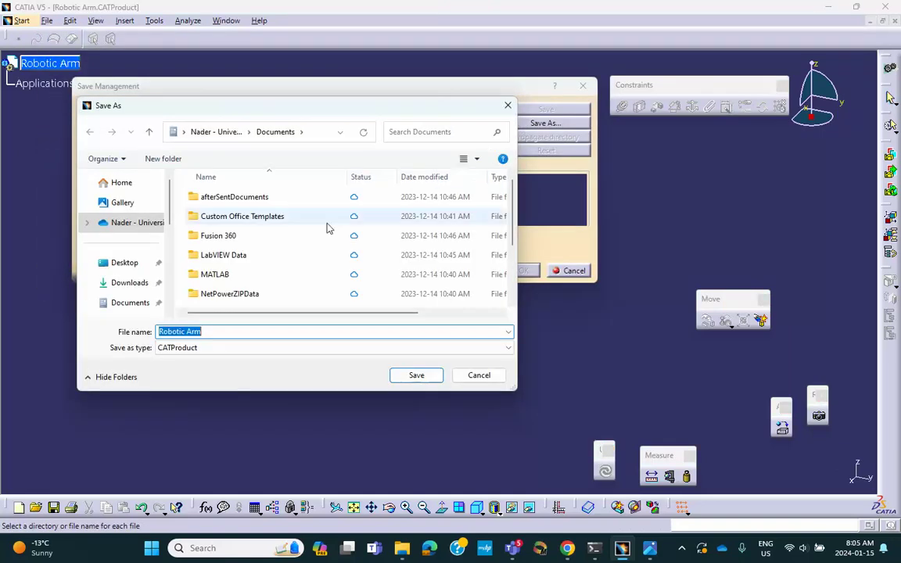
{"action": "left_click", "coordinate": [120, 265]}
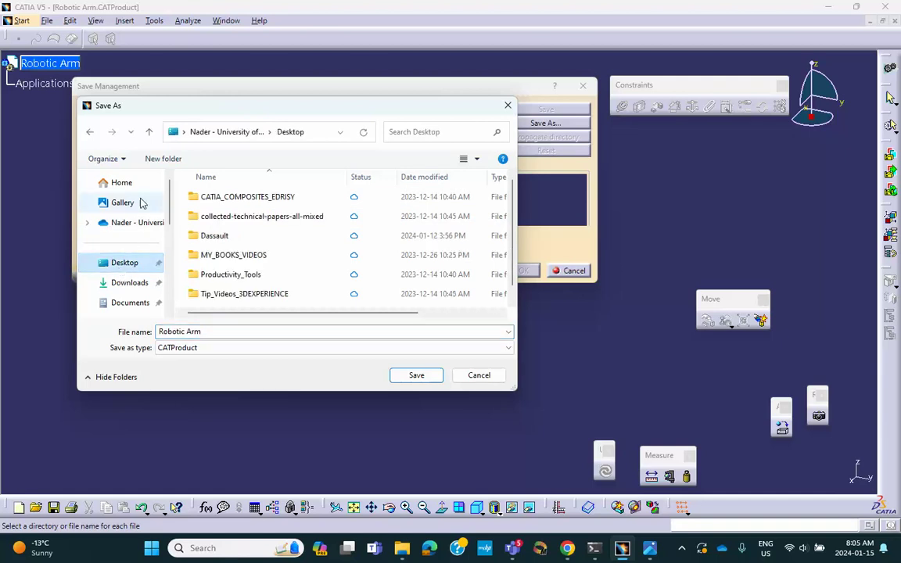
{"action": "left_click", "coordinate": [163, 160]}
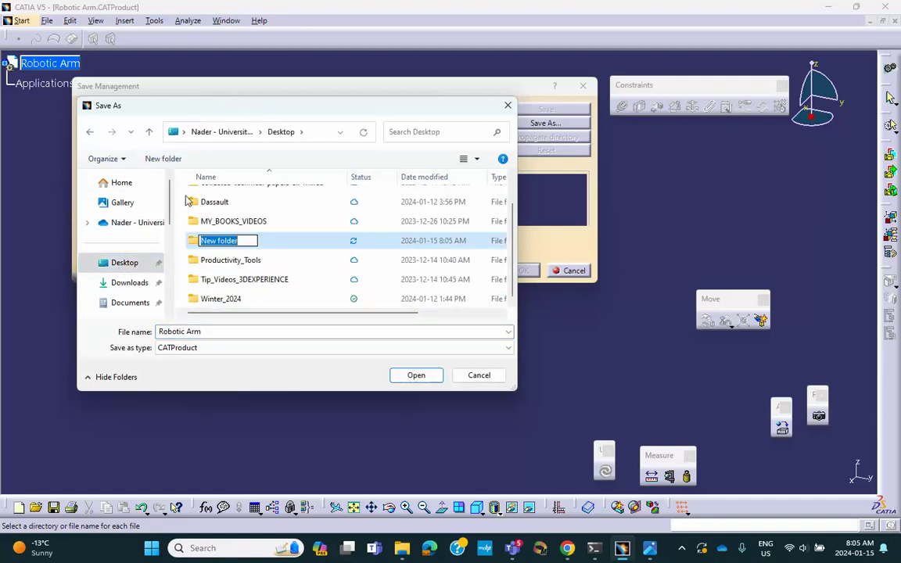
{"action": "type", "text": "HW2"}
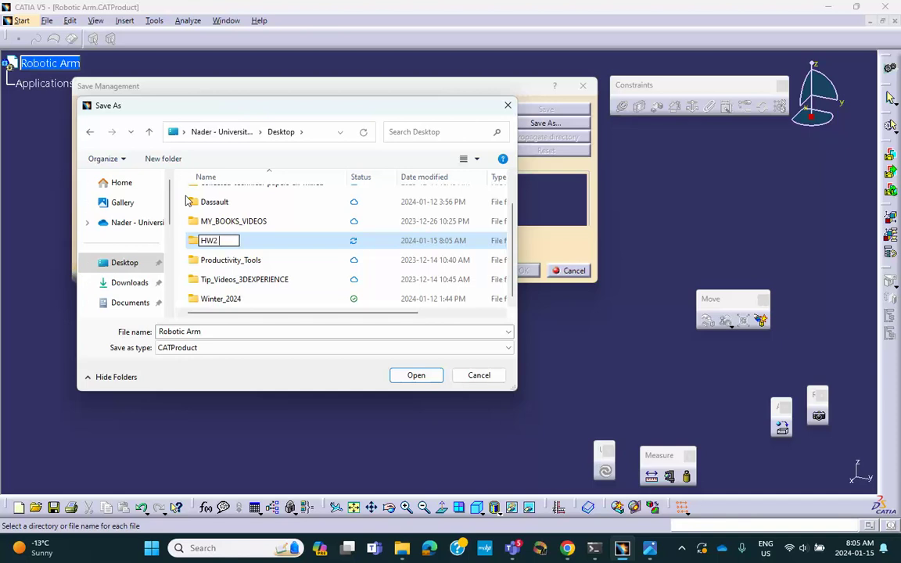
{"action": "type", "text": " Prob 1"}
{"action": "left_click", "coordinate": [416, 376]}
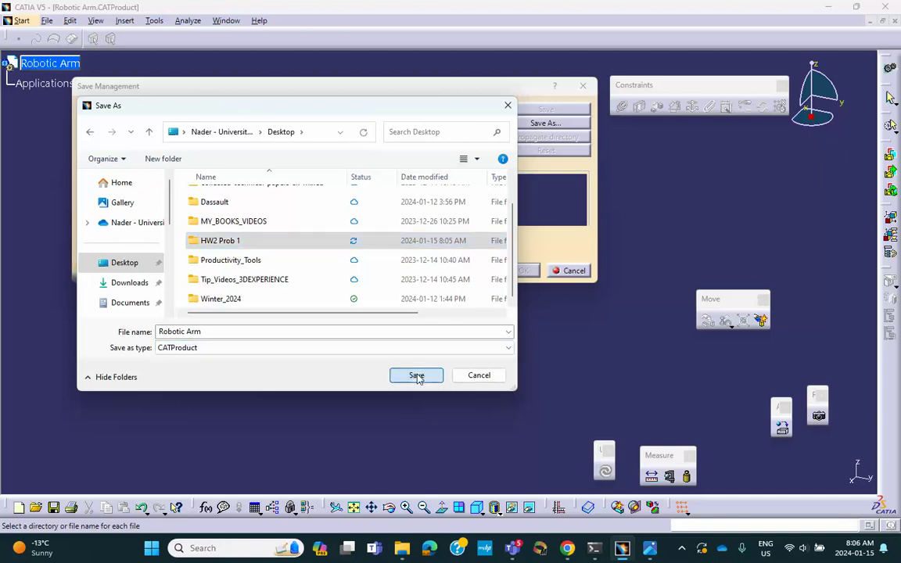
{"action": "left_click", "coordinate": [417, 376]}
{"action": "left_click", "coordinate": [417, 376]}
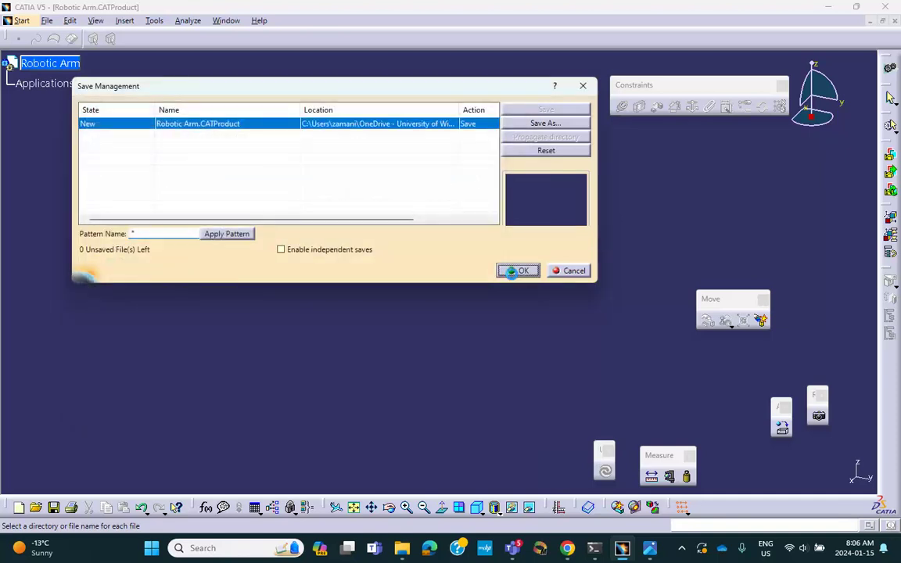
{"action": "left_click", "coordinate": [516, 271]}
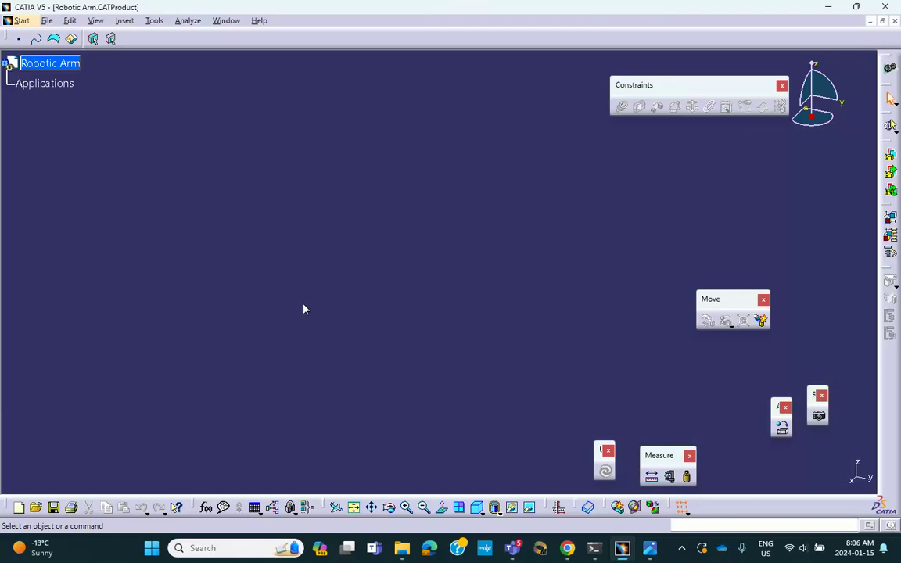
- Insert a new part into the Robotic Arm product
{"action": "left_click", "coordinate": [129, 21]}
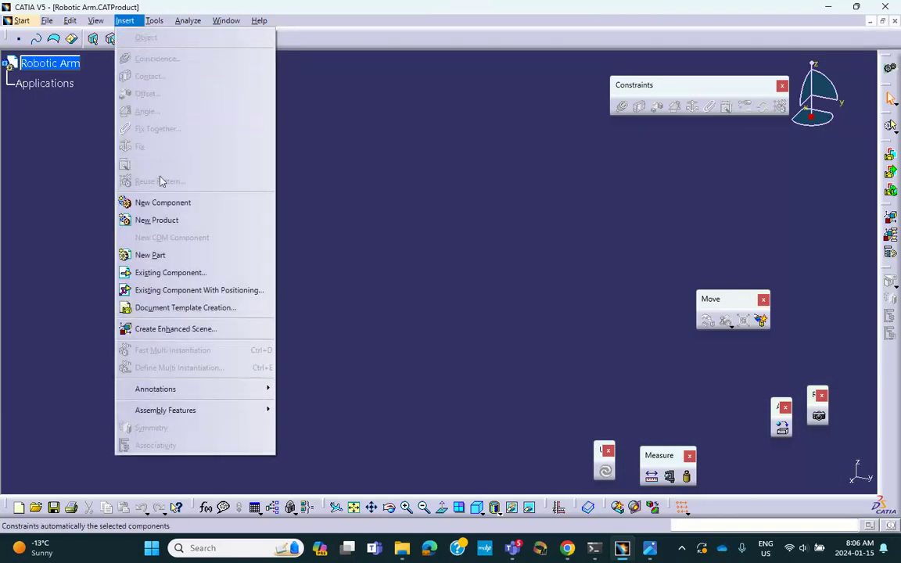
{"action": "left_click", "coordinate": [164, 256]}
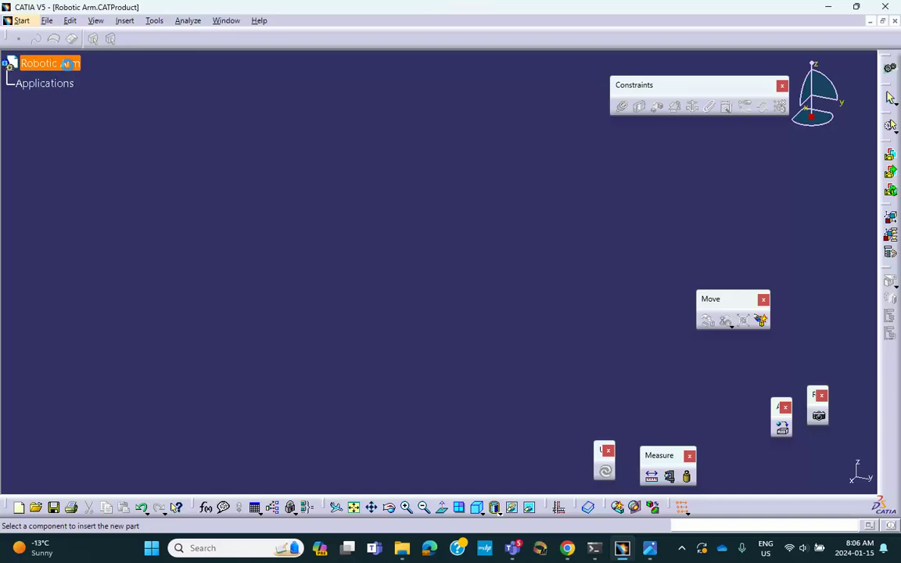
{"action": "left_click", "coordinate": [61, 64]}
- Set both the part number and the instance name of the inserted part to Base
{"action": "right_click", "coordinate": [67, 86]}
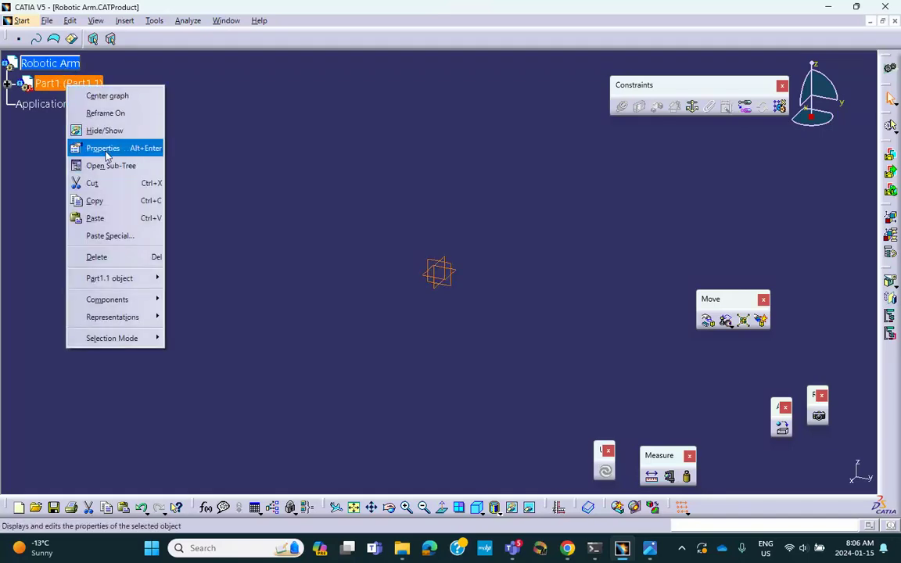
{"action": "left_click", "coordinate": [103, 147]}
{"action": "left_click", "coordinate": [661, 161]}
{"action": "left_click", "coordinate": [576, 160]}
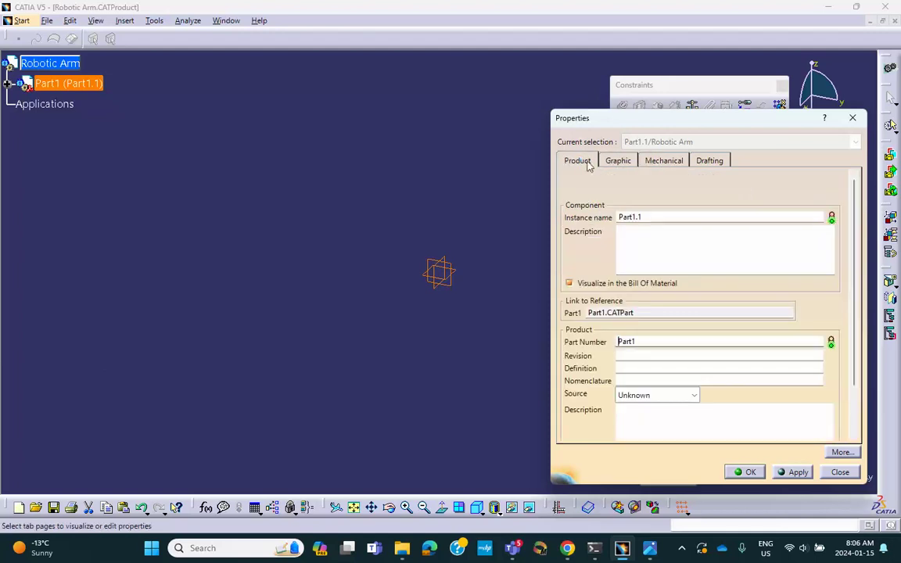
{"action": "double_click", "coordinate": [649, 340]}
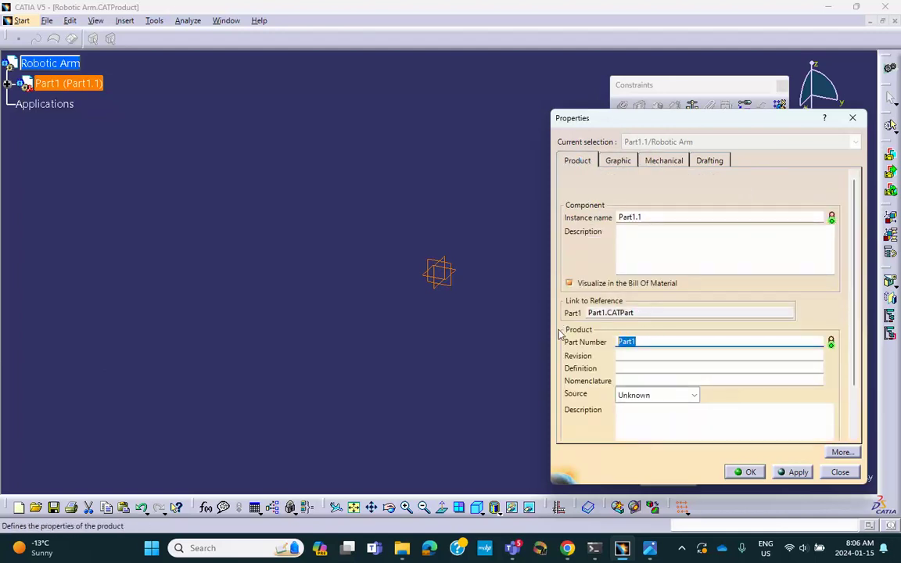
{"action": "type", "text": "Base"}
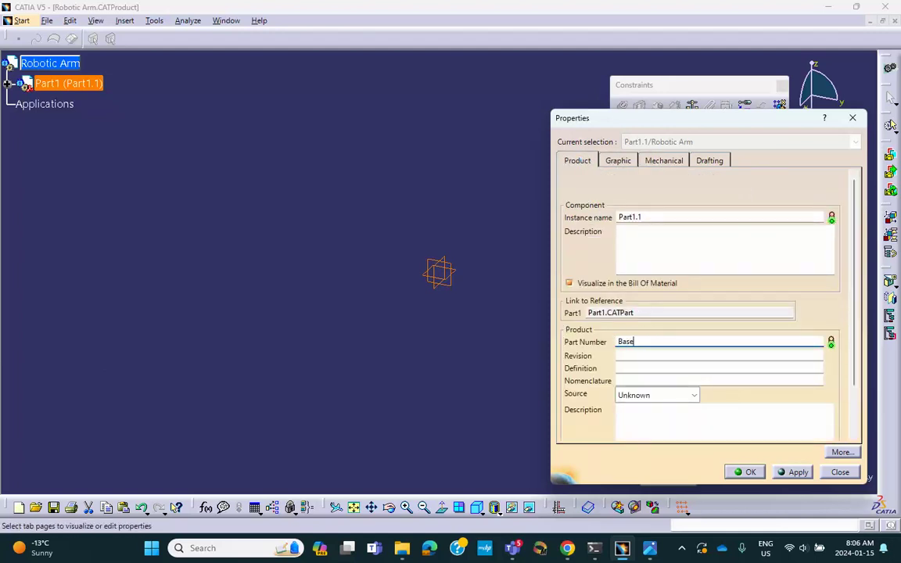
{"action": "double_click", "coordinate": [641, 219]}
{"action": "type", "text": "Base"}
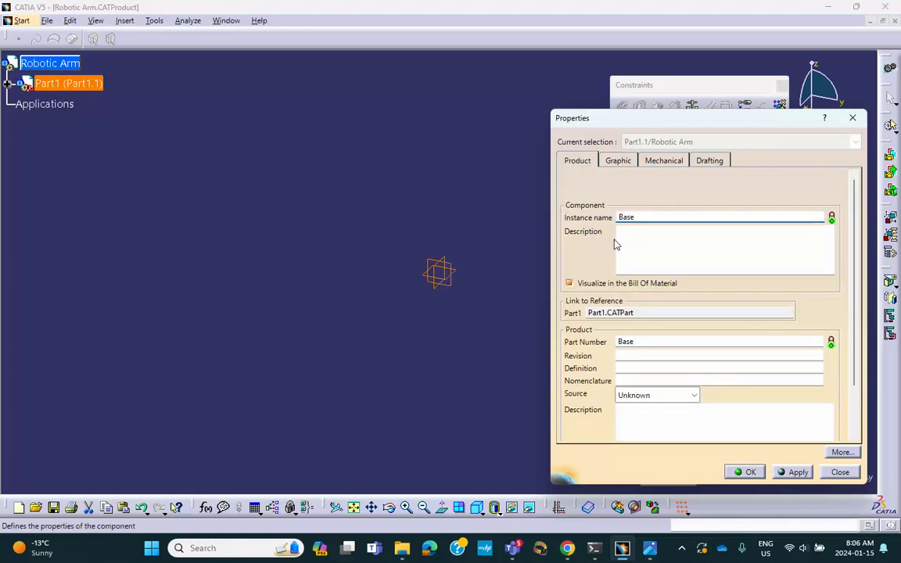
{"action": "left_click", "coordinate": [752, 472]}
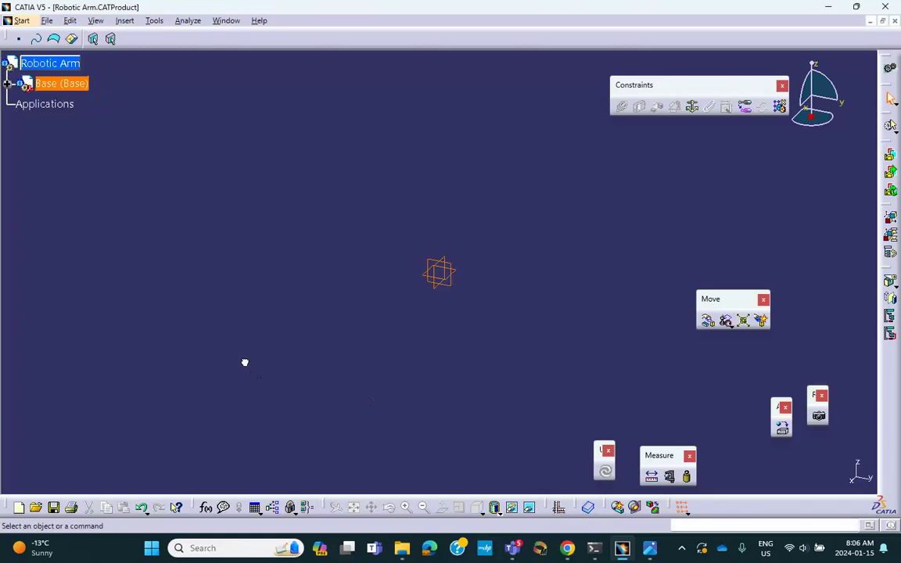
- Open the Base part for editing and start a sketch on its xy plane
{"action": "left_click", "coordinate": [10, 89]}
{"action": "left_click", "coordinate": [7, 83]}
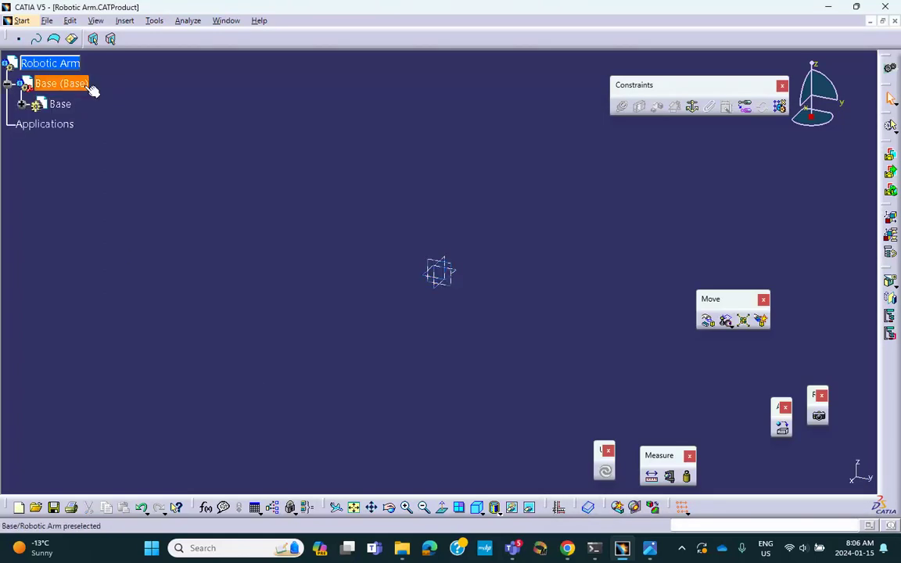
{"action": "double_click", "coordinate": [66, 107]}
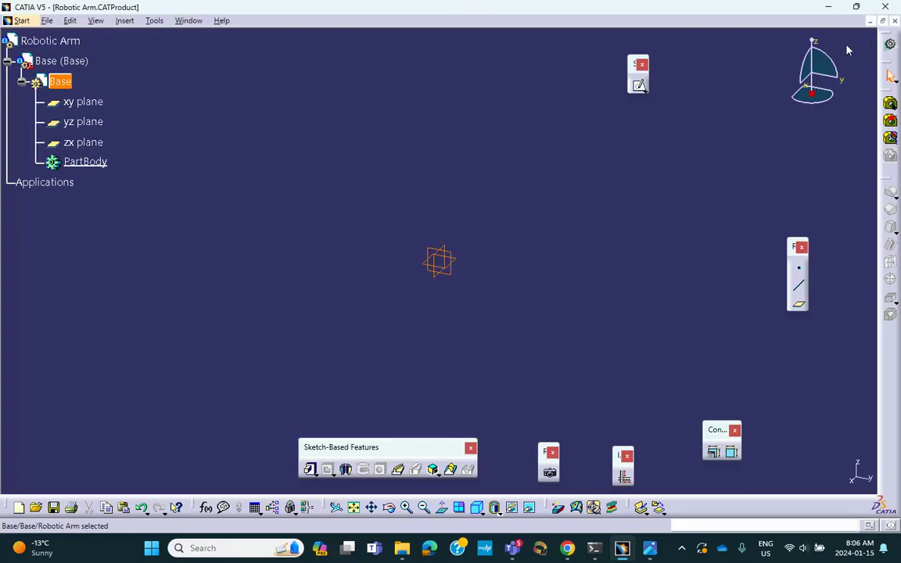
{"action": "left_click", "coordinate": [439, 297]}
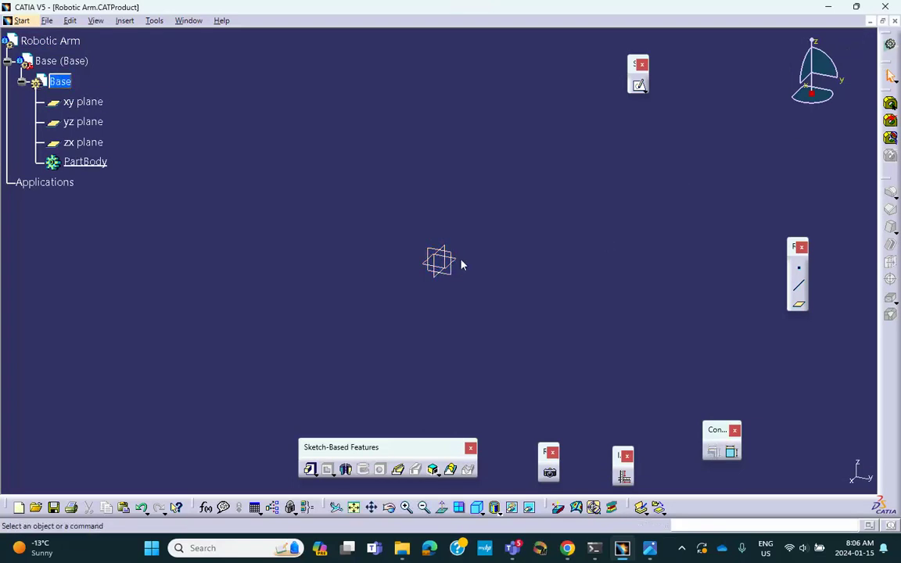
{"action": "left_click", "coordinate": [455, 265]}
{"action": "left_click", "coordinate": [638, 85]}
{"action": "middle_click_drag", "start_coordinate": [544, 242], "coordinate": [391, 271]}
- Sketch a small two-point rectangle below and to the positive H side of the origin
{"action": "left_click", "coordinate": [652, 200]}
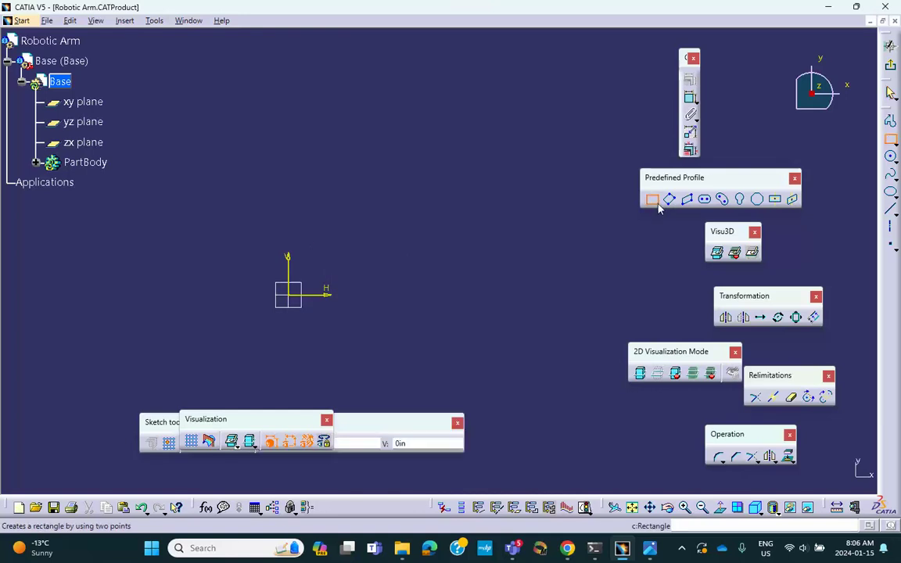
{"action": "left_click", "coordinate": [449, 308]}
{"action": "left_click", "coordinate": [524, 367]}
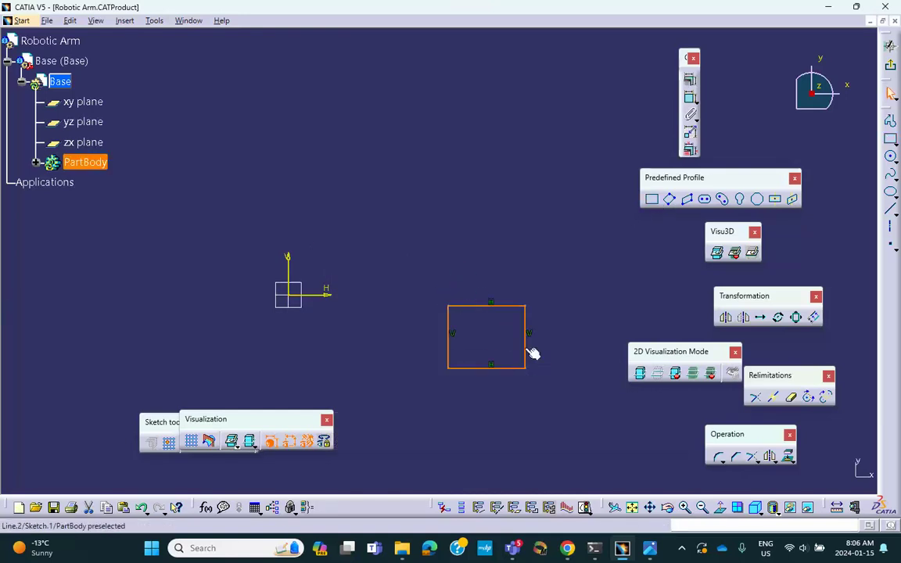
{"action": "left_click", "coordinate": [652, 200]}
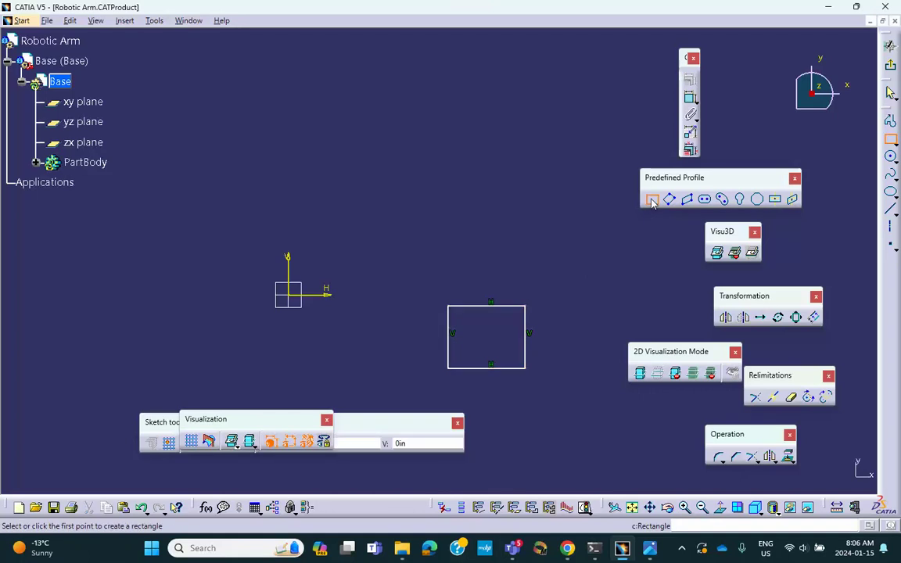
- Sketch two concentric circles at the rectangle's center, the outer one with a radius of about 0.43 in, and exit the sketch
{"action": "left_click", "coordinate": [890, 156]}
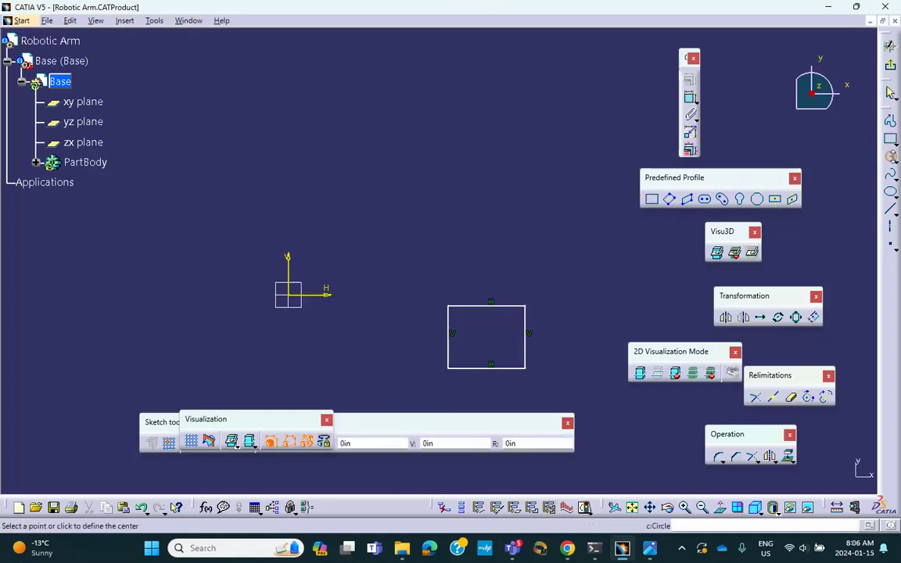
{"action": "left_click", "coordinate": [486, 337]}
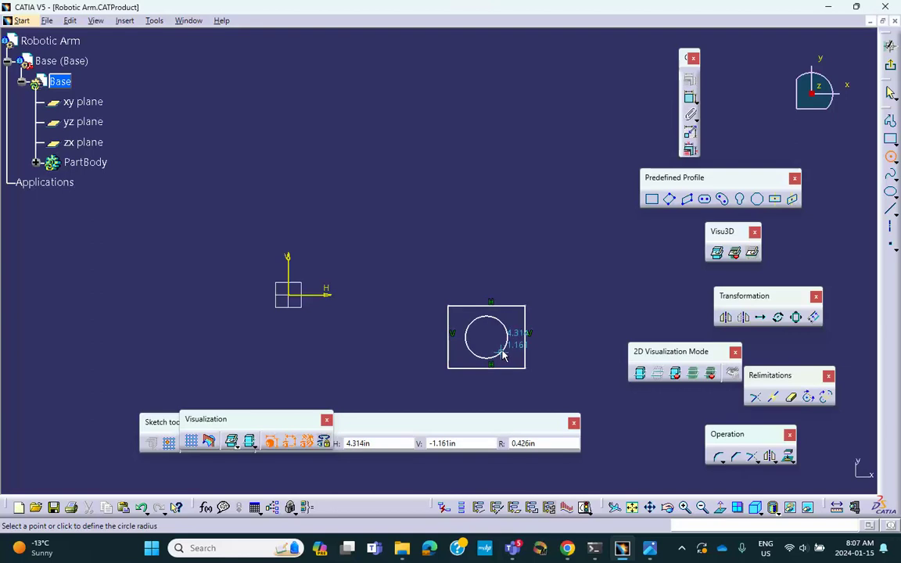
{"action": "left_click", "coordinate": [503, 355]}
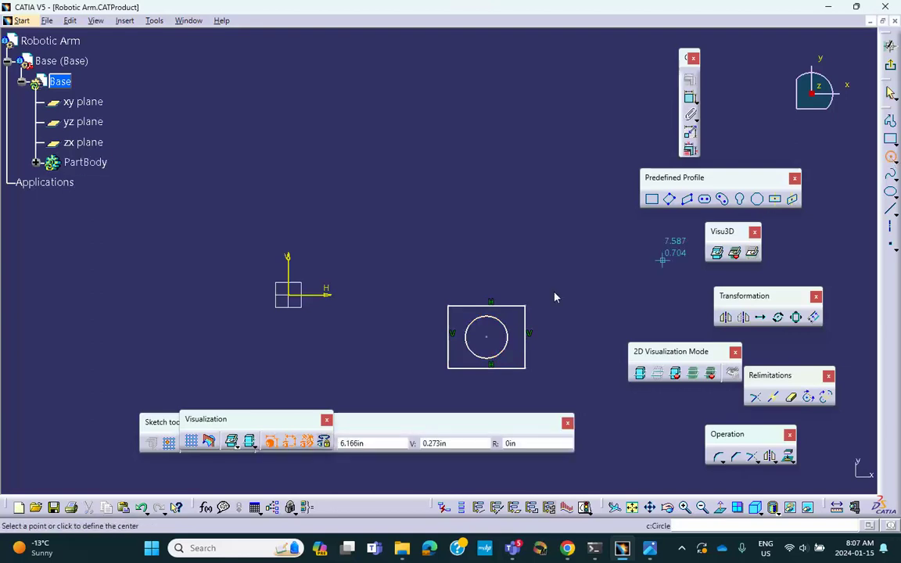
{"action": "left_click", "coordinate": [486, 337]}
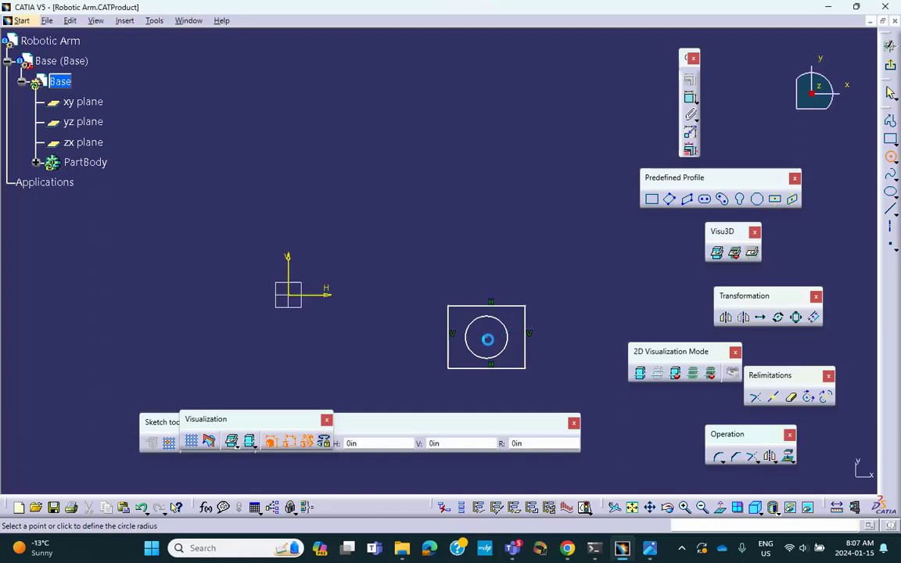
{"action": "left_click", "coordinate": [492, 346]}
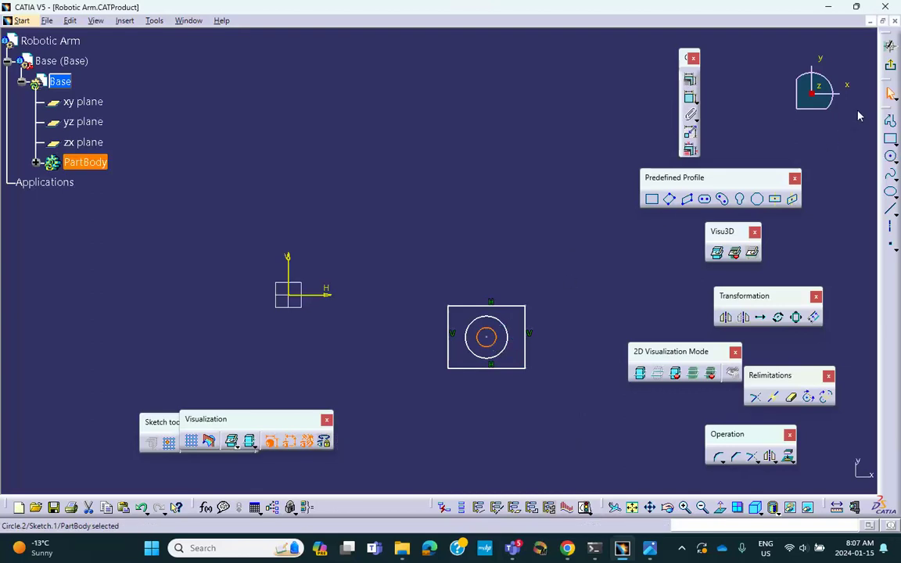
{"action": "left_click", "coordinate": [890, 65]}
{"action": "mouse_move", "coordinate": [509, 301]}
{"action": "middle_mouse_down"}
{"action": "mouse_move", "coordinate": [585, 322]}
{"action": "mouse_move", "coordinate": [617, 355]}
{"action": "middle_mouse_up"}
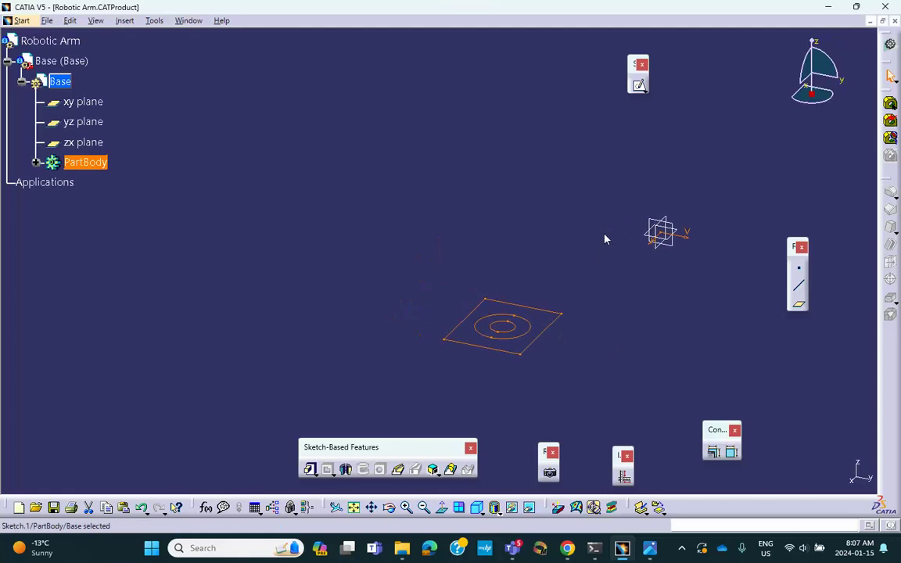
{"action": "left_click", "coordinate": [681, 548]}
{"action": "left_click", "coordinate": [635, 485]}
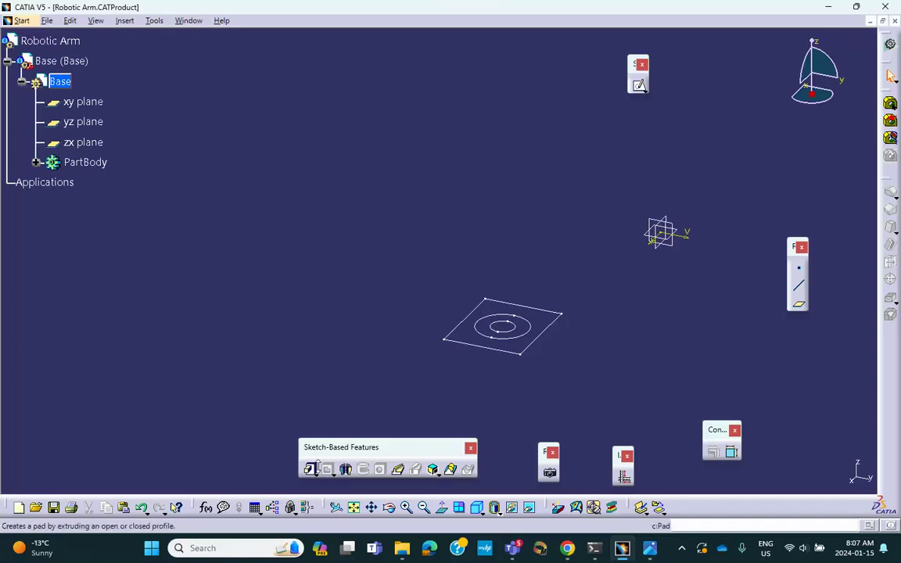
- Start a Multi-Pad from the rectangle-and-circles sketch and set the thickness of the plate domain, Extrusion domain.1, to 0.1 in
{"action": "left_click", "coordinate": [319, 474]}
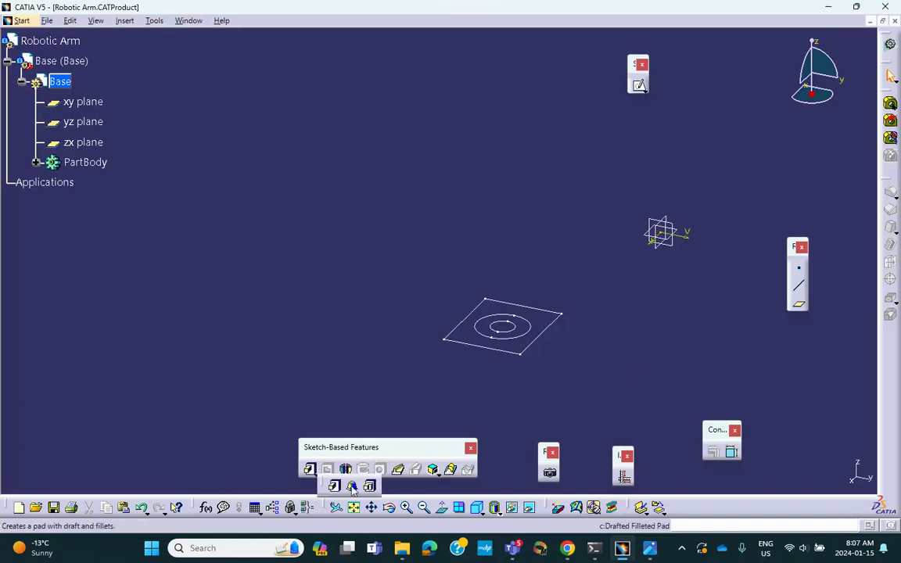
{"action": "left_click", "coordinate": [369, 486]}
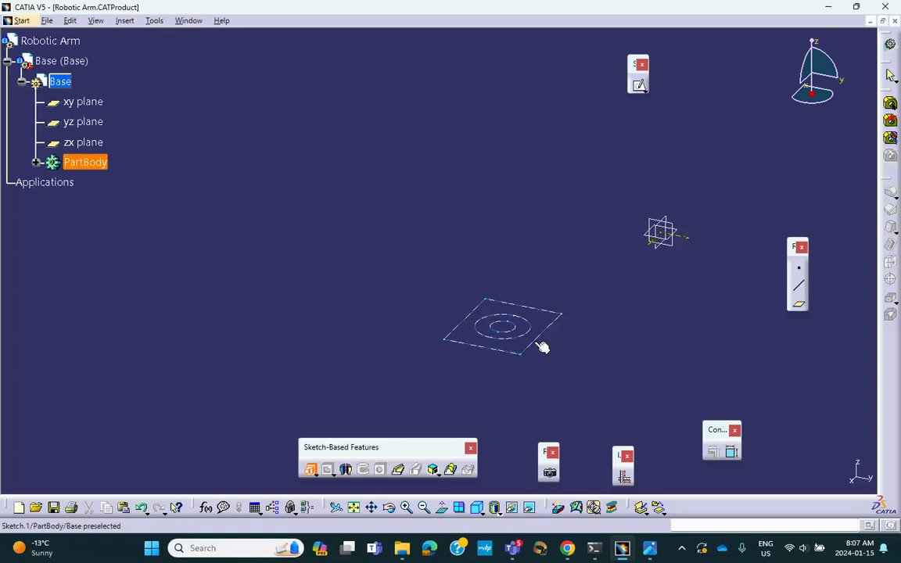
{"action": "left_click", "coordinate": [542, 347]}
{"action": "mouse_move", "coordinate": [618, 348]}
{"action": "middle_mouse_down"}
{"action": "mouse_move", "coordinate": [573, 334]}
{"action": "mouse_move", "coordinate": [576, 359]}
{"action": "middle_mouse_up"}
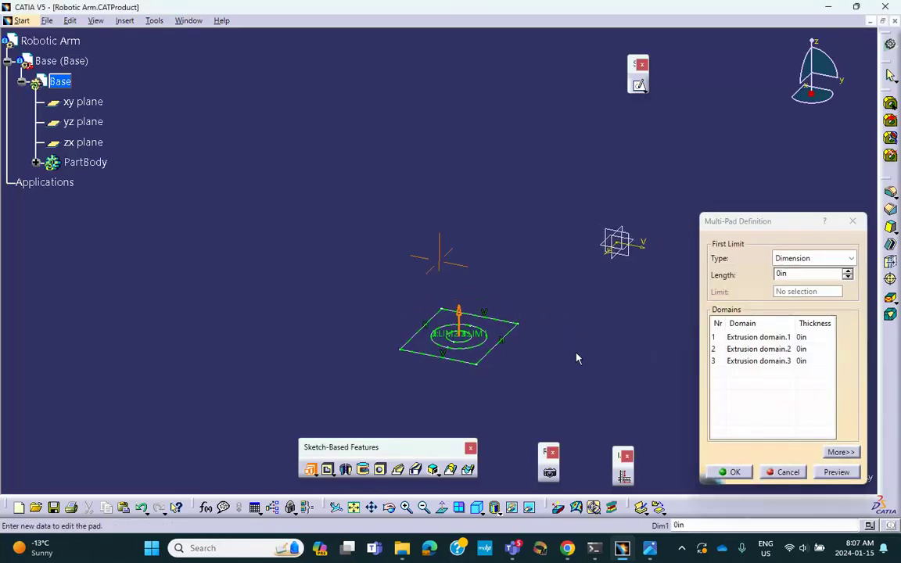
{"action": "left_click", "coordinate": [747, 338]}
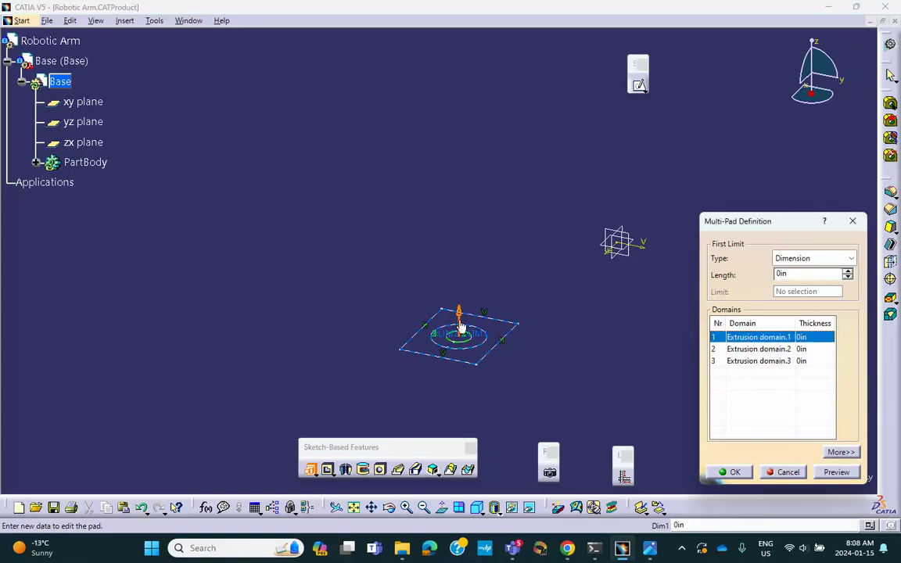
{"action": "double_click", "coordinate": [801, 274]}
{"action": "type", "text": ".1"}
- Set the thickness of Extrusion domain.3, the ring between the two circles, to 1 in
{"action": "left_click", "coordinate": [762, 351]}
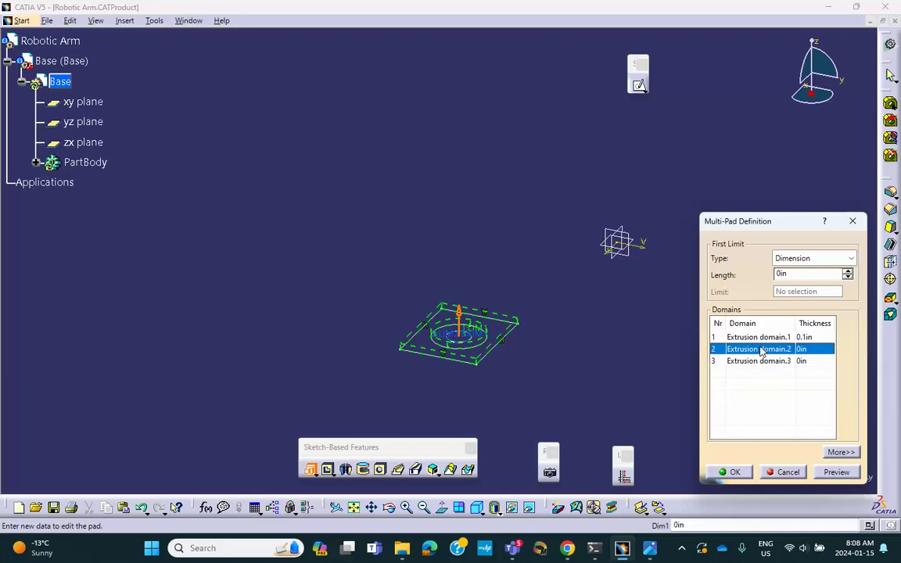
{"action": "left_click", "coordinate": [760, 361]}
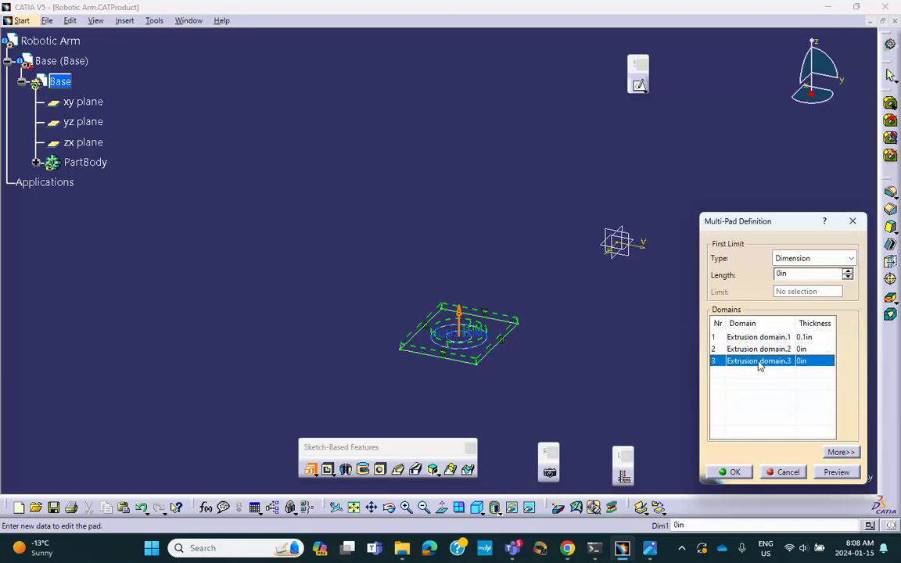
{"action": "left_click_drag", "start_coordinate": [797, 276], "coordinate": [736, 266]}
{"action": "left_click", "coordinate": [772, 376]}
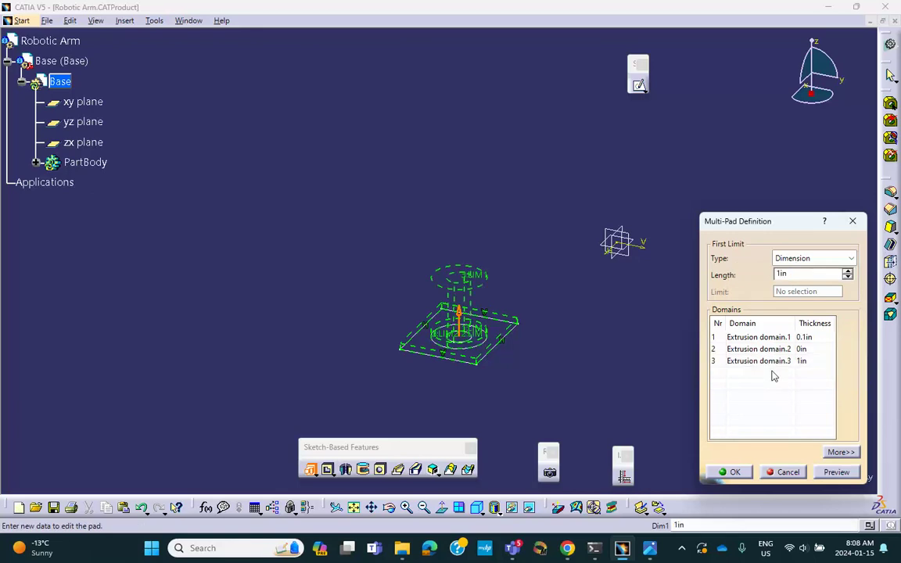
- Set the thickness of Extrusion domain.3, the ring between the two circles, to 4 in
{"action": "double_click", "coordinate": [801, 273]}
{"action": "left_click", "coordinate": [756, 350]}
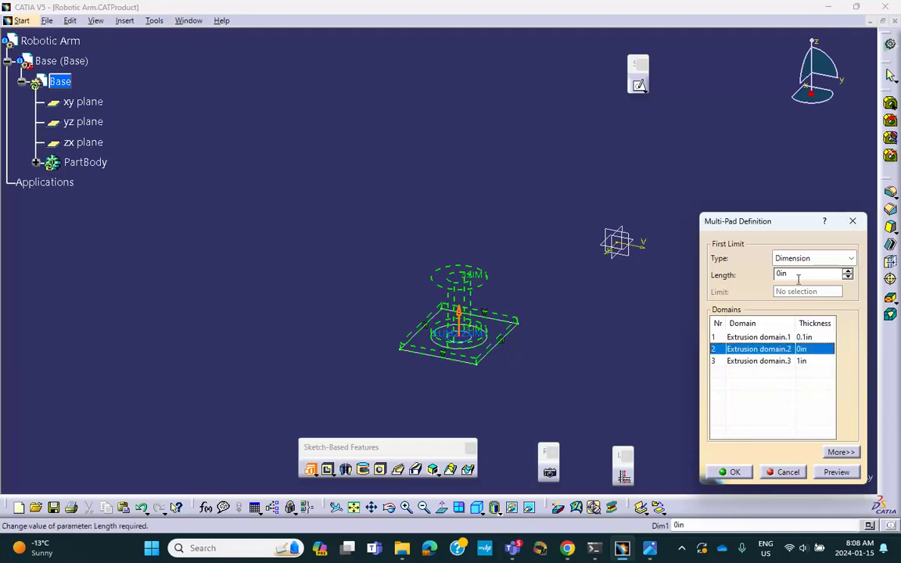
{"action": "left_click", "coordinate": [749, 362]}
{"action": "left_click", "coordinate": [794, 273]}
{"action": "double_click", "coordinate": [790, 273]}
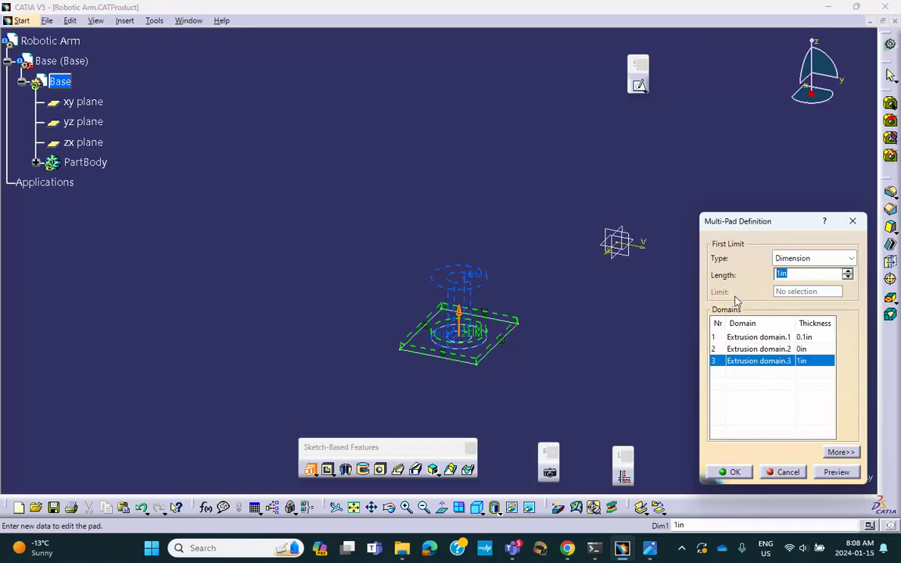
{"action": "key", "text": "Return"}
{"action": "left_click", "coordinate": [750, 386]}
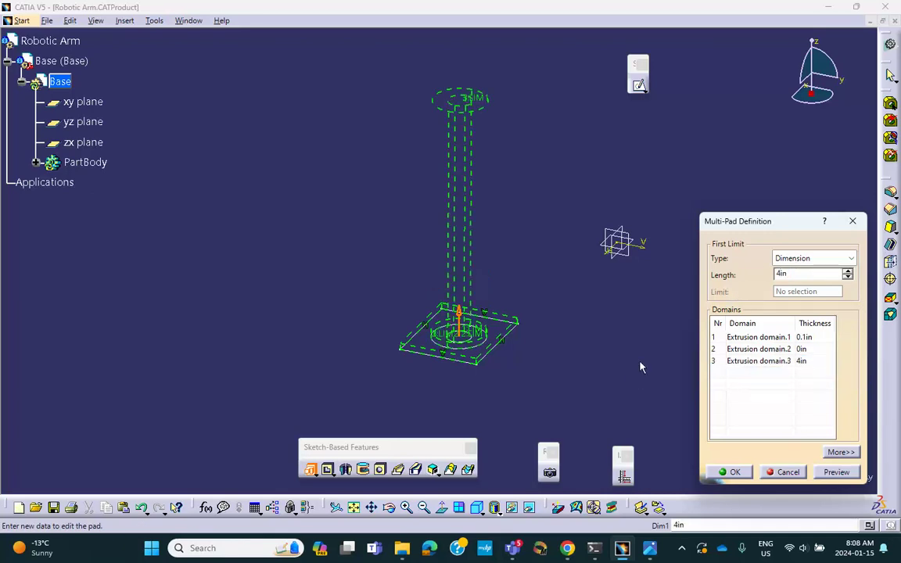
{"action": "middle_click_drag", "start_coordinate": [543, 286], "coordinate": [542, 313]}
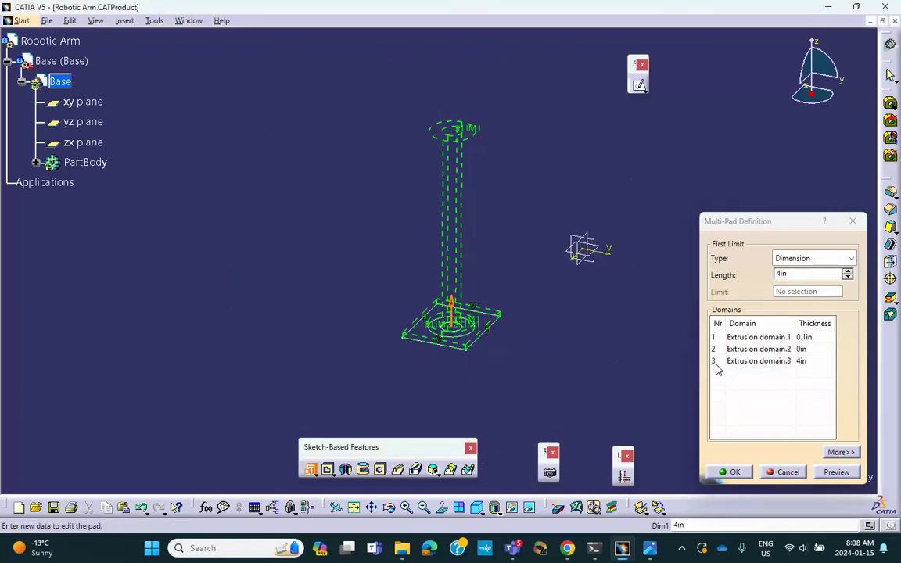
- Give Extrusion domain.2, the inner circle, a greater thickness than the surrounding ring and create the multi-pad
{"action": "left_click", "coordinate": [749, 349]}
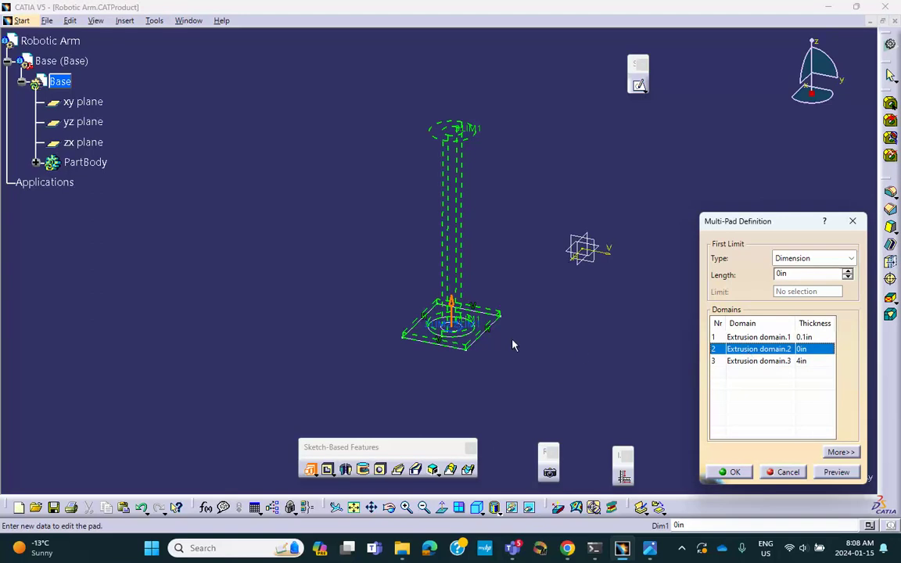
{"action": "left_click", "coordinate": [790, 274]}
{"action": "left_click", "coordinate": [730, 471]}
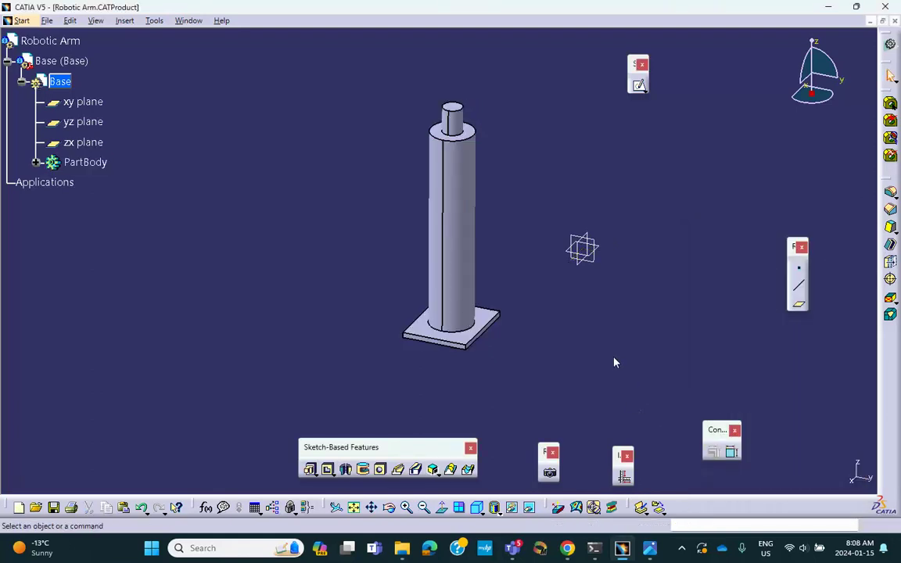
{"action": "middle_click_drag", "start_coordinate": [541, 325], "coordinate": [605, 372]}
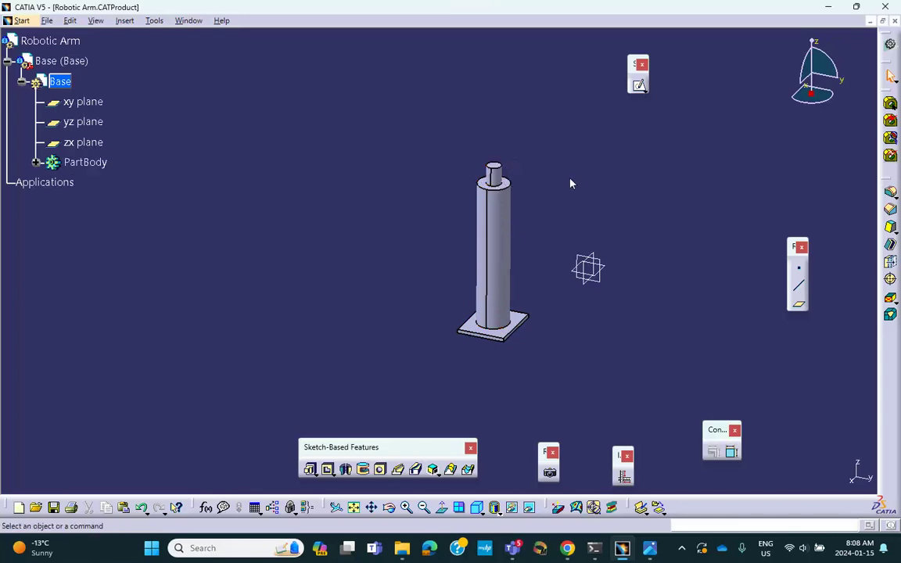
{"action": "middle_click_drag", "start_coordinate": [564, 187], "coordinate": [570, 201]}
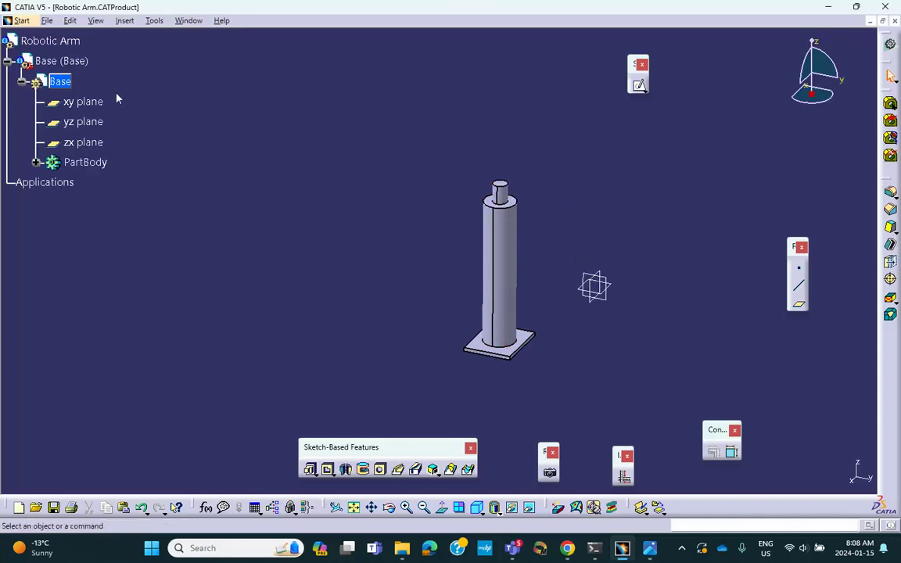
- Activate the top-level Robotic Arm product and save it, accepting the save of its related documents
{"action": "double_click", "coordinate": [59, 41]}
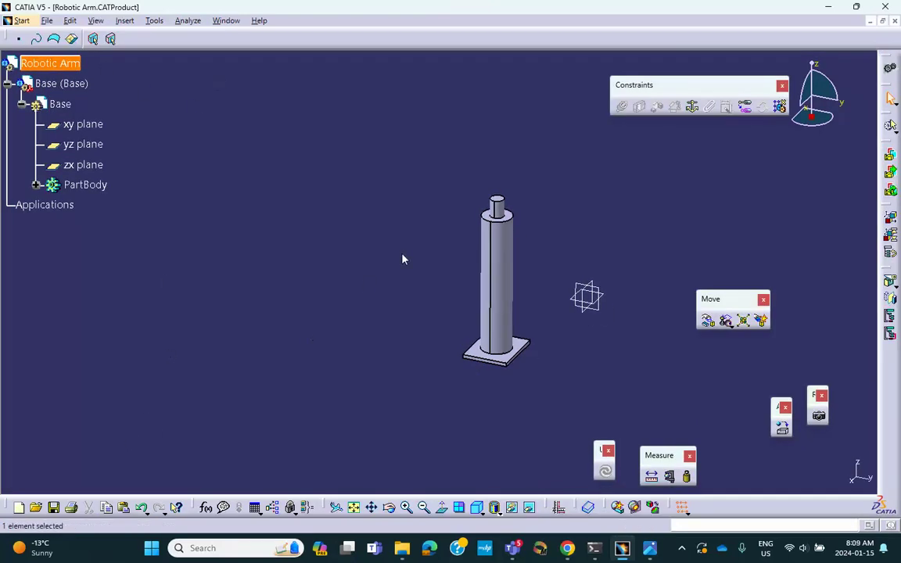
{"action": "left_click", "coordinate": [54, 507]}
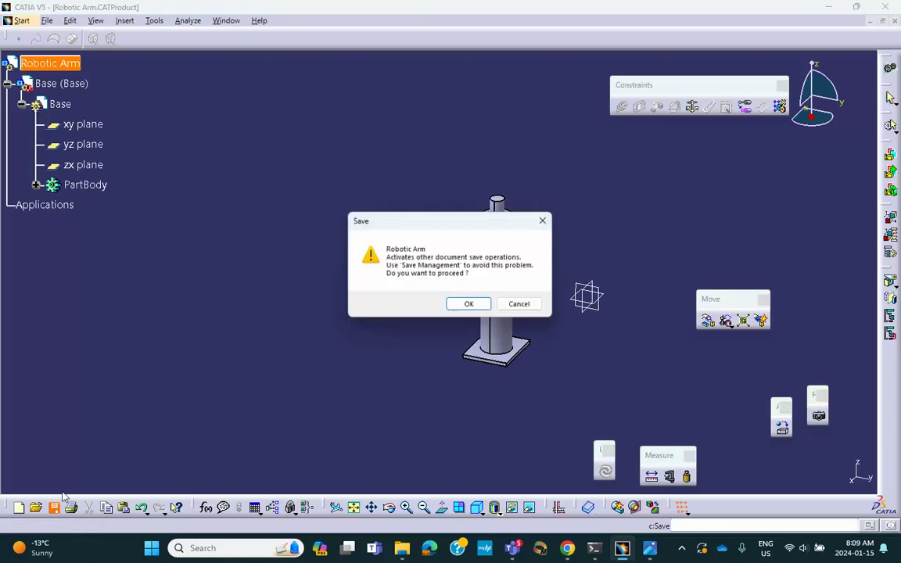
{"action": "left_click", "coordinate": [468, 304]}
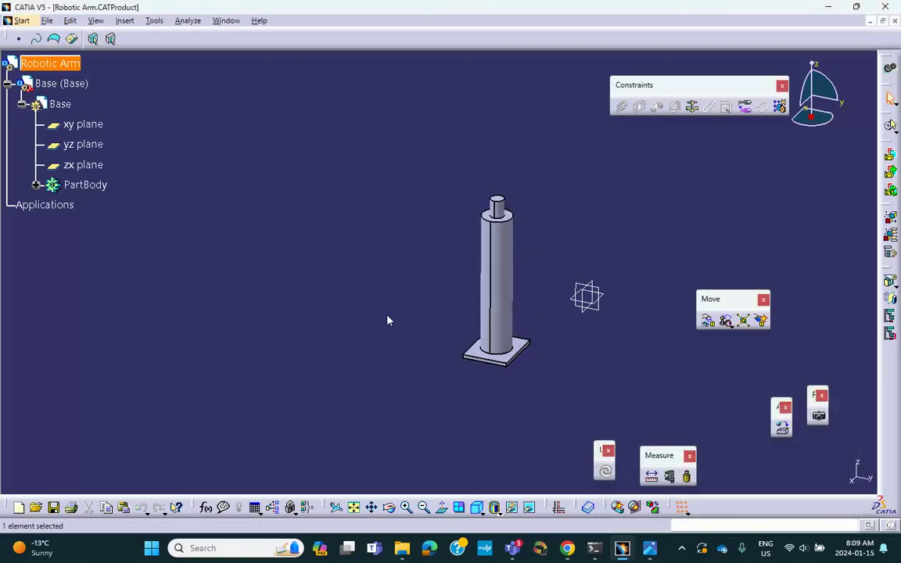
- Switch to the reference image of the robotic arm to examine its links, and return to CATIA
{"action": "left_click", "coordinate": [595, 549]}
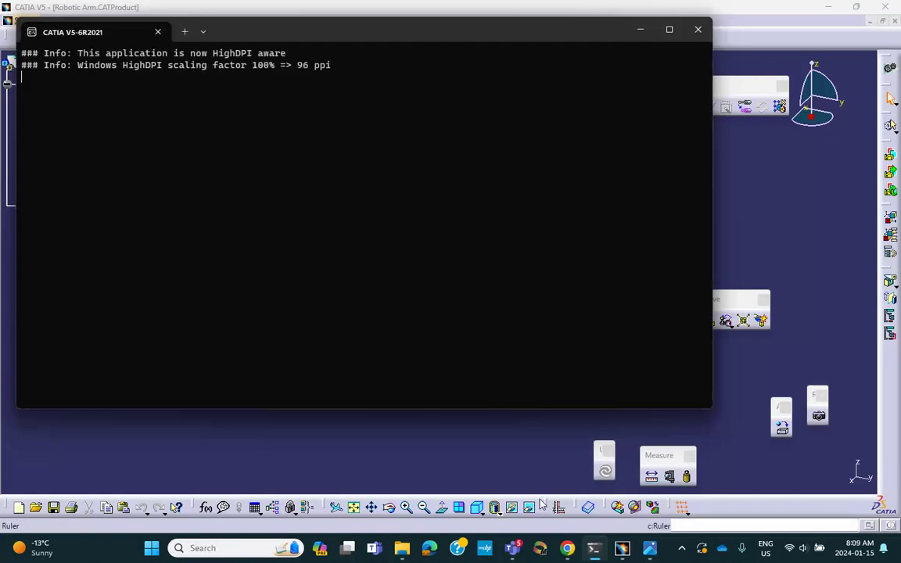
{"action": "left_click", "coordinate": [594, 549]}
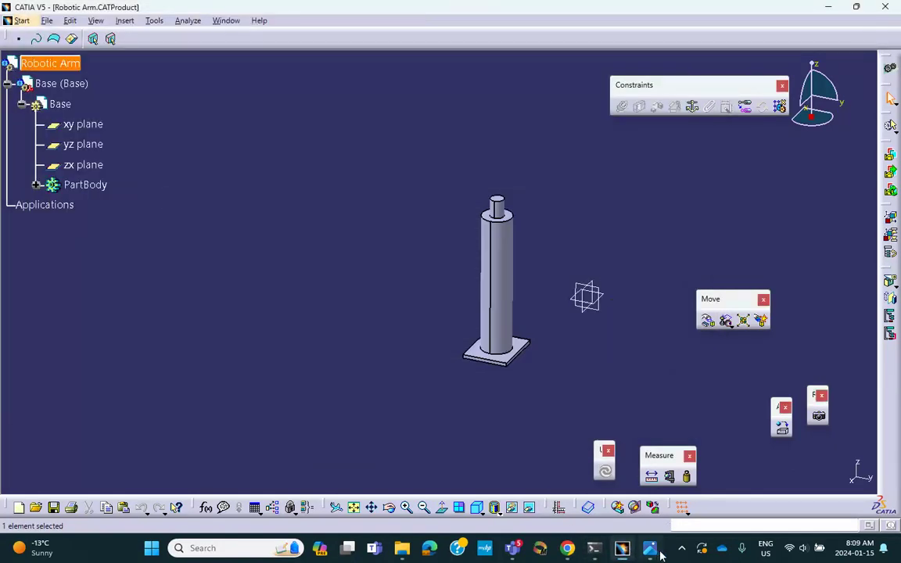
{"action": "left_click", "coordinate": [650, 549]}
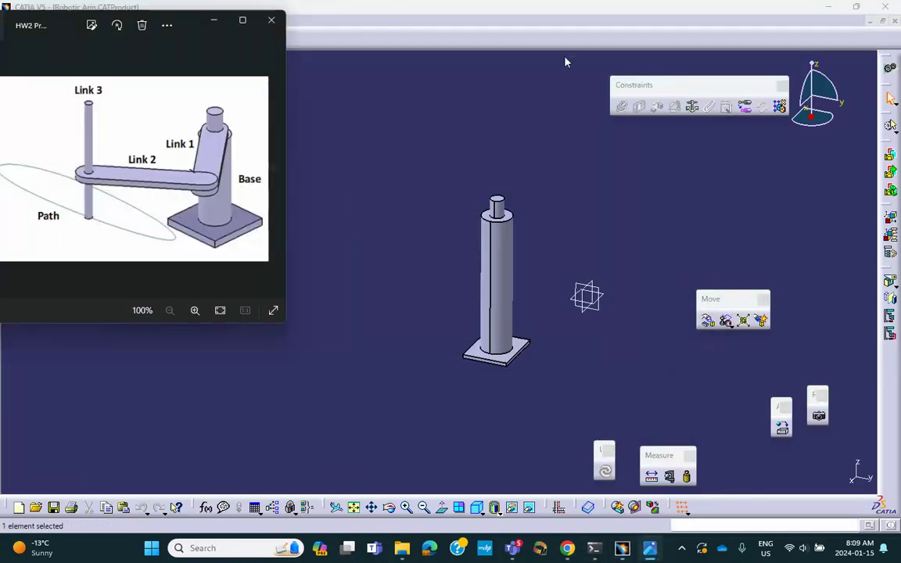
{"action": "left_click", "coordinate": [827, 10]}
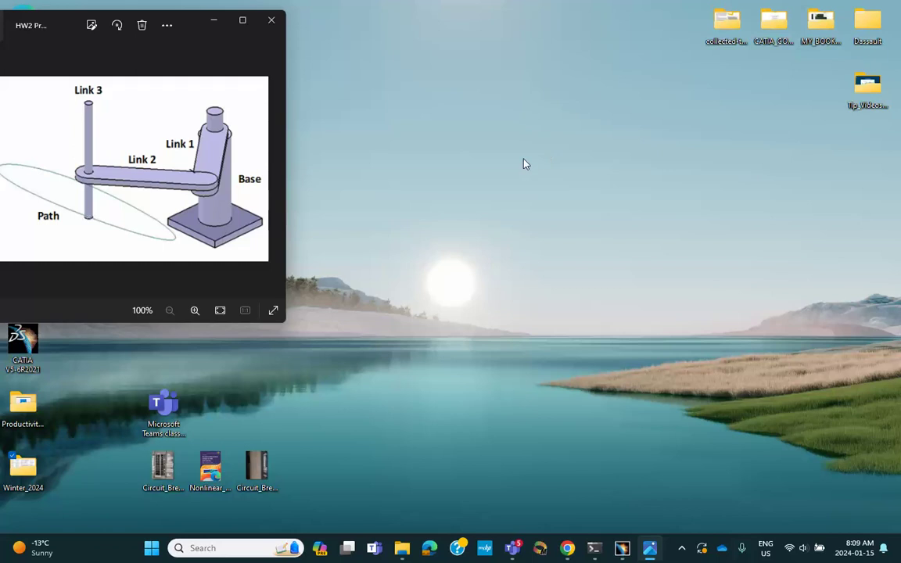
{"action": "left_click", "coordinate": [622, 548]}
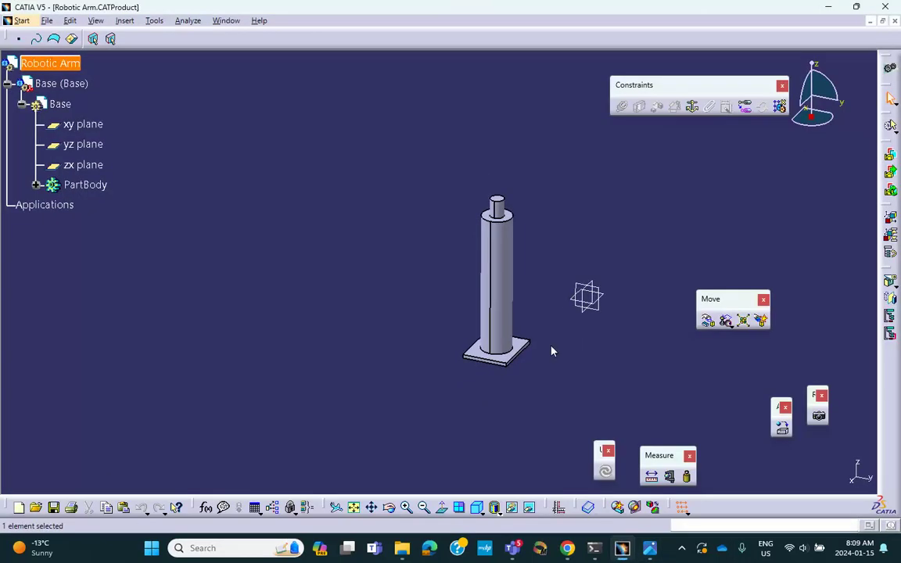
- Insert a new part into the Robotic Arm product, using the assembly origin as its origin point
{"action": "left_click", "coordinate": [124, 21]}
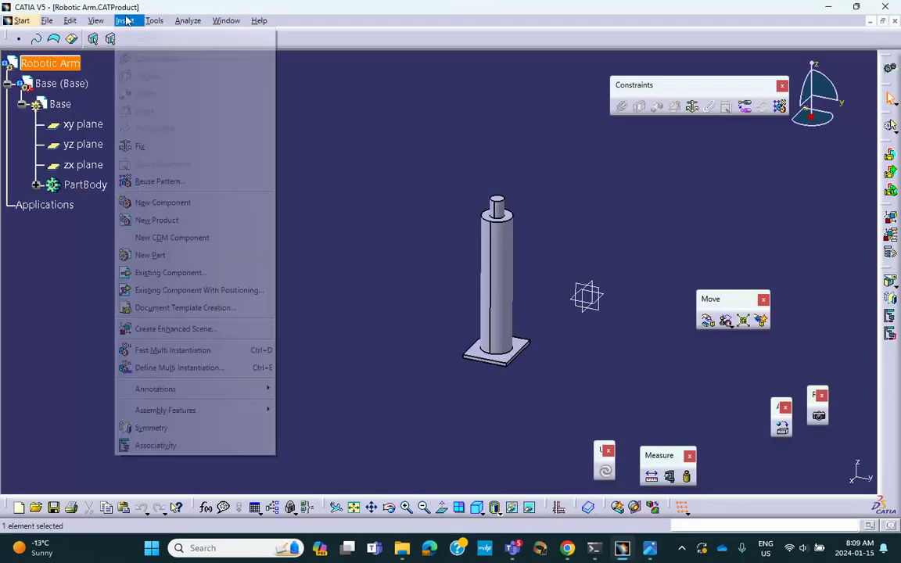
{"action": "left_click", "coordinate": [147, 256]}
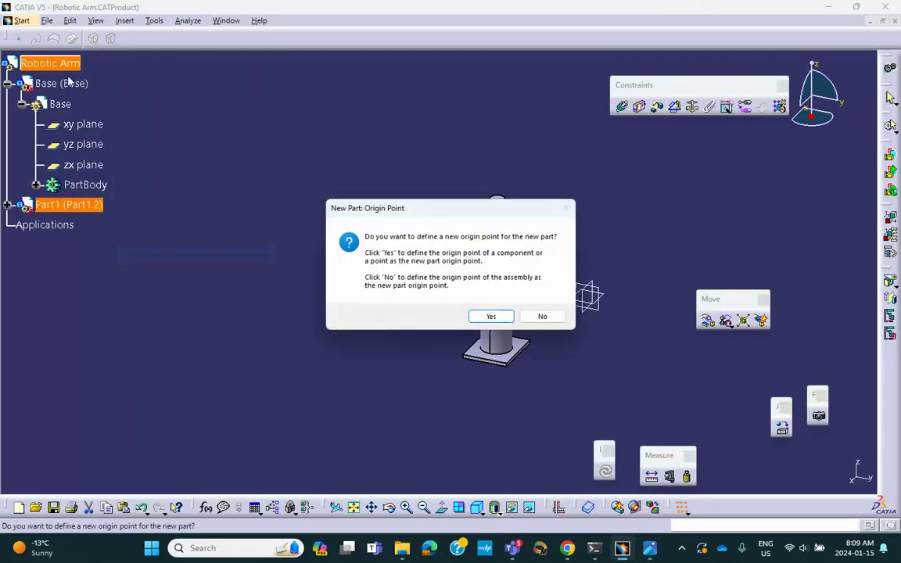
{"action": "left_click", "coordinate": [542, 316]}
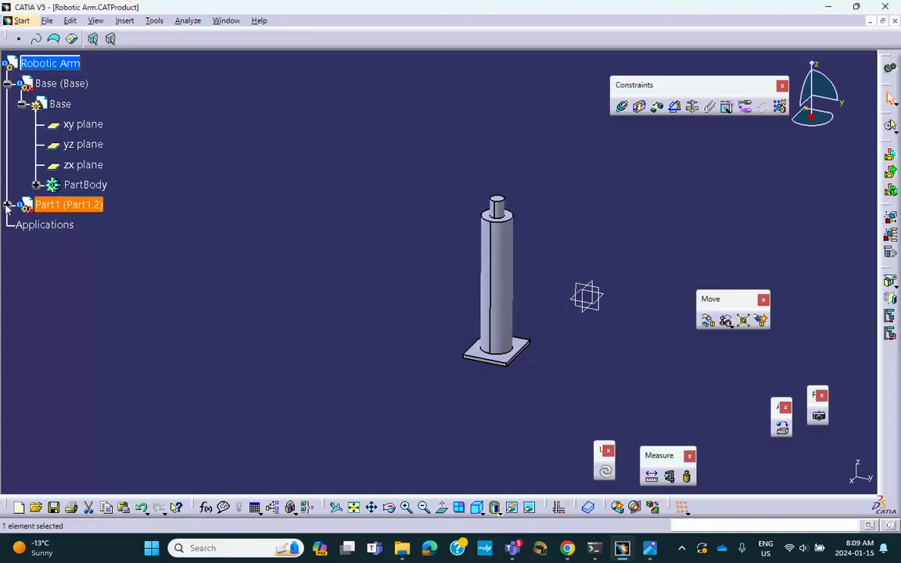
- Set both the part number and the instance name of the new part to Link1
{"action": "right_click", "coordinate": [68, 205]}
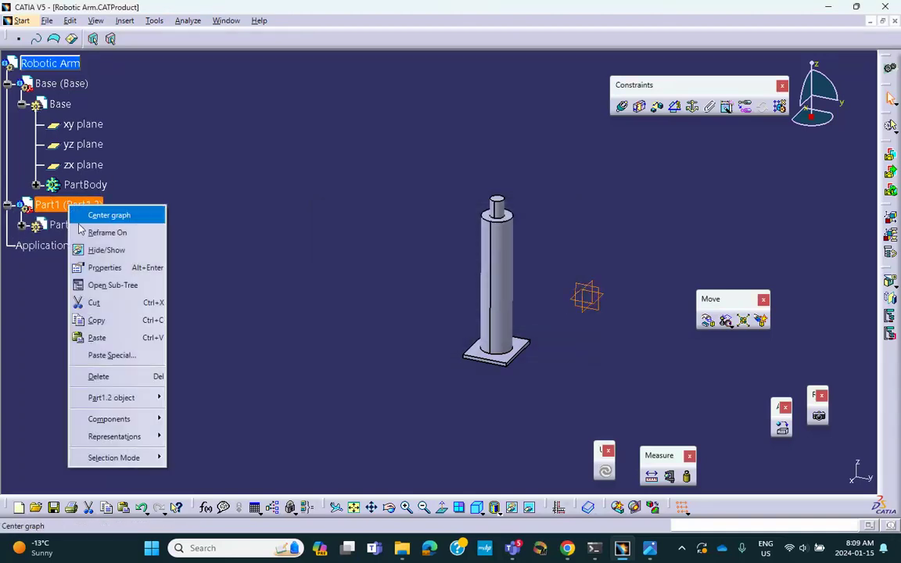
{"action": "left_click", "coordinate": [104, 268]}
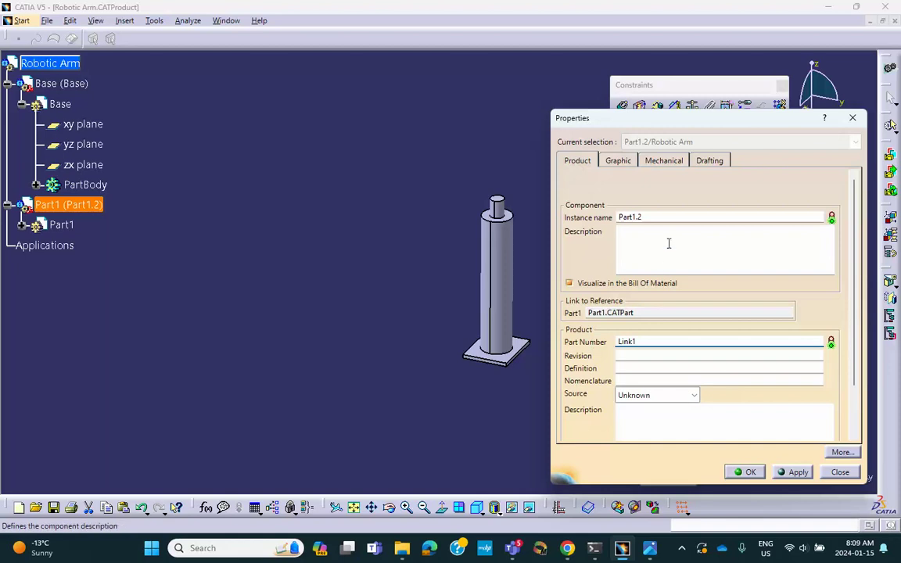
{"action": "left_click_drag", "start_coordinate": [657, 217], "coordinate": [610, 217]}
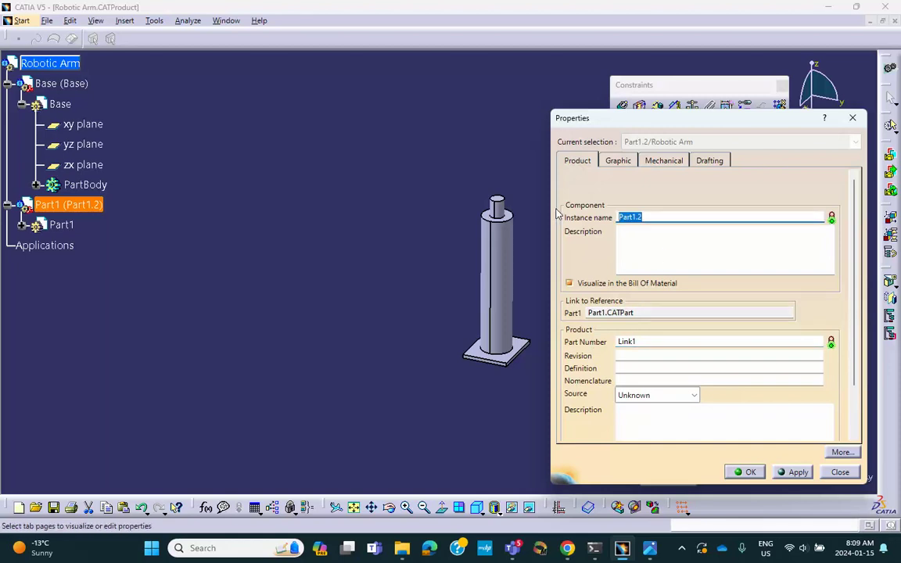
{"action": "type", "text": "Link1"}
{"action": "left_click", "coordinate": [757, 473]}
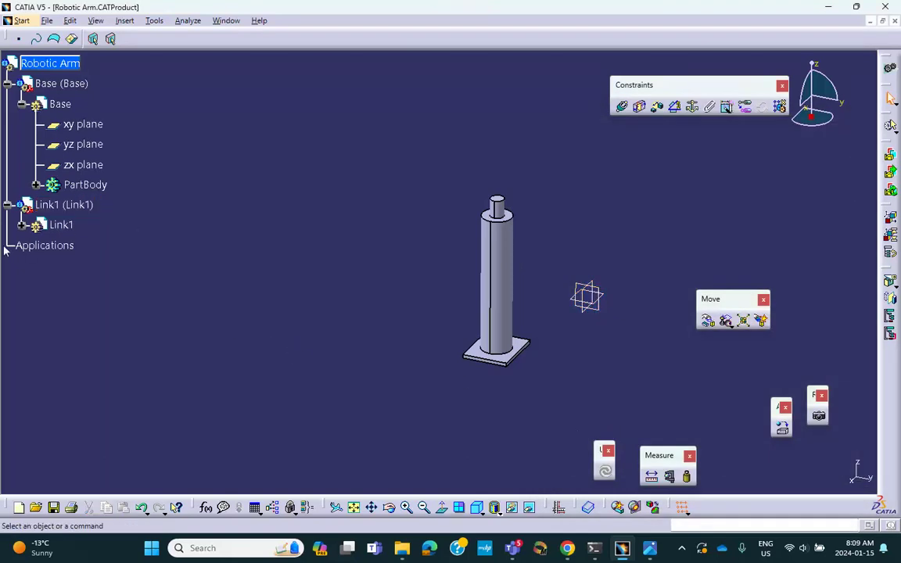
- Open the Link1 part for editing and start a sketch on the ring-shaped shoulder face of the Base column
{"action": "double_click", "coordinate": [61, 224]}
{"action": "middle_click_drag", "start_coordinate": [305, 247], "coordinate": [295, 172]}
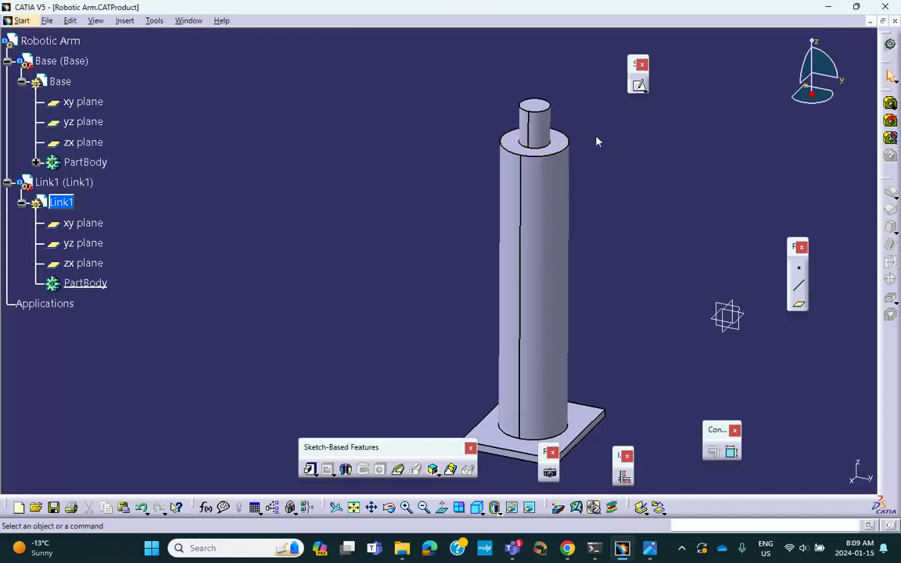
{"action": "left_click", "coordinate": [573, 147]}
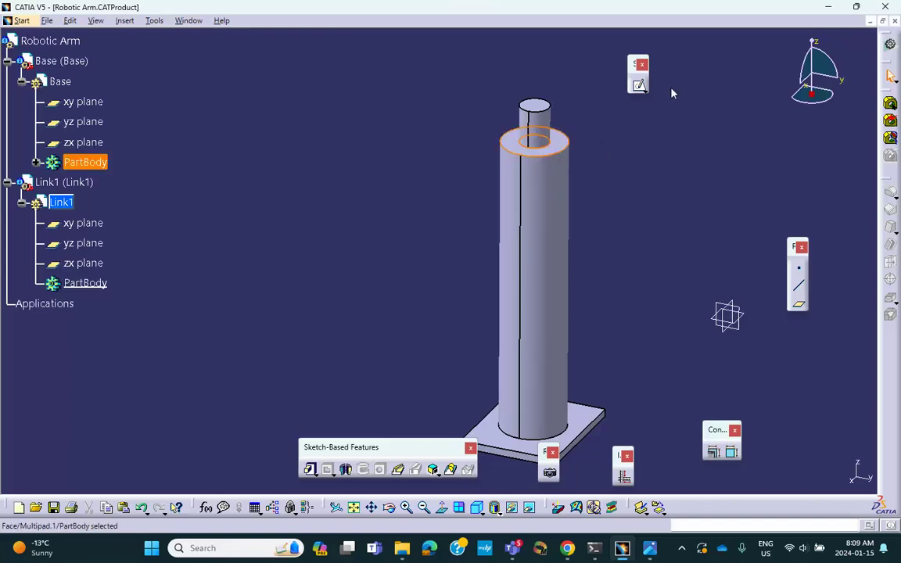
{"action": "left_click", "coordinate": [639, 85]}
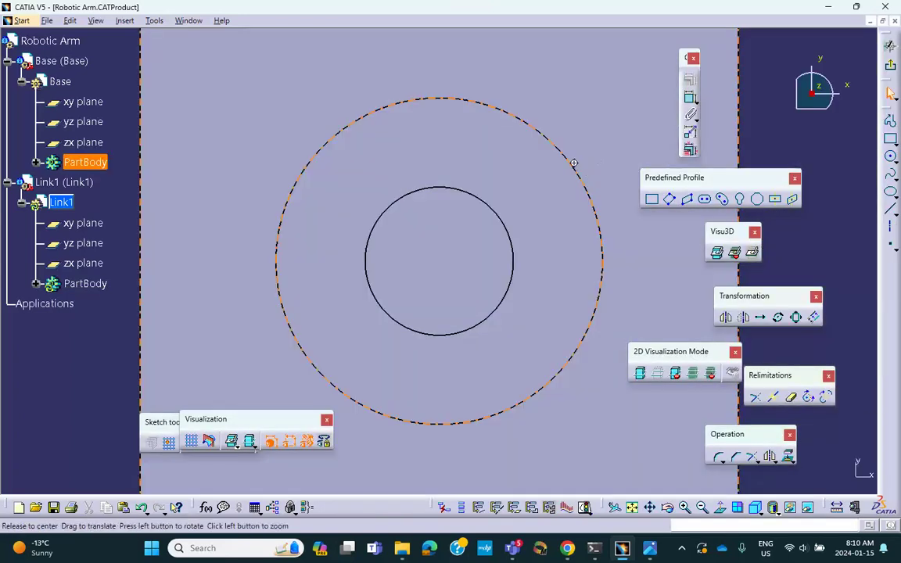
{"action": "middle_click_drag", "start_coordinate": [574, 163], "coordinate": [593, 282]}
{"action": "middle_click_drag", "start_coordinate": [544, 175], "coordinate": [513, 219]}
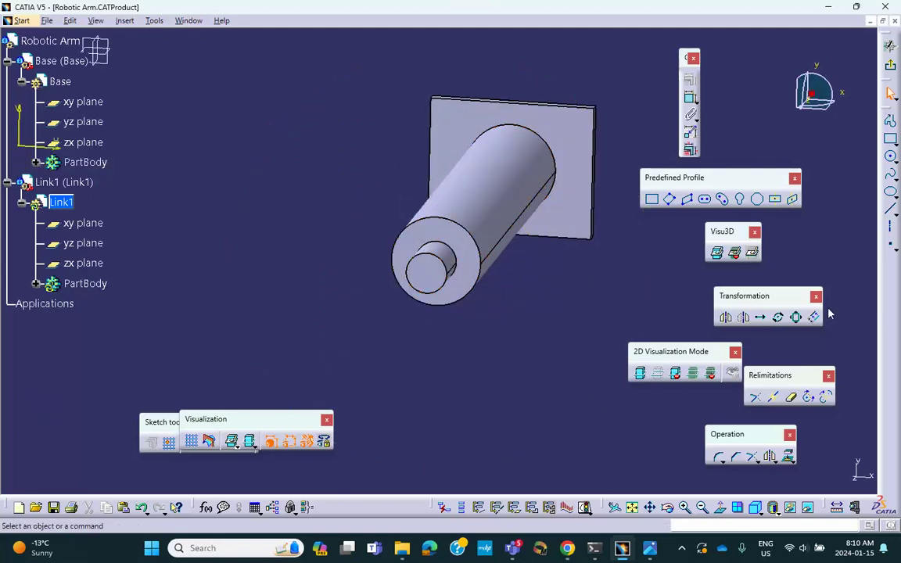
{"action": "left_click", "coordinate": [788, 456]}
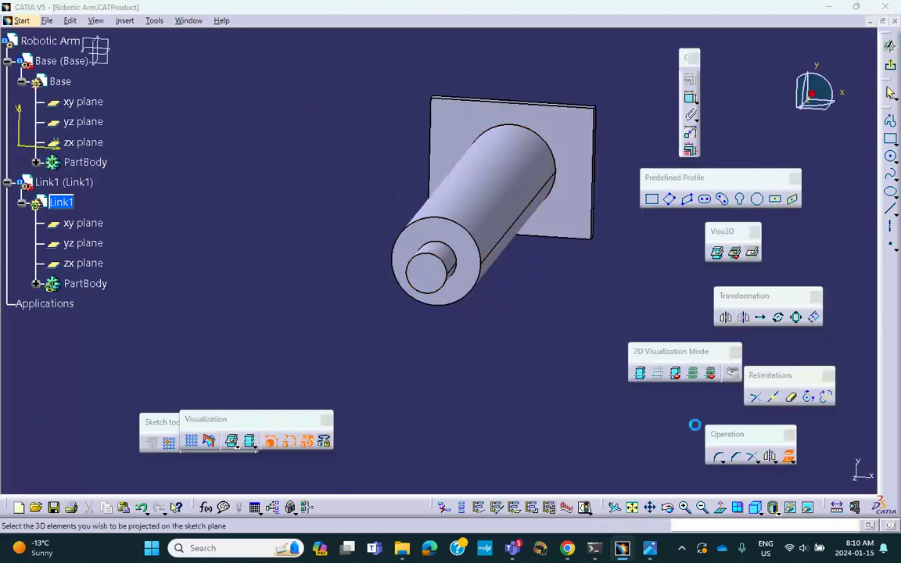
{"action": "left_click", "coordinate": [446, 295]}
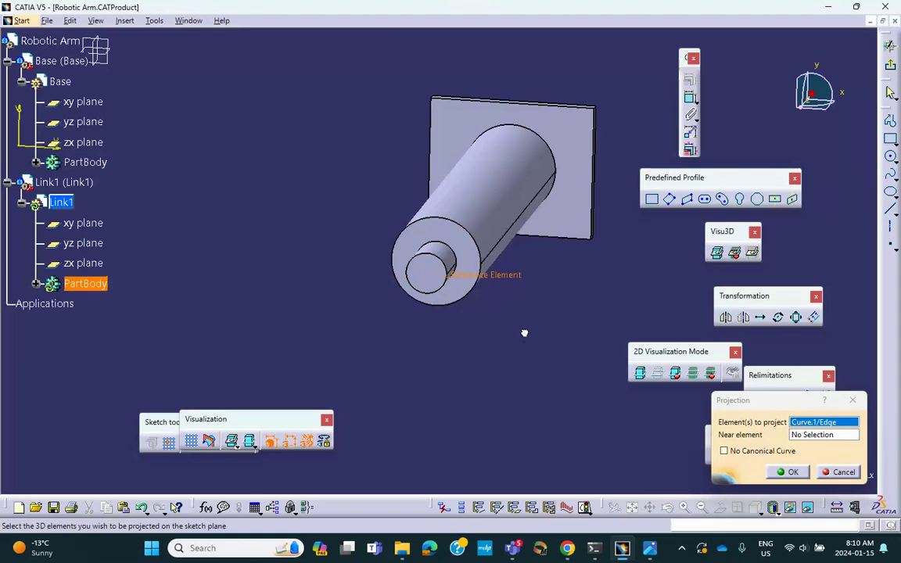
{"action": "left_click", "coordinate": [447, 297]}
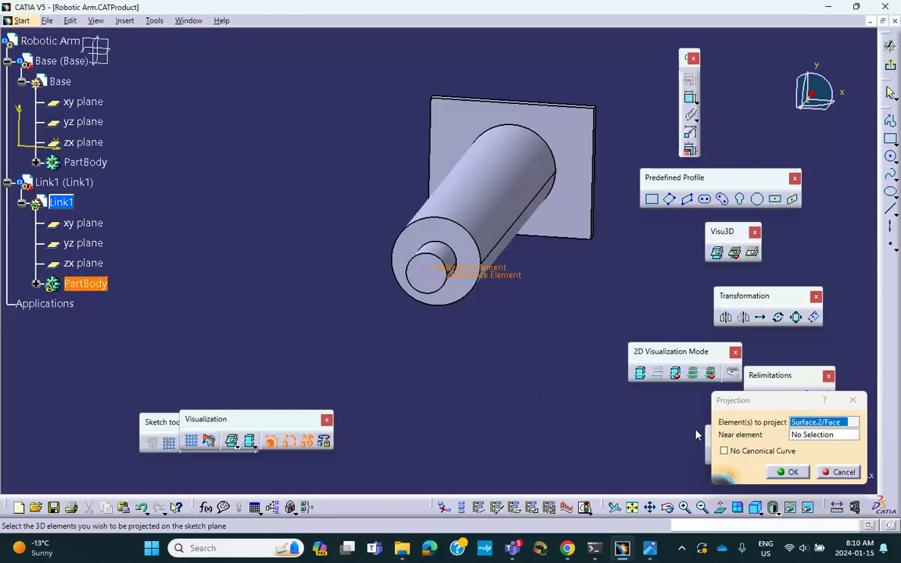
{"action": "left_click", "coordinate": [840, 472]}
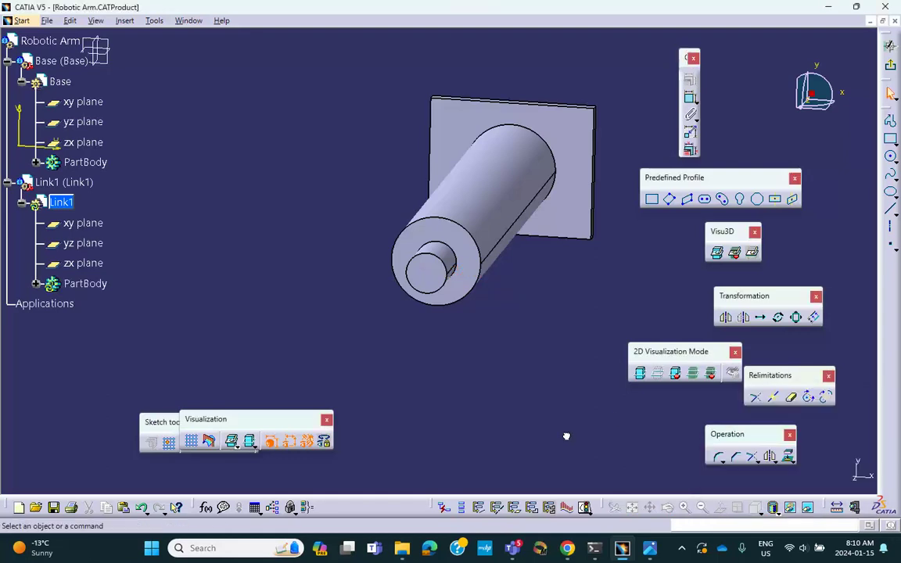
- Project the circular base edge of the small pin on the Base column onto the Link1 sketch plane
{"action": "left_click", "coordinate": [787, 457]}
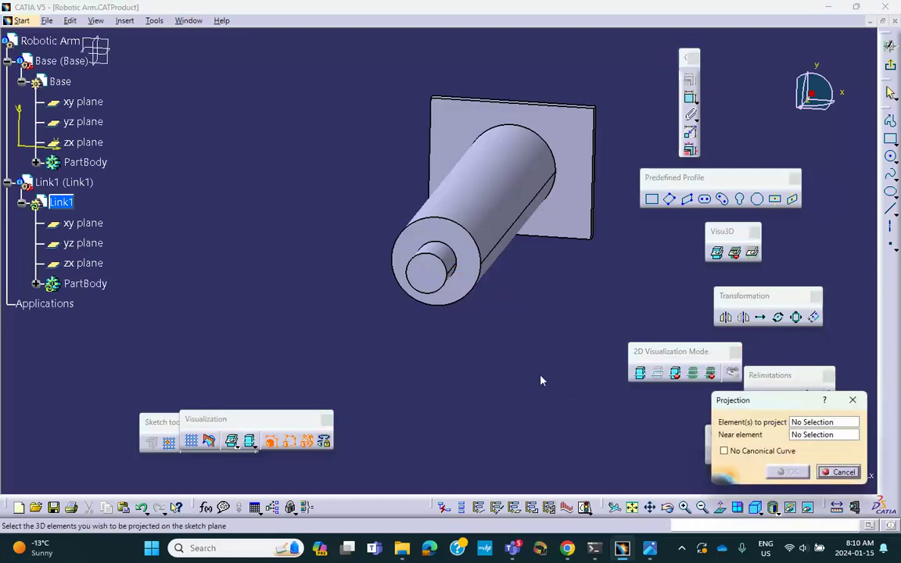
{"action": "left_click", "coordinate": [446, 295]}
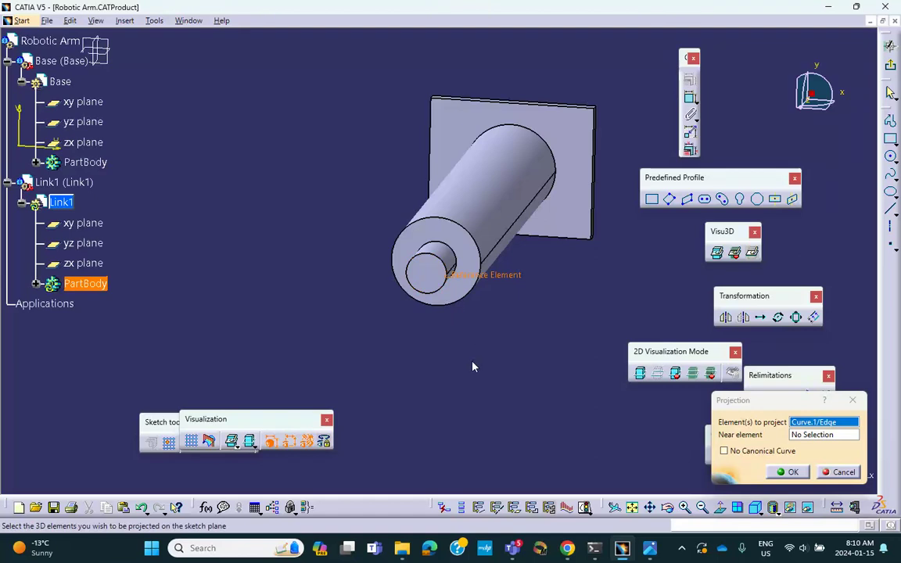
{"action": "middle_click_drag", "start_coordinate": [546, 393], "coordinate": [325, 340]}
{"action": "mouse_move", "coordinate": [464, 343]}
{"action": "middle_mouse_down"}
{"action": "mouse_move", "coordinate": [299, 279]}
{"action": "mouse_move", "coordinate": [317, 326]}
{"action": "middle_mouse_up"}
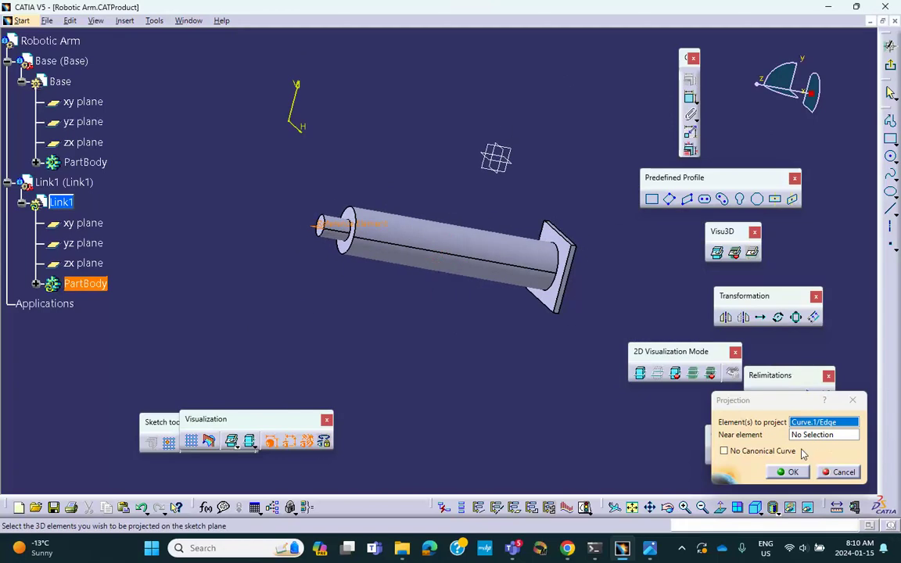
{"action": "left_click", "coordinate": [789, 472]}
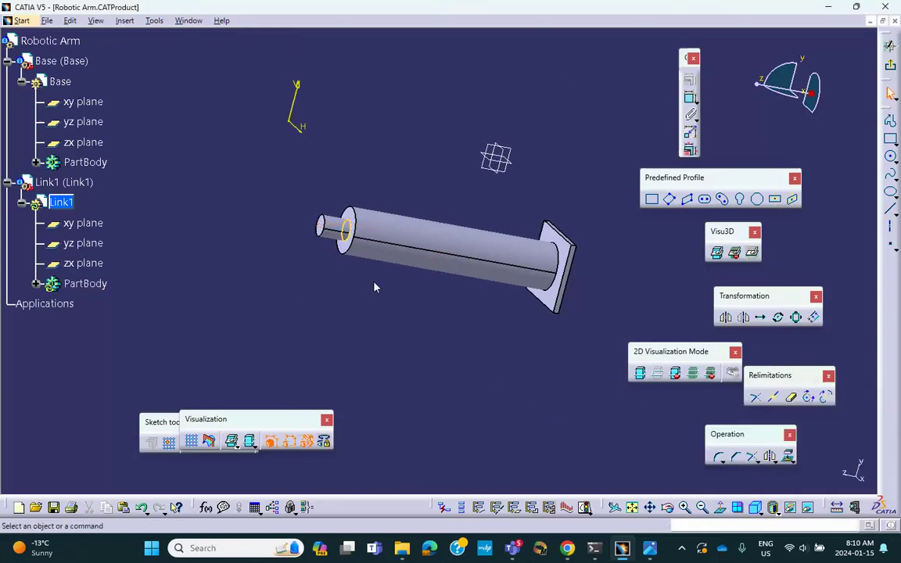
{"action": "middle_click_drag", "start_coordinate": [354, 284], "coordinate": [393, 311]}
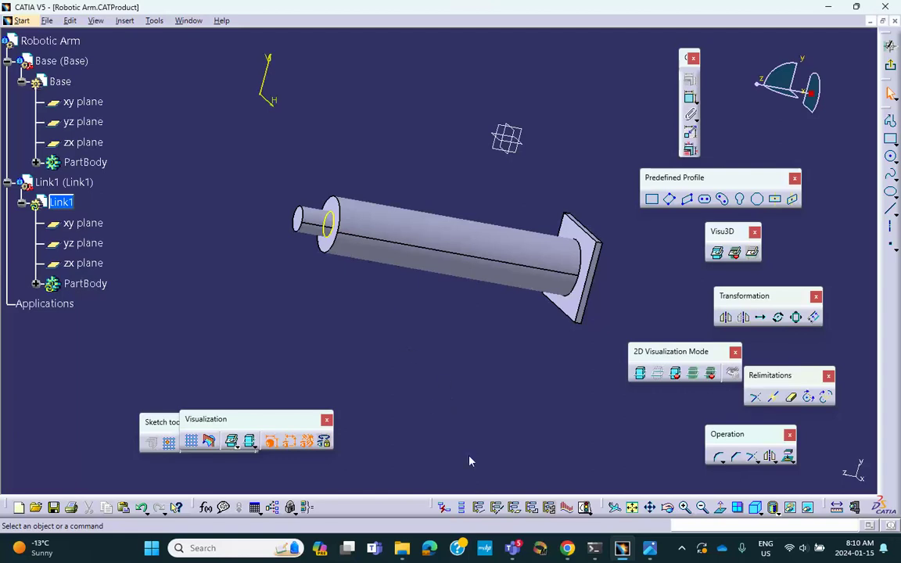
- Face the sketch plane and sketch a horizontal elongated hole from beside the Base plate, extending its nearer end onto the projected pin circle
{"action": "left_click", "coordinate": [725, 510]}
{"action": "middle_click_drag", "start_coordinate": [510, 384], "coordinate": [586, 376]}
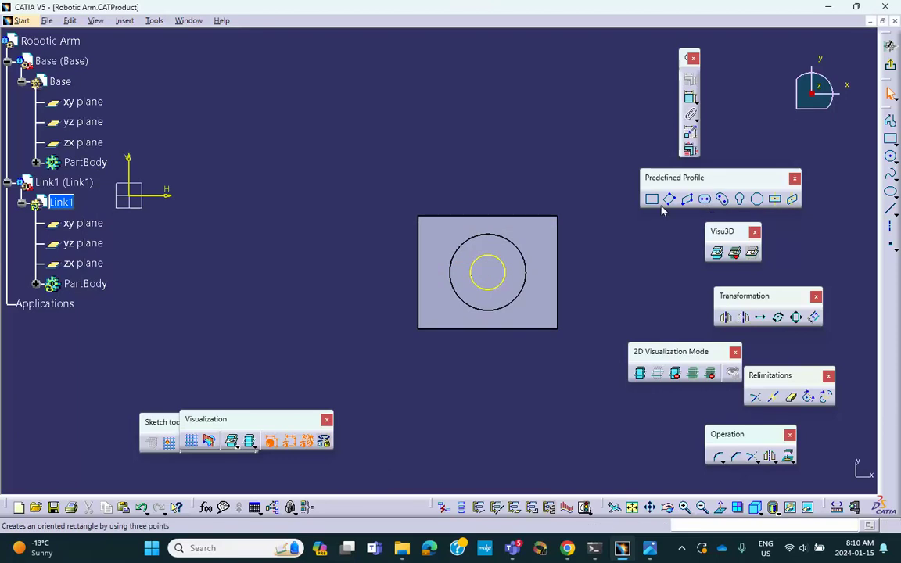
{"action": "left_click", "coordinate": [705, 199]}
{"action": "left_click", "coordinate": [259, 273]}
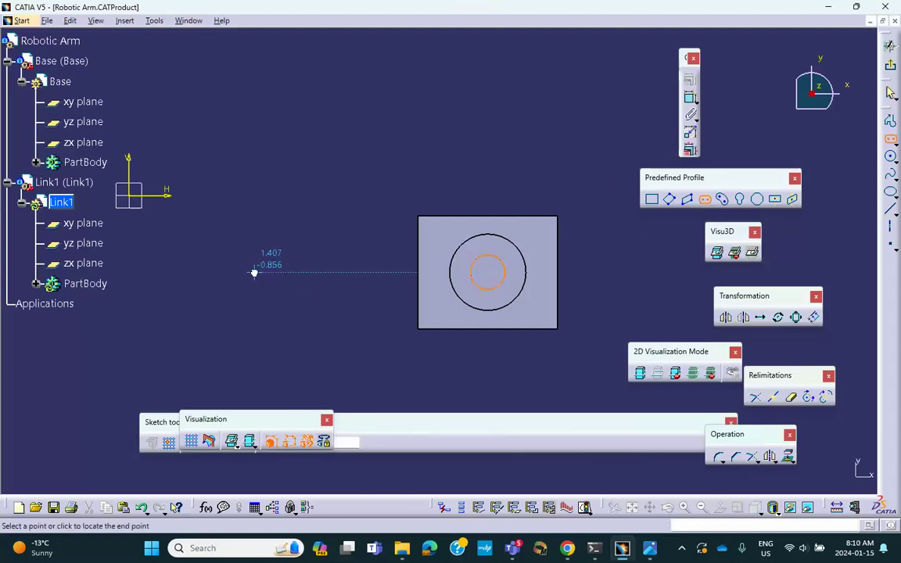
{"action": "left_click", "coordinate": [437, 274]}
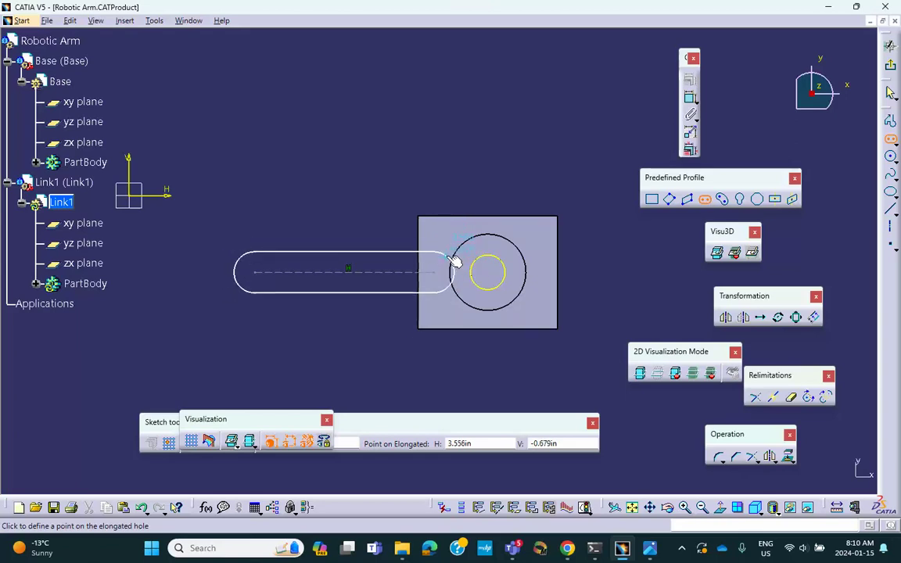
{"action": "left_click", "coordinate": [454, 262]}
{"action": "left_click_drag", "start_coordinate": [440, 278], "coordinate": [500, 273]}
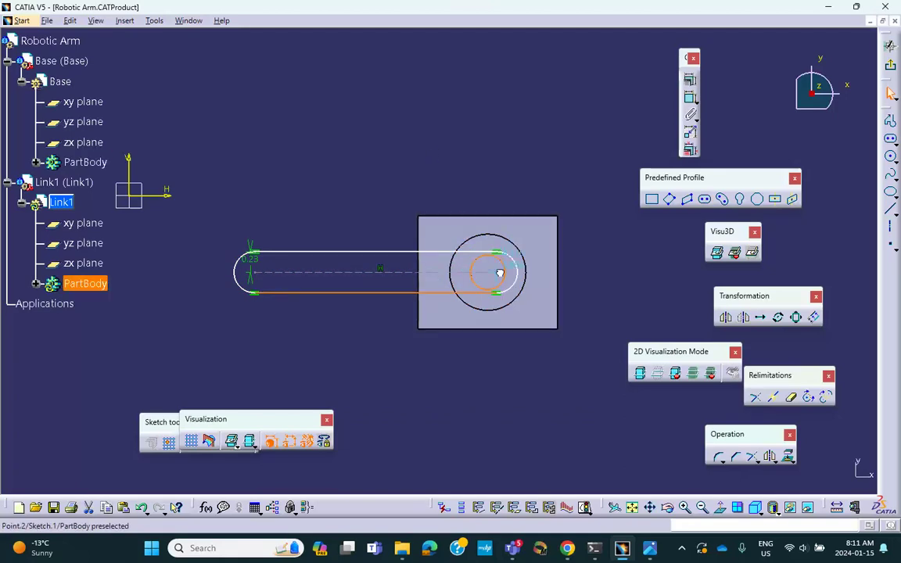
- Constrain the elongated profile's end arc at the Base column to be concentric with the projected pin circle
{"action": "left_click", "coordinate": [382, 199]}
{"action": "middle_click_drag", "start_coordinate": [429, 214], "coordinate": [378, 188]}
{"action": "left_click", "coordinate": [530, 292]}
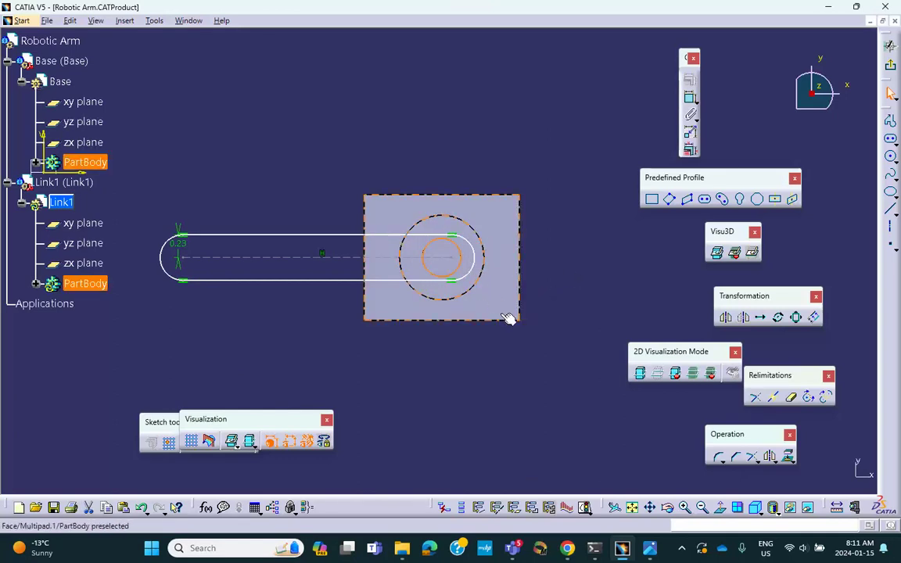
{"action": "left_click", "coordinate": [474, 254], "text": "ctrl"}
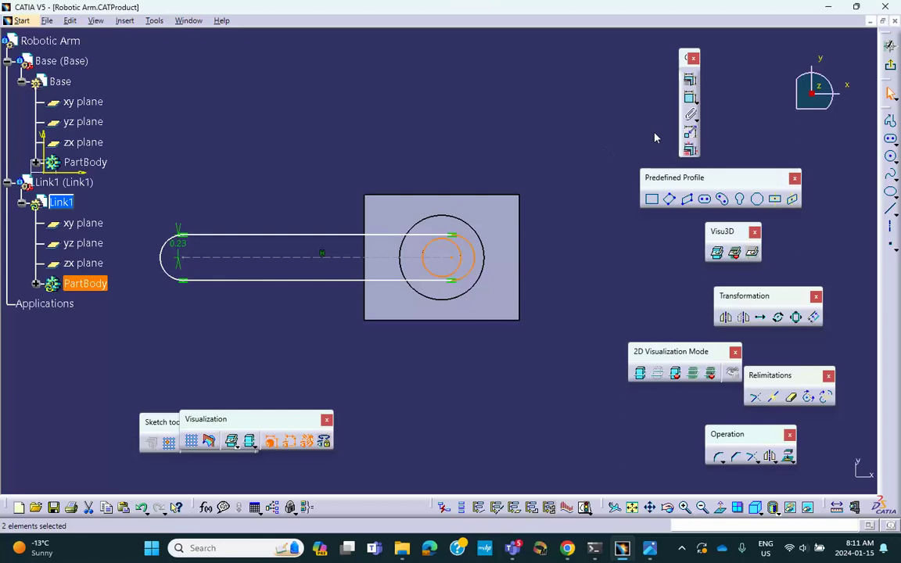
{"action": "left_click", "coordinate": [690, 79]}
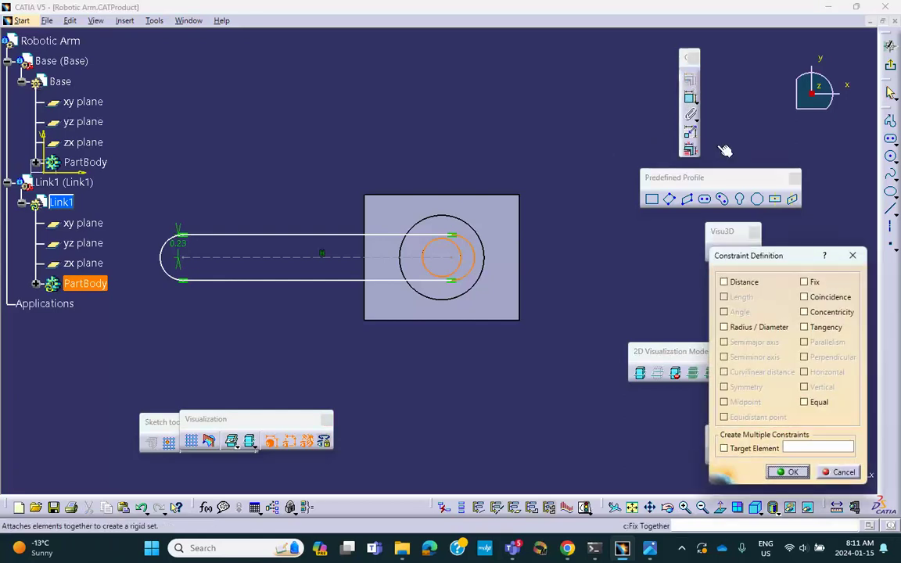
{"action": "left_click", "coordinate": [804, 313]}
{"action": "left_click", "coordinate": [792, 472]}
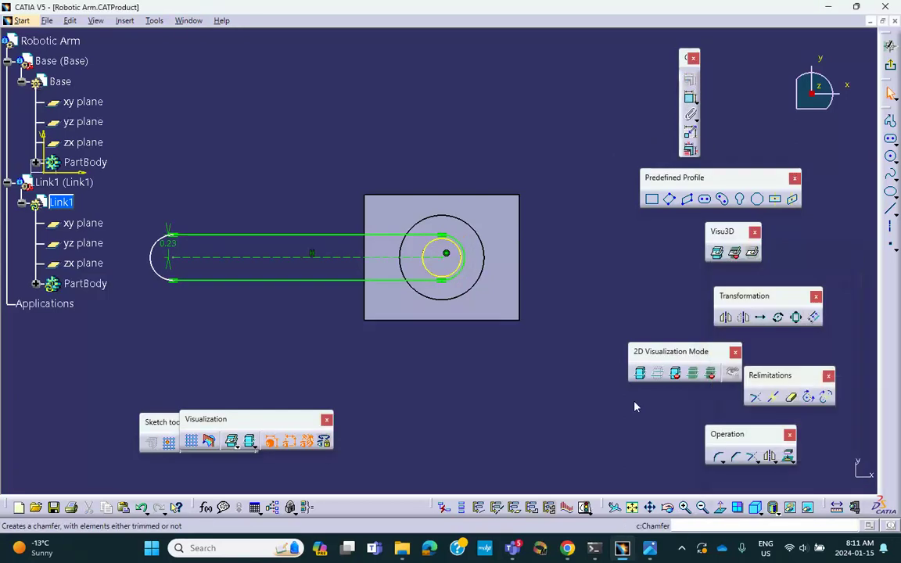
- Sketch a circle of about 0.12 in radius at the center of the elongated profile's free-end arc
{"action": "scroll", "coordinate": [582, 336], "scroll_direction": "up", "scroll_amount": 1}
{"action": "scroll", "coordinate": [582, 336], "scroll_direction": "down", "scroll_amount": 1}
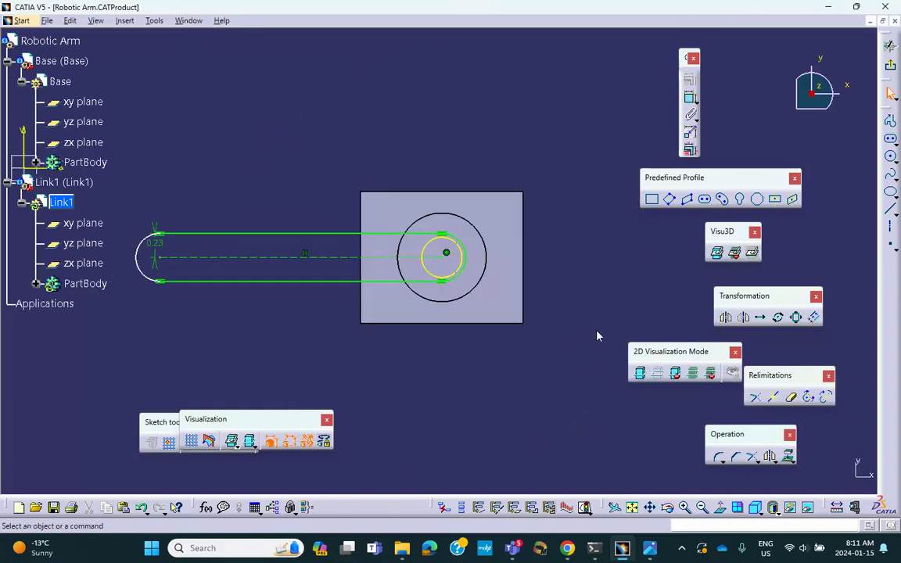
{"action": "mouse_move", "coordinate": [208, 300]}
{"action": "middle_mouse_down"}
{"action": "mouse_move", "coordinate": [333, 297]}
{"action": "mouse_move", "coordinate": [358, 287]}
{"action": "middle_mouse_up"}
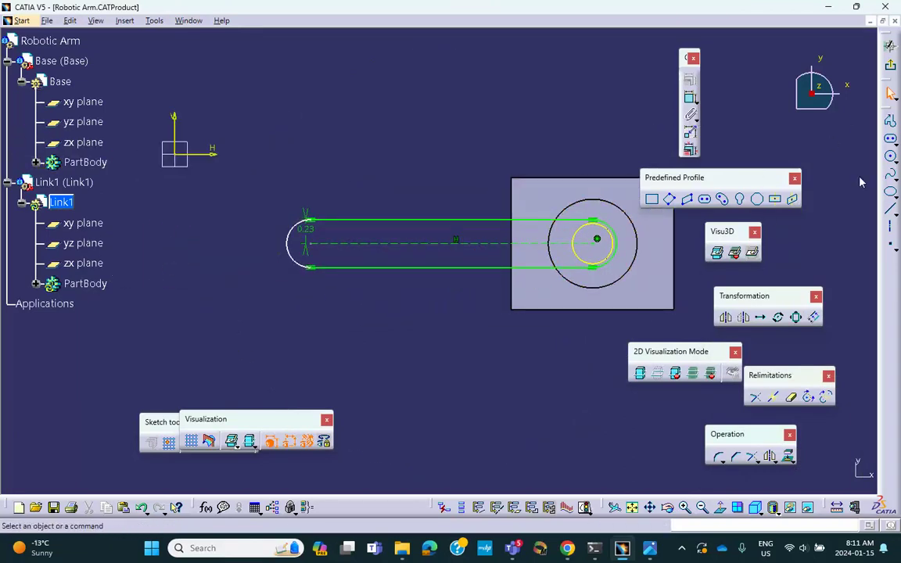
{"action": "left_click", "coordinate": [891, 157]}
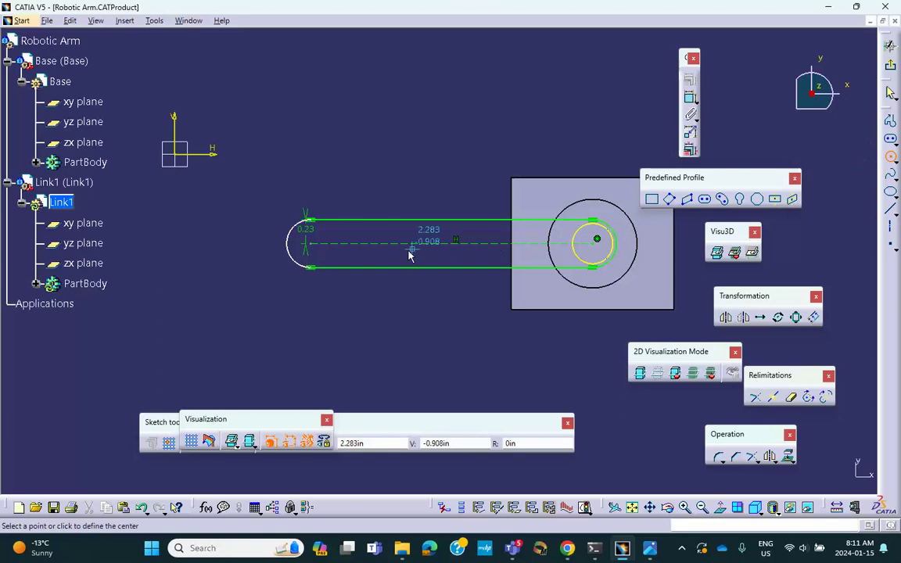
{"action": "left_click", "coordinate": [306, 248]}
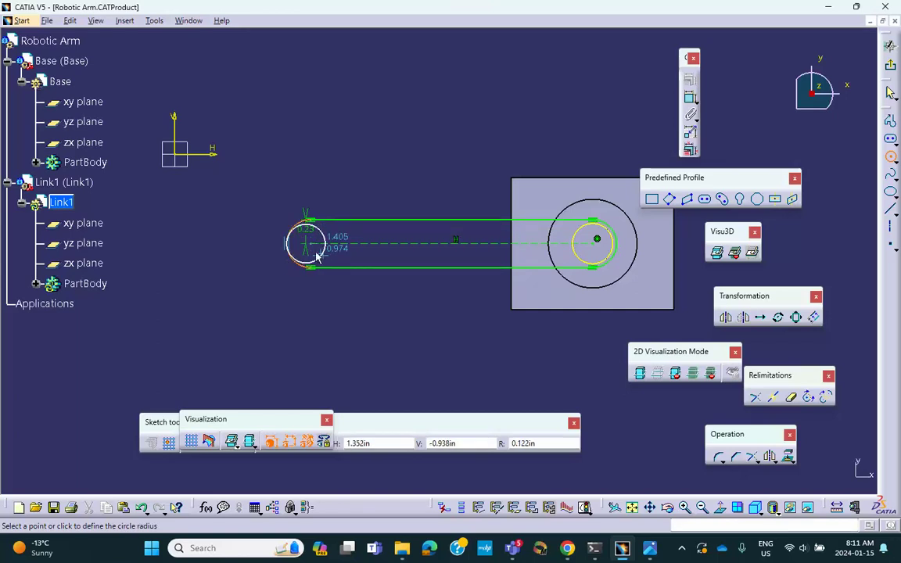
{"action": "left_click", "coordinate": [314, 251]}
- Exit the sketch and extrude the link profile into a pad 0.3 in long
{"action": "left_click", "coordinate": [443, 508]}
{"action": "middle_click_drag", "start_coordinate": [494, 281], "coordinate": [457, 243]}
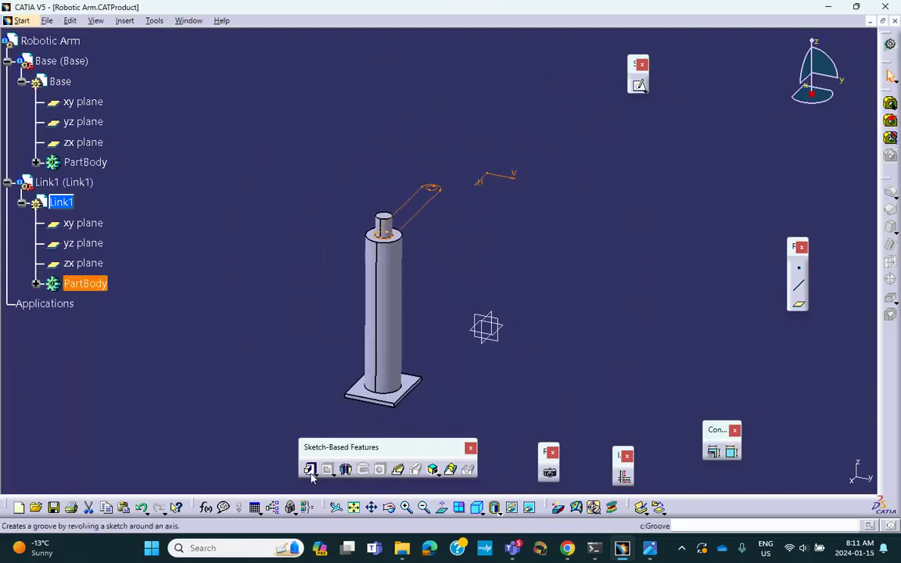
{"action": "left_click", "coordinate": [310, 469]}
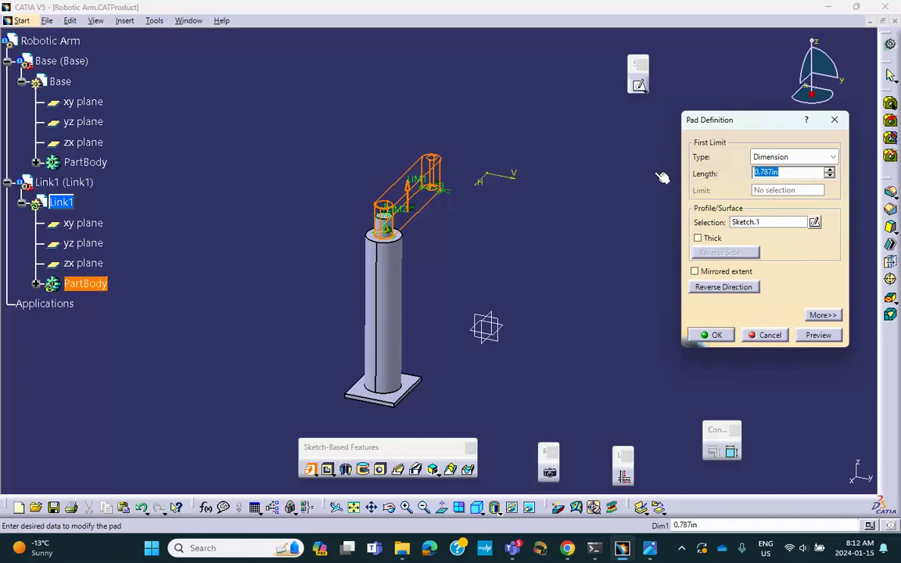
{"action": "type", "text": ".3"}
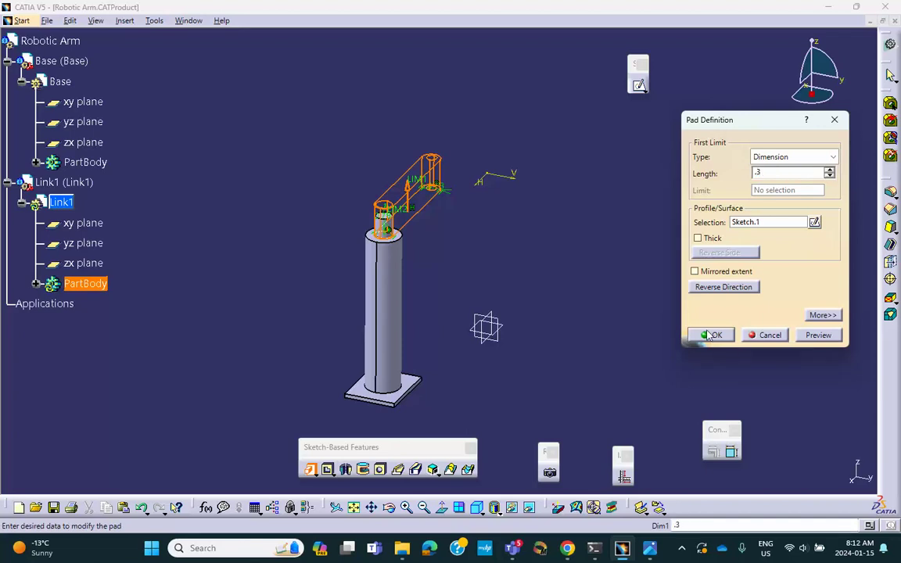
{"action": "left_click", "coordinate": [711, 335]}
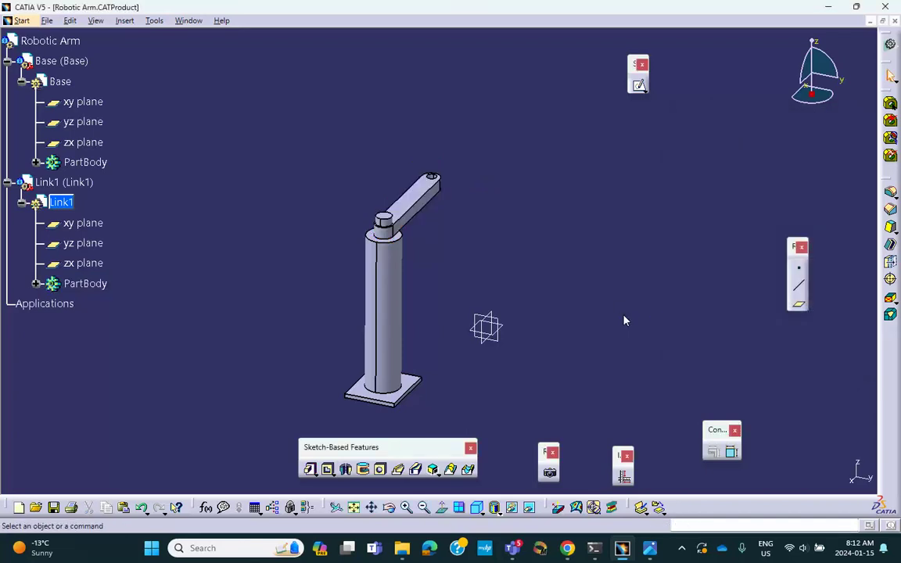
- Activate the top-level Robotic Arm product and save it, accepting the saving of the other documents
{"action": "middle_click_drag", "start_coordinate": [480, 251], "coordinate": [535, 292]}
{"action": "middle_click_drag", "start_coordinate": [334, 378], "coordinate": [606, 181]}
{"action": "middle_click_drag", "start_coordinate": [509, 219], "coordinate": [524, 274]}
{"action": "middle_click_drag", "start_coordinate": [444, 284], "coordinate": [491, 235]}
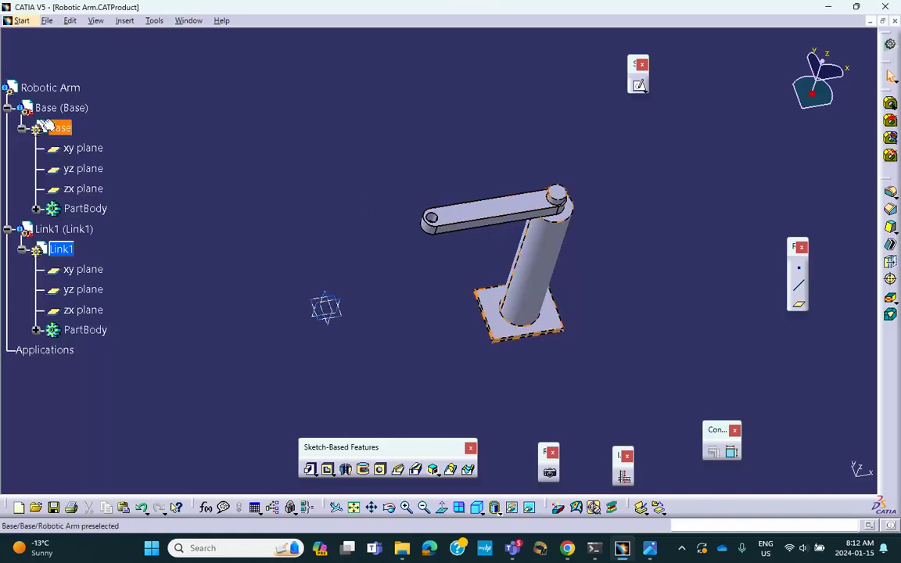
{"action": "double_click", "coordinate": [39, 87]}
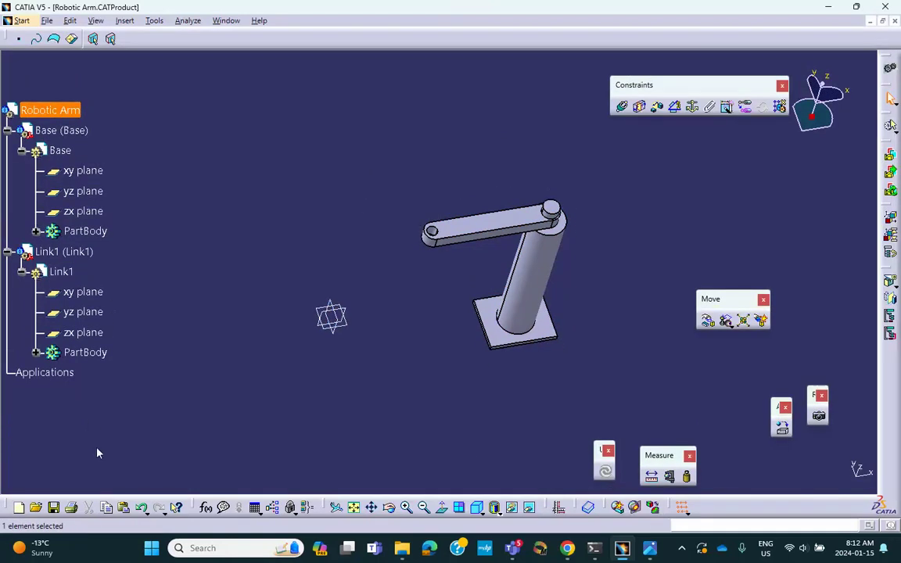
{"action": "left_click", "coordinate": [54, 507]}
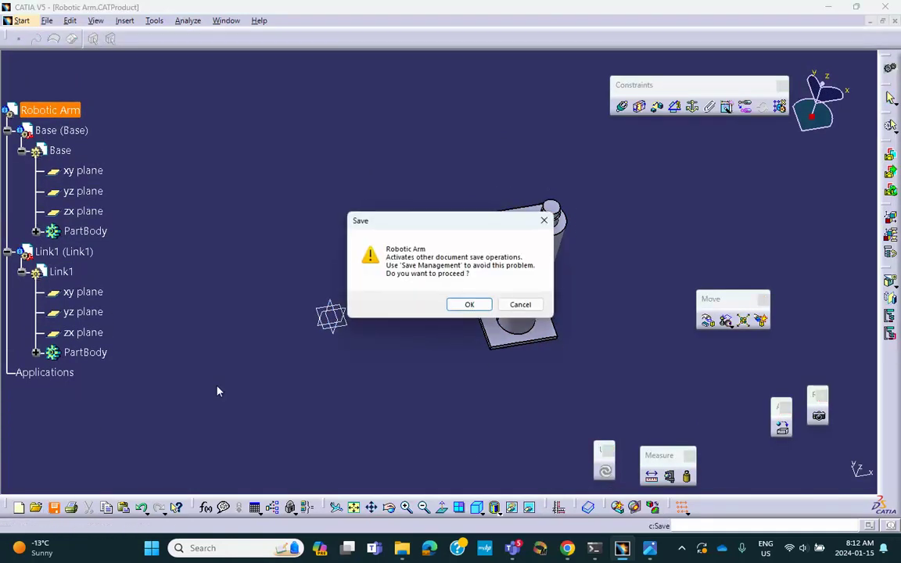
{"action": "left_click", "coordinate": [462, 305]}
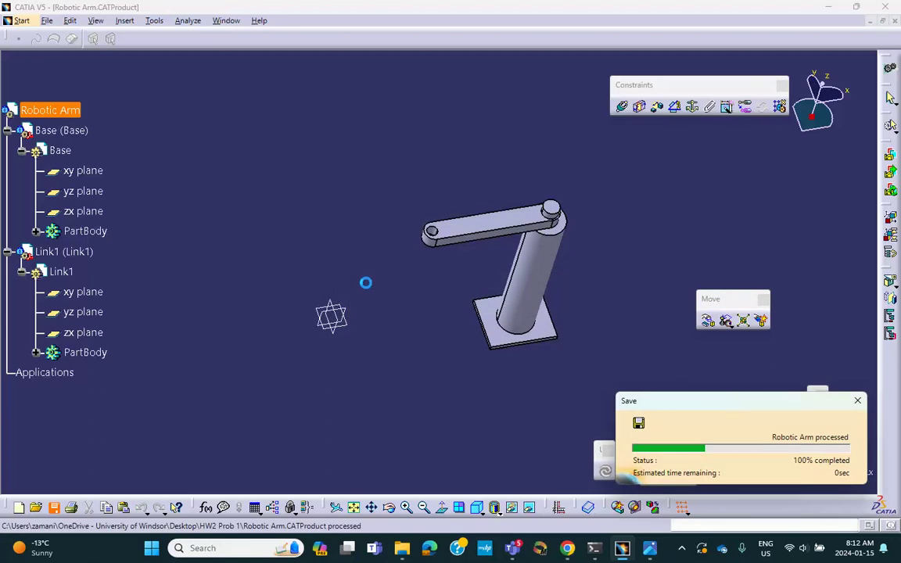
{"action": "left_click", "coordinate": [406, 174]}
- Try to insert a new part while the upper face of Link1 is selected, and dismiss the error
{"action": "left_click", "coordinate": [481, 229]}
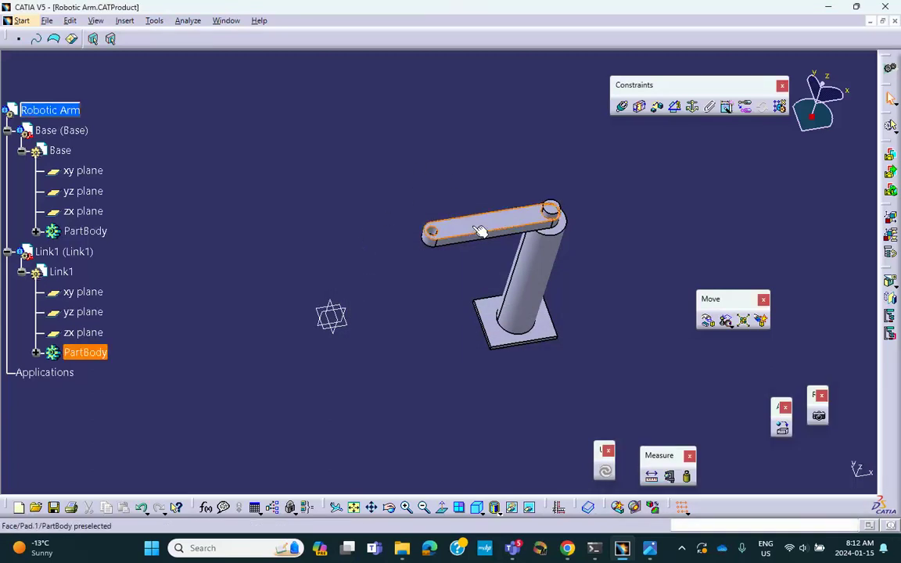
{"action": "left_click", "coordinate": [125, 21]}
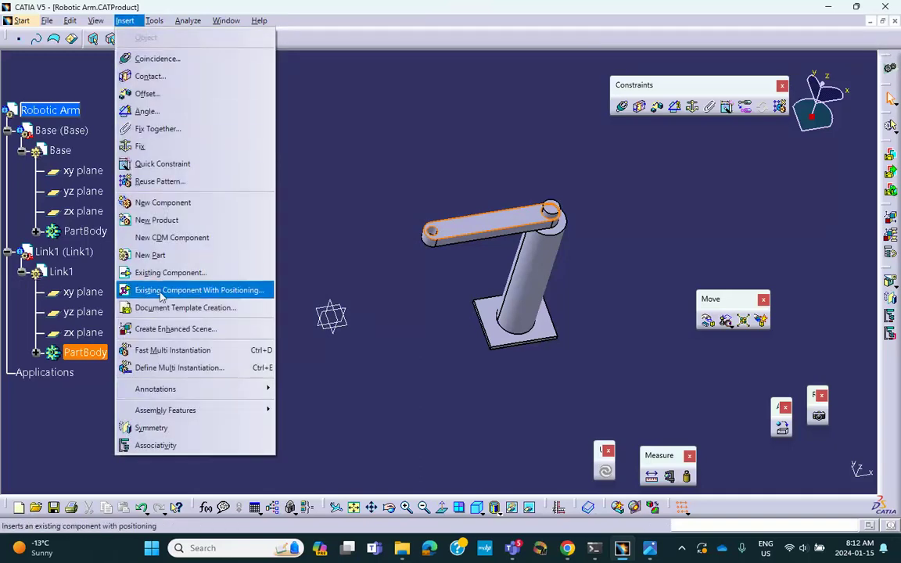
{"action": "left_click", "coordinate": [150, 255]}
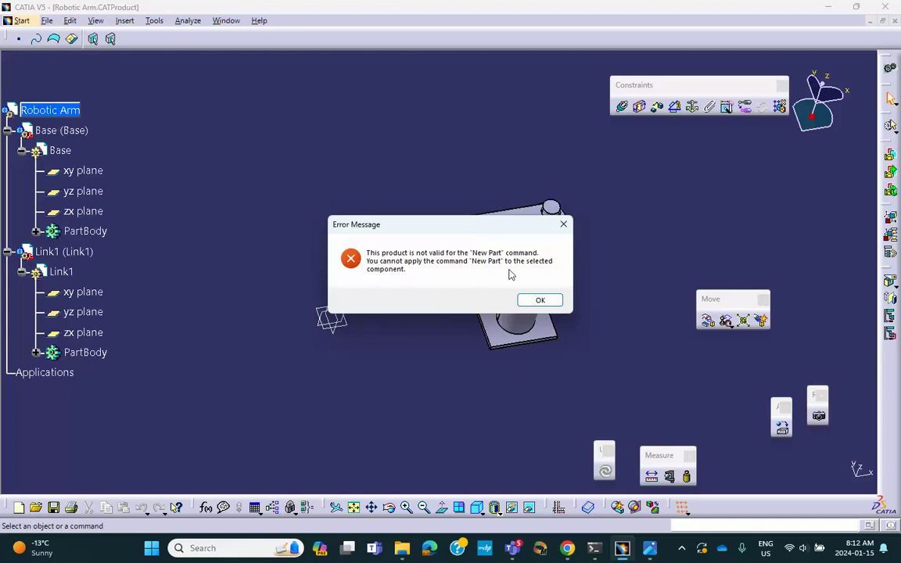
{"action": "left_click", "coordinate": [538, 302]}
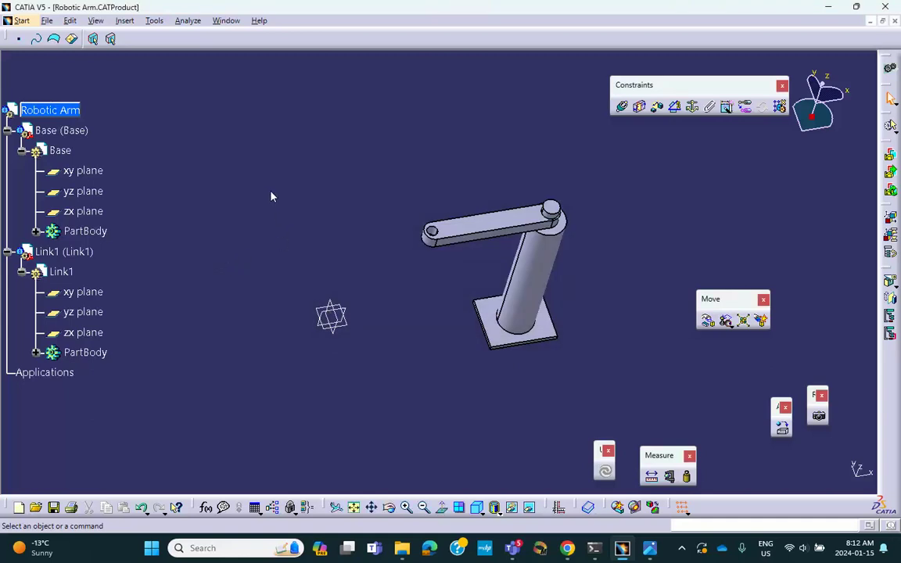
- Insert a new part into the Robotic Arm product, using the assembly origin as its origin point
{"action": "left_click", "coordinate": [127, 21]}
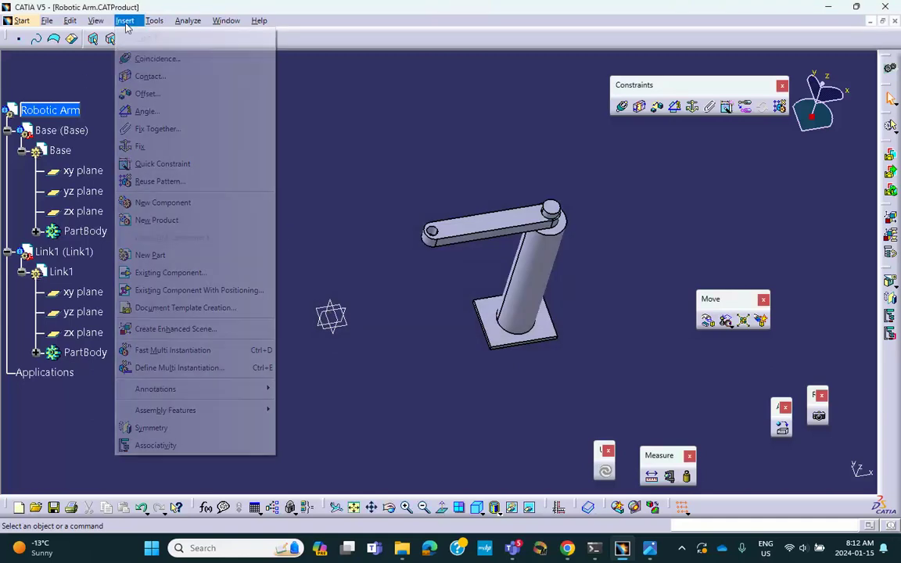
{"action": "left_click", "coordinate": [151, 256]}
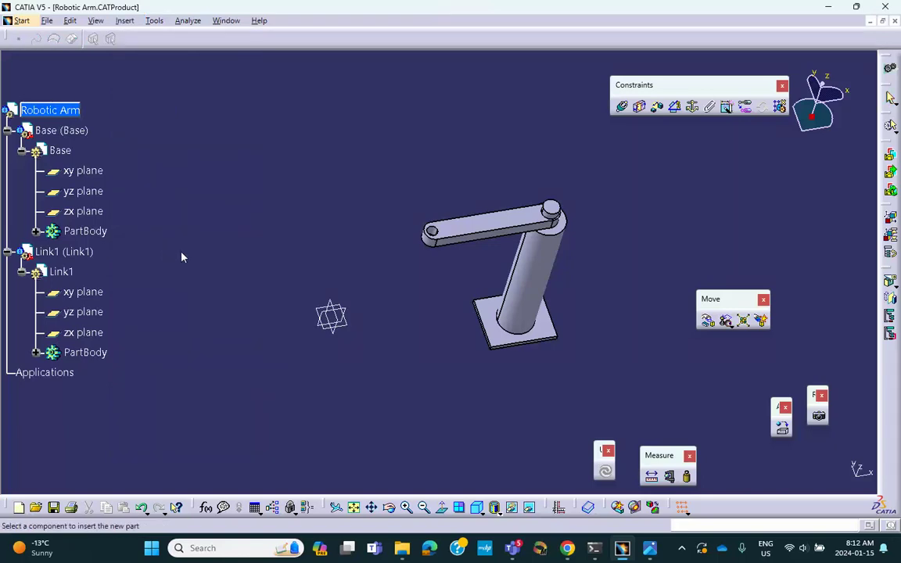
{"action": "left_click", "coordinate": [50, 110]}
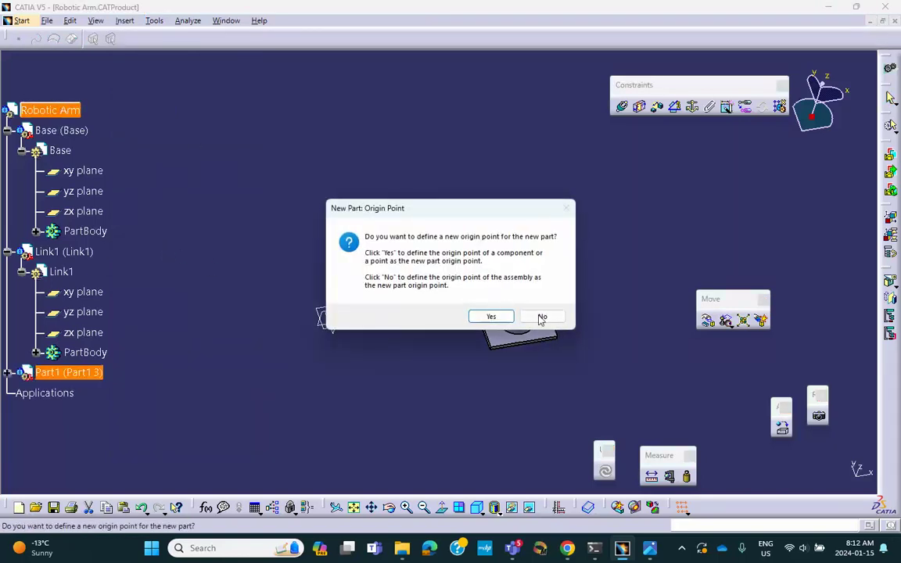
{"action": "left_click", "coordinate": [542, 317]}
- Rename the newly inserted part by setting both its instance name and its part number to Link2
{"action": "scroll", "coordinate": [103, 237], "scroll_direction": "down", "scroll_amount": 3}
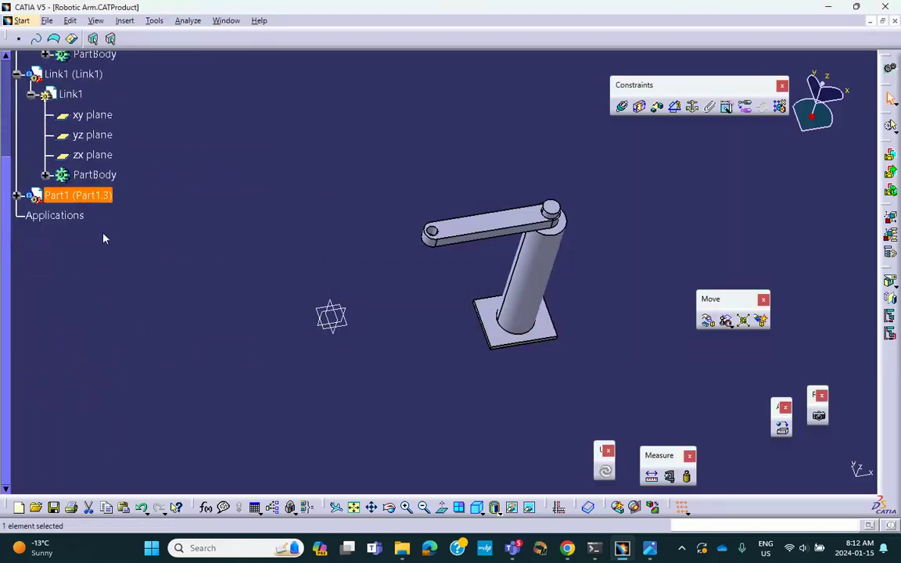
{"action": "left_click", "coordinate": [17, 196]}
{"action": "right_click", "coordinate": [78, 196]}
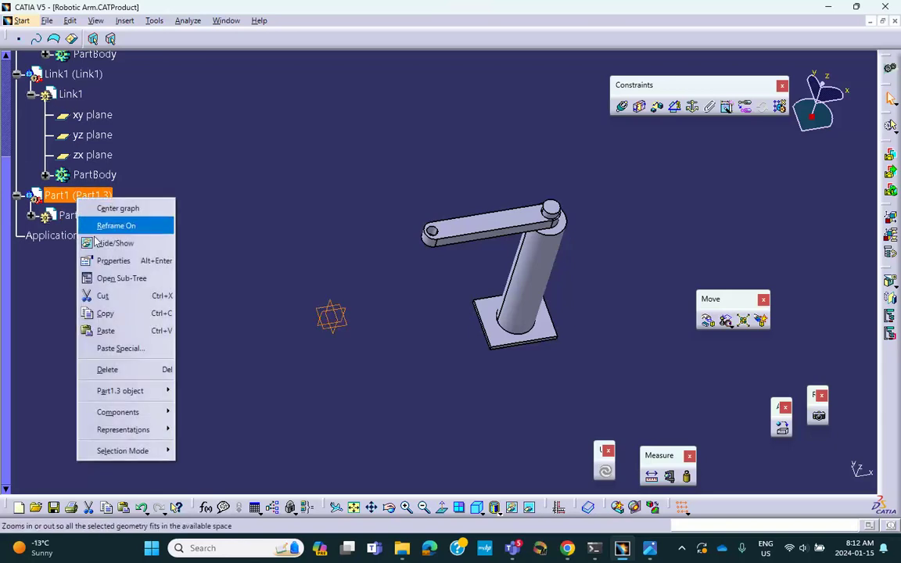
{"action": "left_click", "coordinate": [104, 262]}
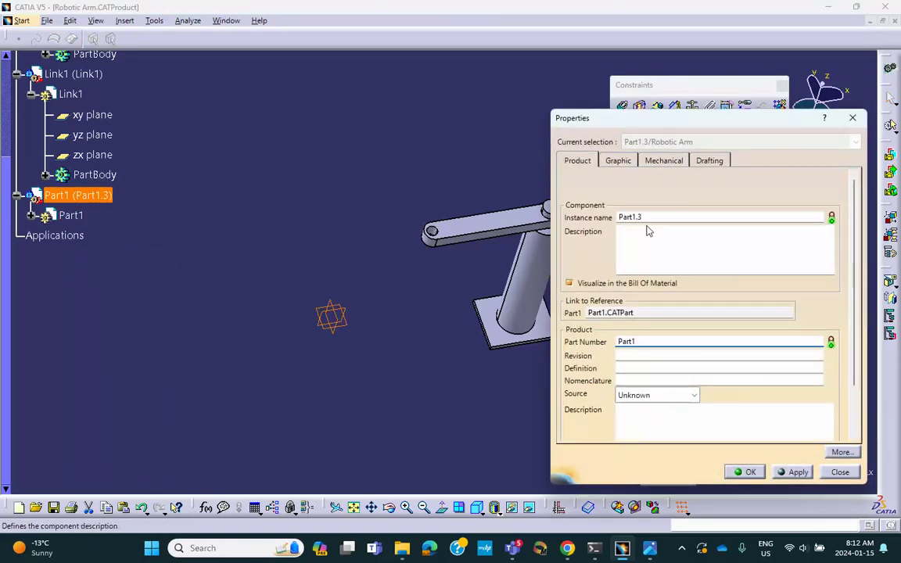
{"action": "double_click", "coordinate": [651, 217]}
{"action": "type", "text": "Link2"}
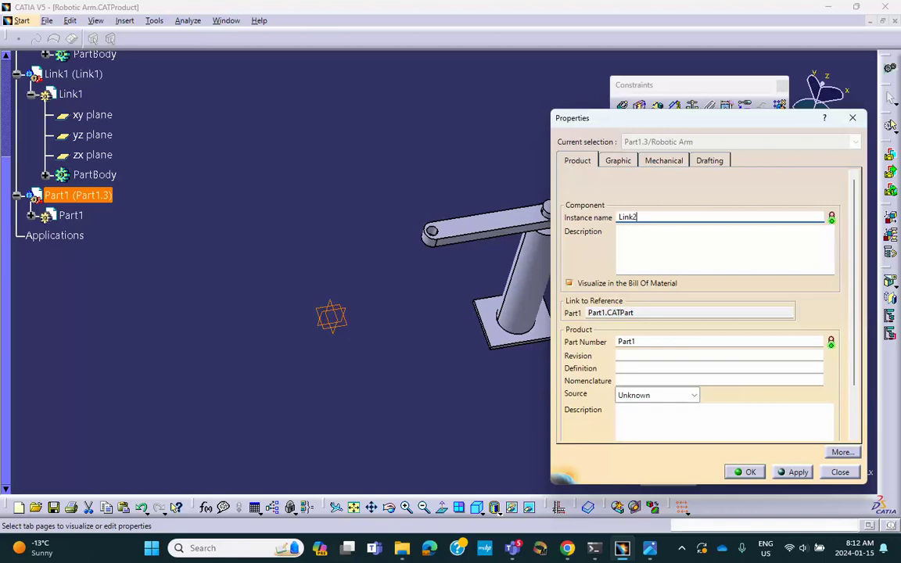
{"action": "double_click", "coordinate": [671, 342]}
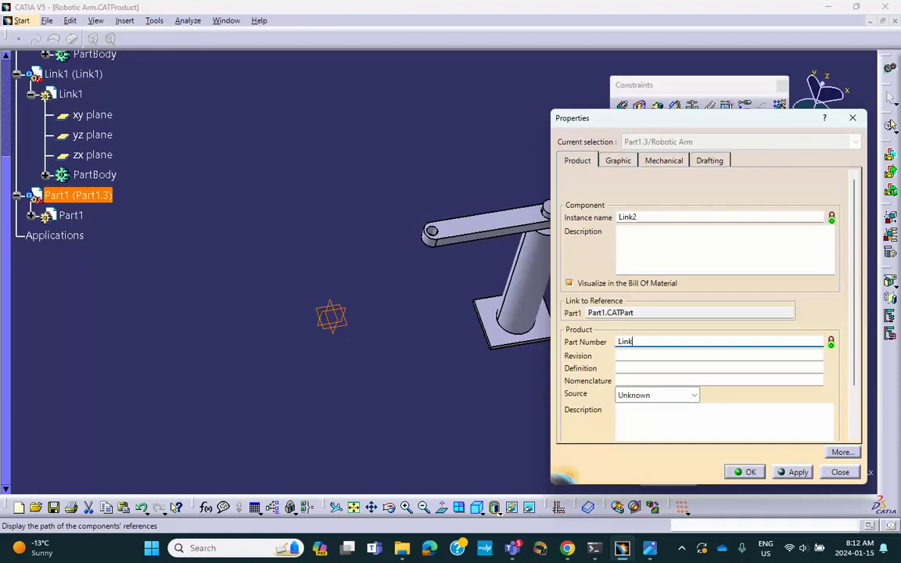
{"action": "left_click", "coordinate": [746, 472]}
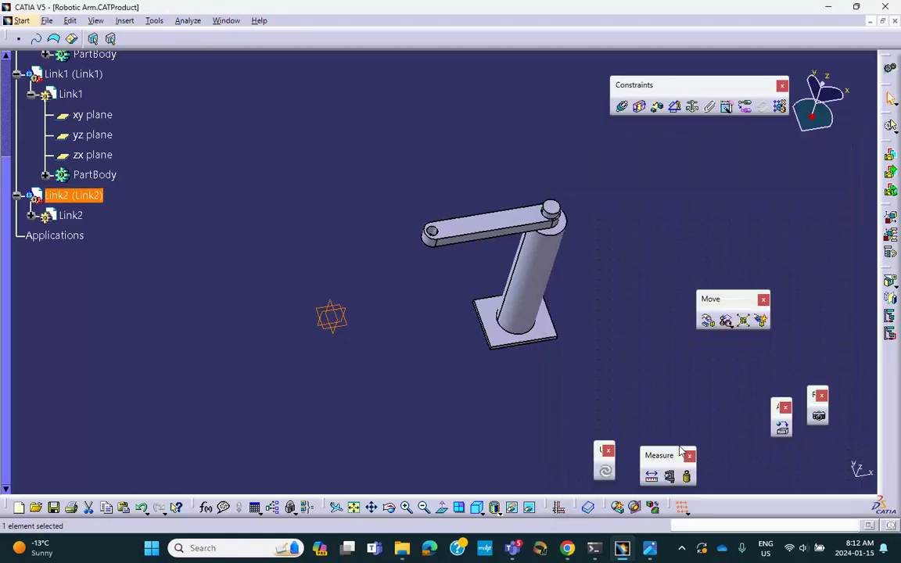
- Activate the Link2 part for editing and start a sketch on the upper face of Link1
{"action": "double_click", "coordinate": [70, 216]}
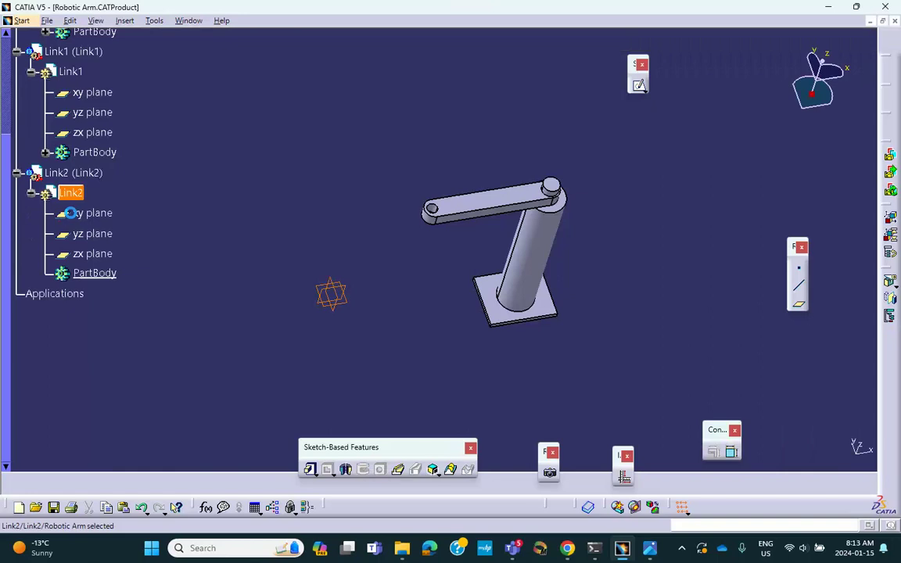
{"action": "left_click", "coordinate": [475, 198]}
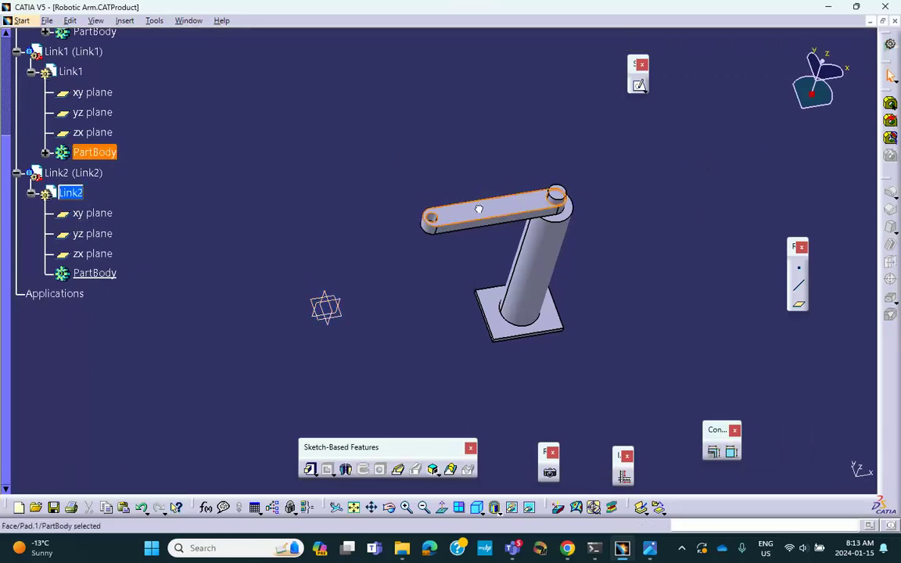
{"action": "left_click", "coordinate": [640, 89]}
{"action": "middle_click_drag", "start_coordinate": [599, 118], "coordinate": [595, 179]}
{"action": "mouse_move", "coordinate": [519, 173]}
{"action": "middle_mouse_down"}
{"action": "mouse_move", "coordinate": [568, 213]}
{"action": "mouse_move", "coordinate": [580, 209]}
{"action": "mouse_move", "coordinate": [566, 204]}
{"action": "middle_mouse_up"}
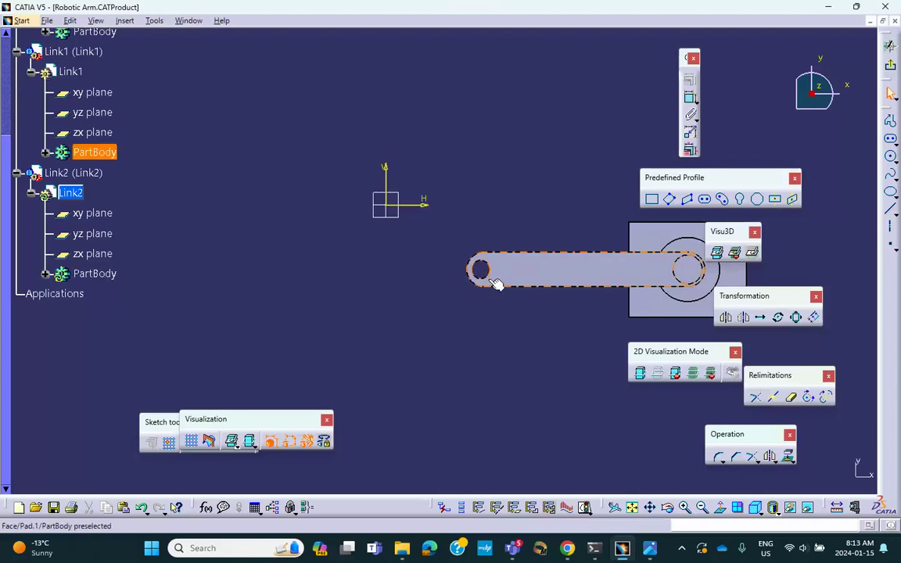
- Project the circular hole edge at Link1's free end into the Link2 sketch
{"action": "left_click", "coordinate": [787, 457]}
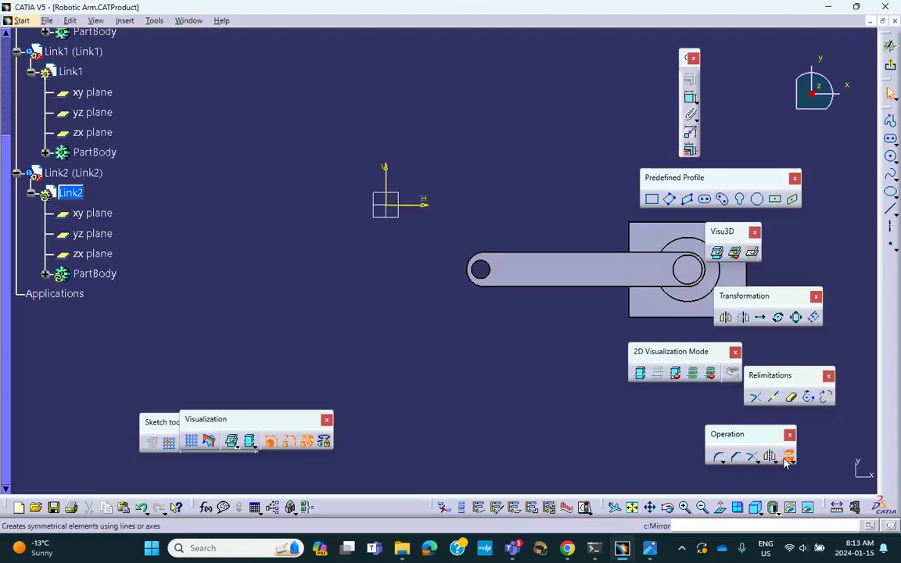
{"action": "left_click", "coordinate": [497, 283]}
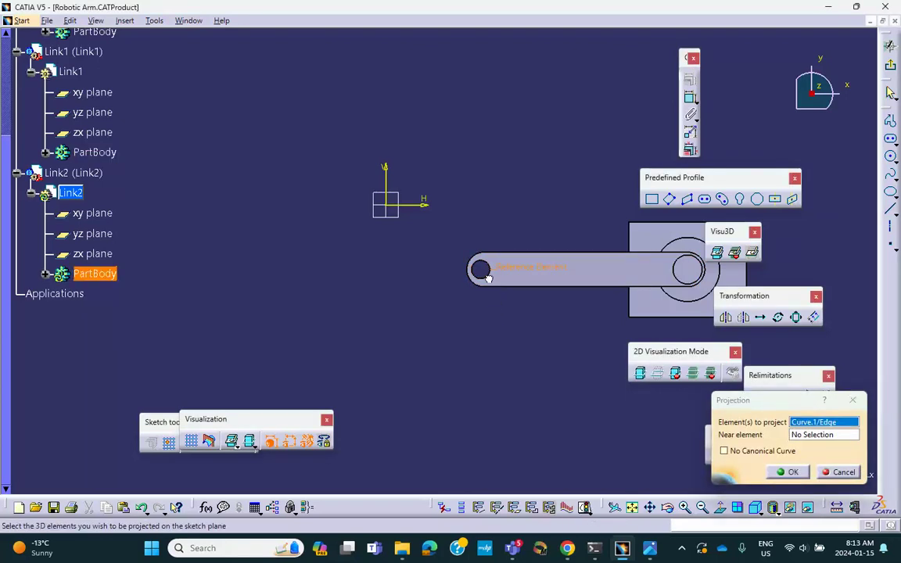
{"action": "left_click", "coordinate": [787, 471]}
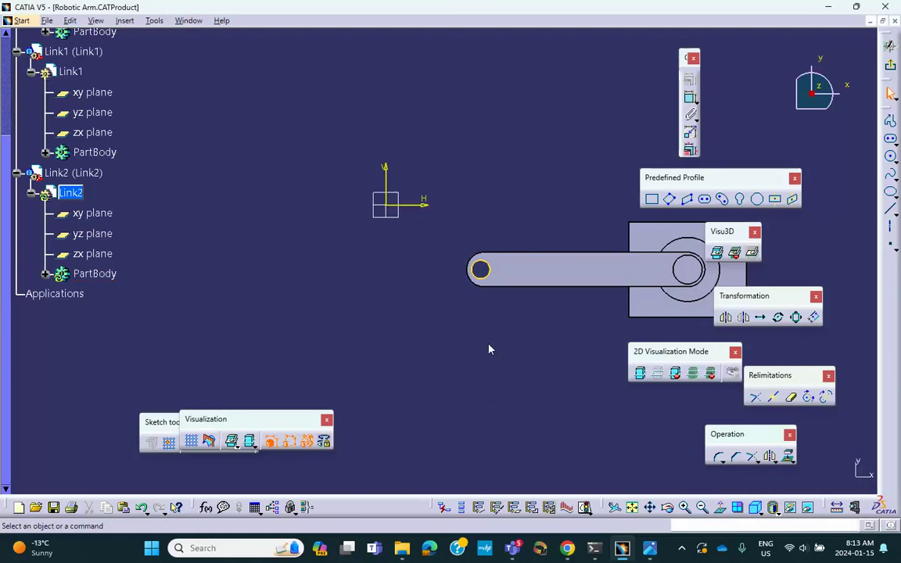
- Sketch a horizontal elongated hole profile with about 0.225 in end radius, extending from Link1's free-end hole away from the base
{"action": "left_click", "coordinate": [704, 199]}
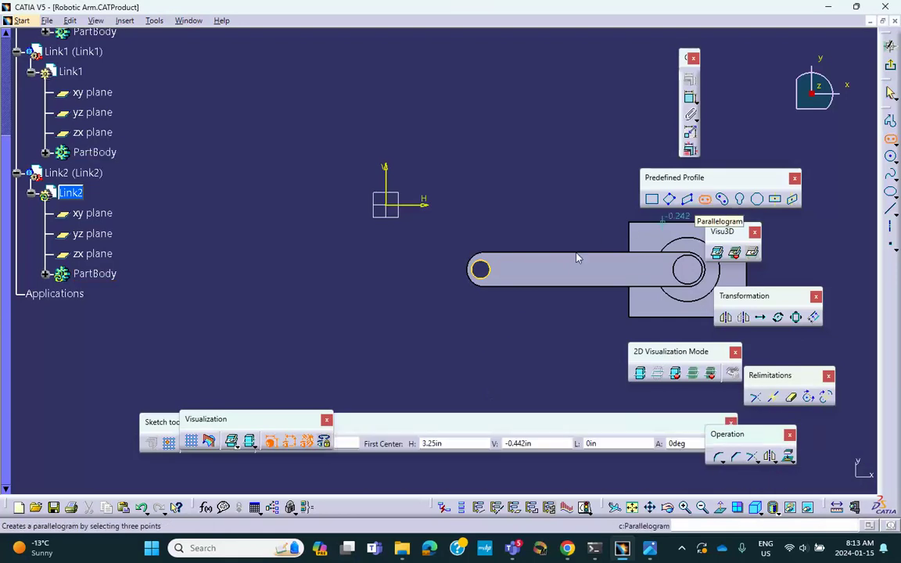
{"action": "left_click", "coordinate": [286, 272]}
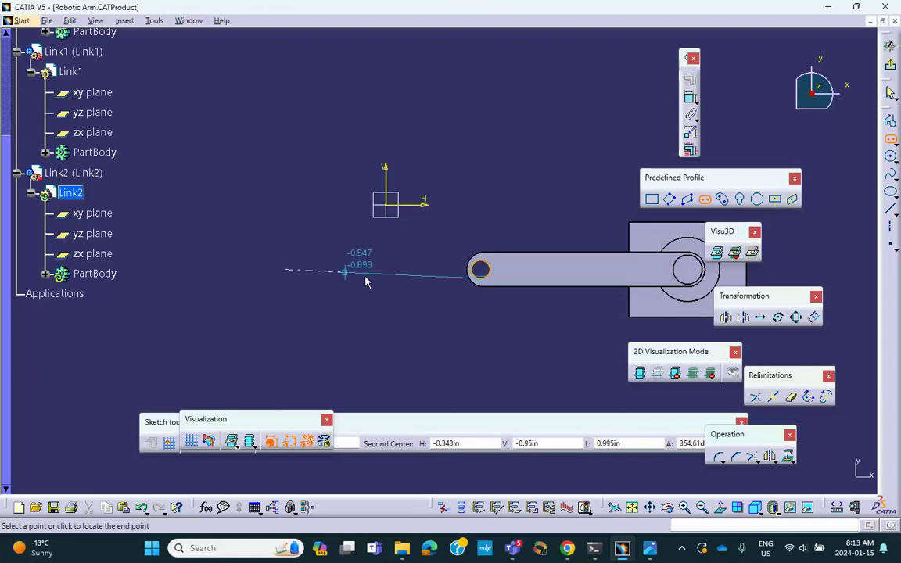
{"action": "left_click", "coordinate": [479, 269]}
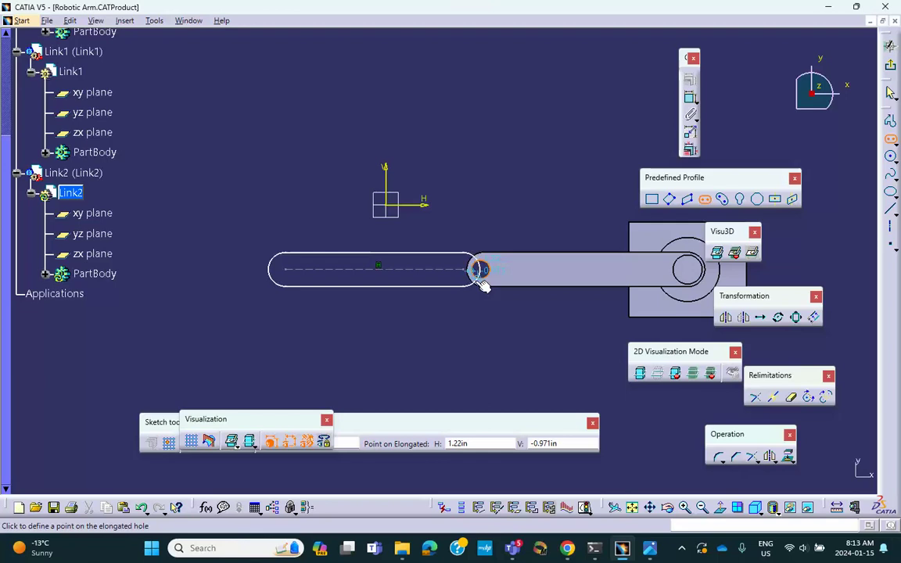
{"action": "left_click", "coordinate": [482, 286]}
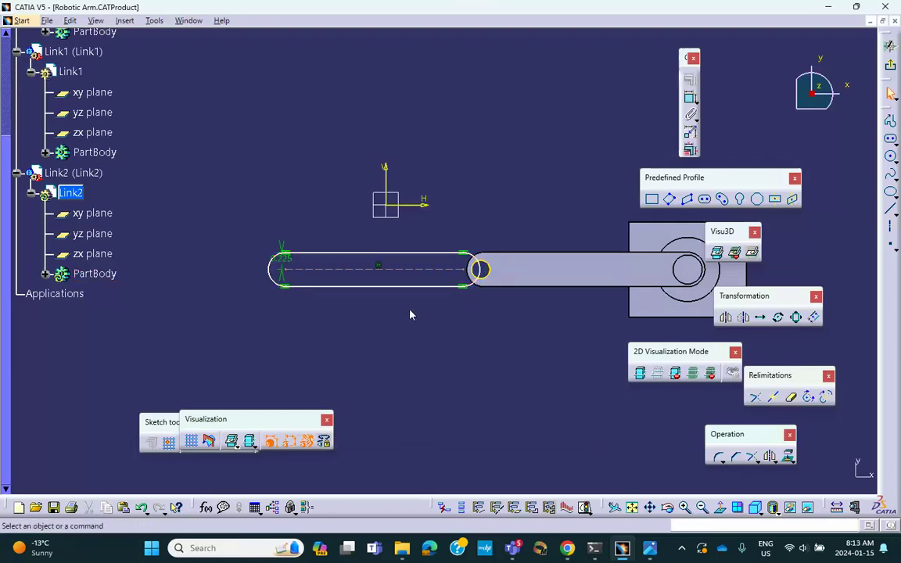
- Constrain the elongated profile's end arc nearest Link1 to be concentric with the projected hole circle
{"action": "left_click", "coordinate": [477, 264]}
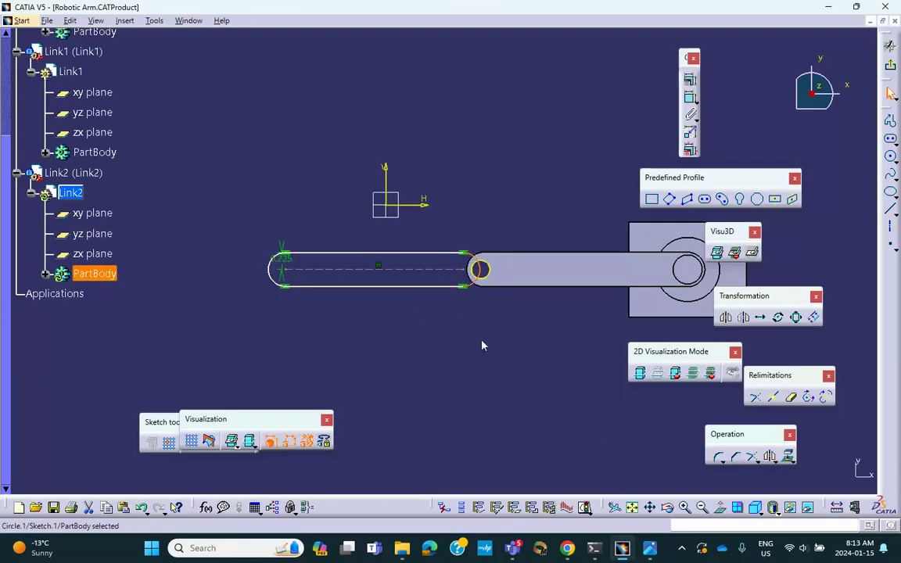
{"action": "left_click", "coordinate": [494, 280], "text": "ctrl"}
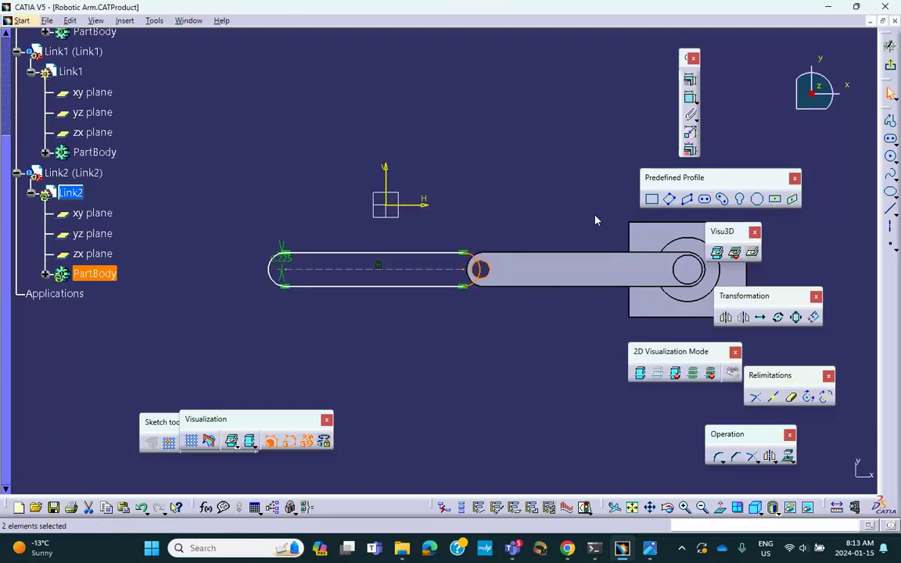
{"action": "left_click", "coordinate": [689, 81]}
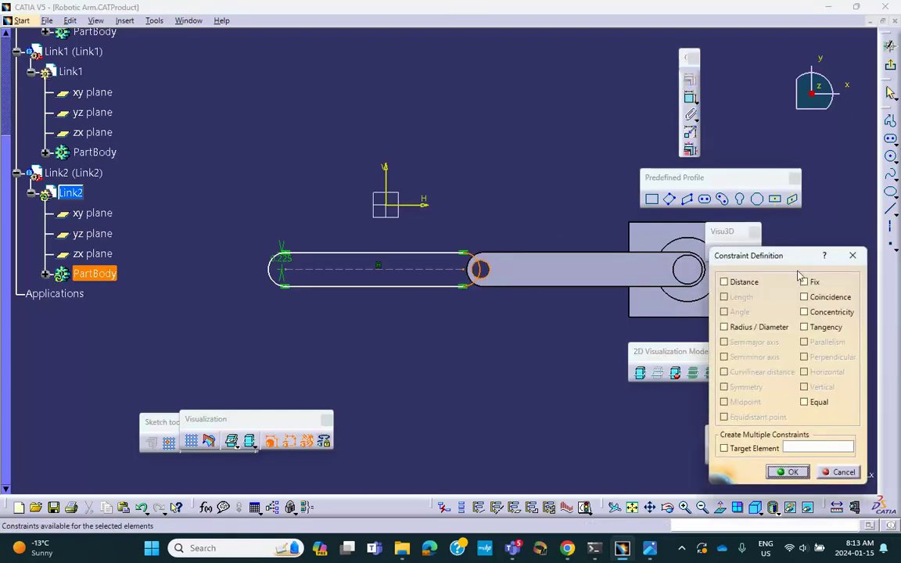
{"action": "left_click", "coordinate": [805, 312]}
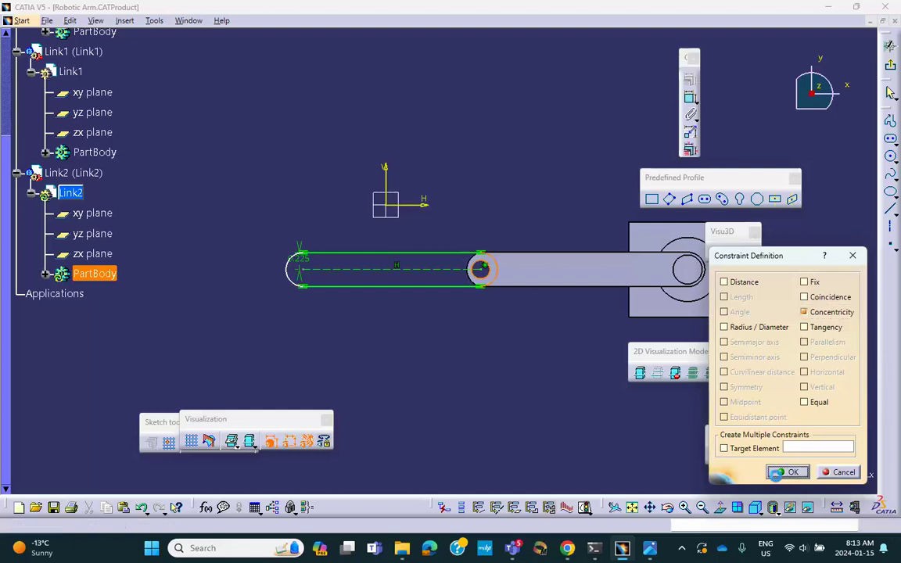
{"action": "left_click", "coordinate": [787, 471]}
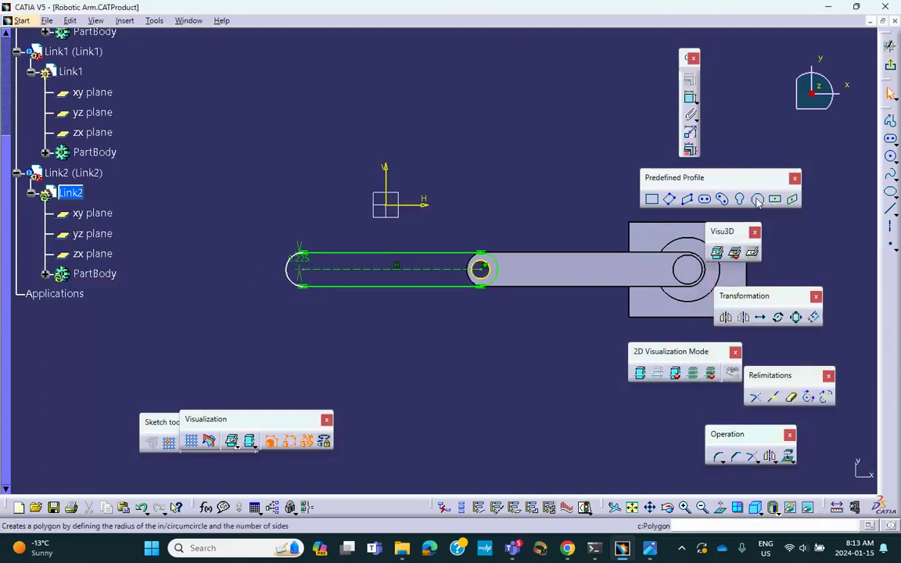
- Sketch a circle of about 0.1 in radius at the center of the elongated profile's free-end arc
{"action": "left_click", "coordinate": [890, 156]}
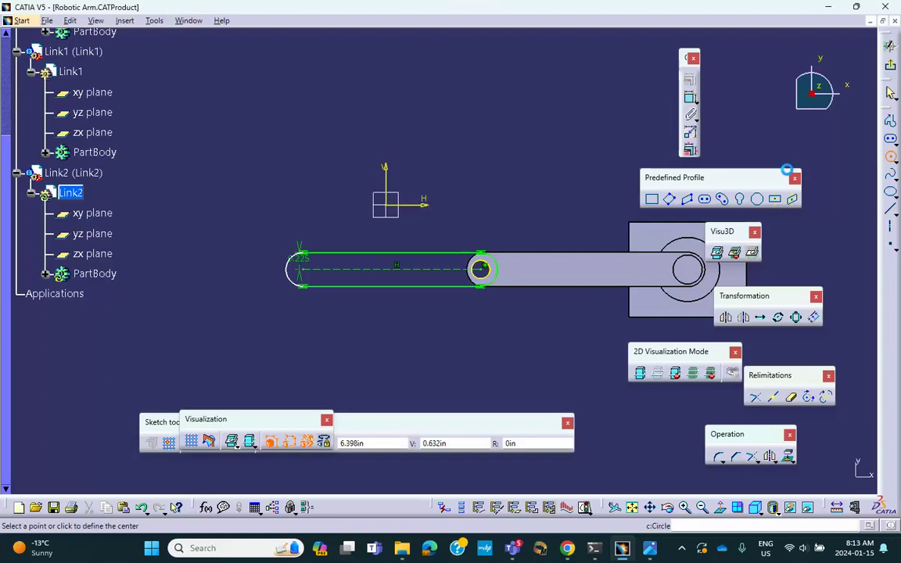
{"action": "left_click", "coordinate": [302, 278]}
{"action": "middle_click_drag", "start_coordinate": [309, 279], "coordinate": [344, 169]}
{"action": "scroll", "coordinate": [309, 280], "scroll_direction": "up", "scroll_amount": 1}
{"action": "middle_click_drag", "start_coordinate": [305, 194], "coordinate": [614, 200]}
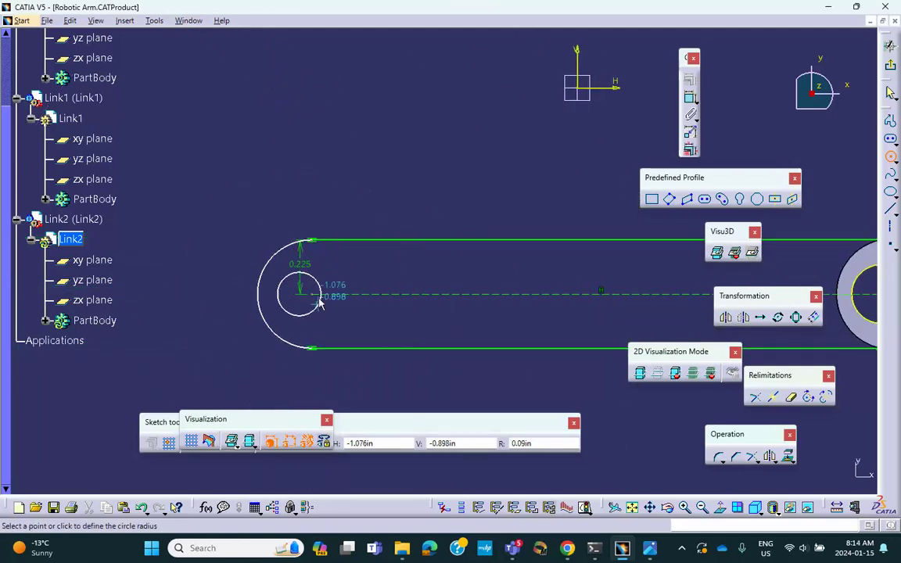
{"action": "left_click", "coordinate": [319, 273]}
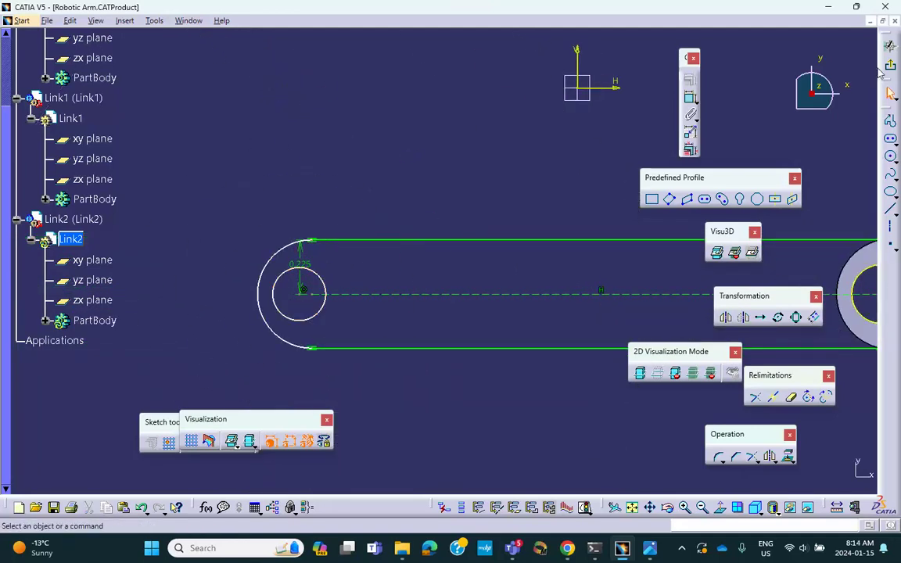
- Exit the Link2 sketch and hide Link1 so that only the new profile and the base are displayed
{"action": "left_click", "coordinate": [890, 45]}
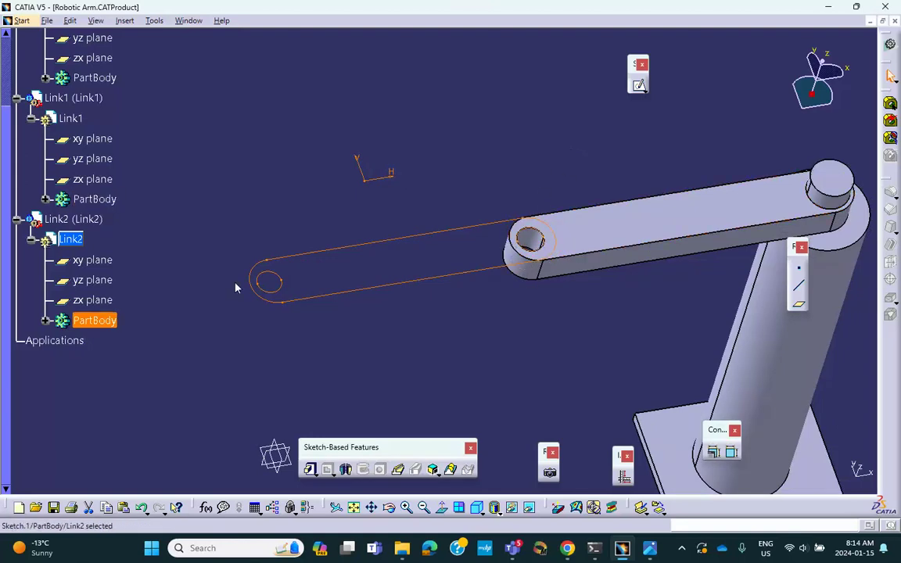
{"action": "right_click", "coordinate": [665, 226]}
{"action": "left_click", "coordinate": [700, 268]}
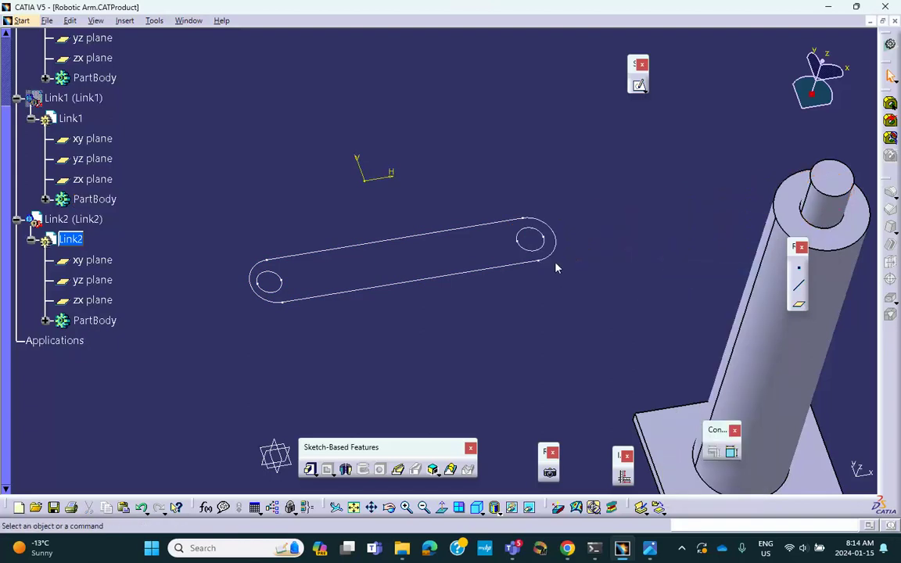
- Start a Multi-Pad from the Link2 sketch and set the link-shaped extrusion domain 1 to a length of 0.4 in
{"action": "left_click", "coordinate": [315, 474]}
{"action": "left_click", "coordinate": [361, 482]}
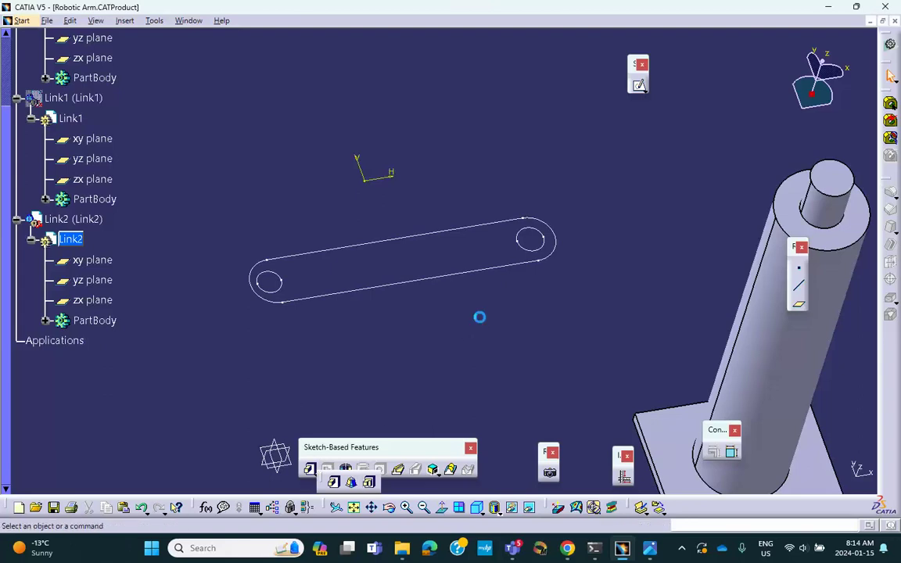
{"action": "left_click", "coordinate": [469, 275]}
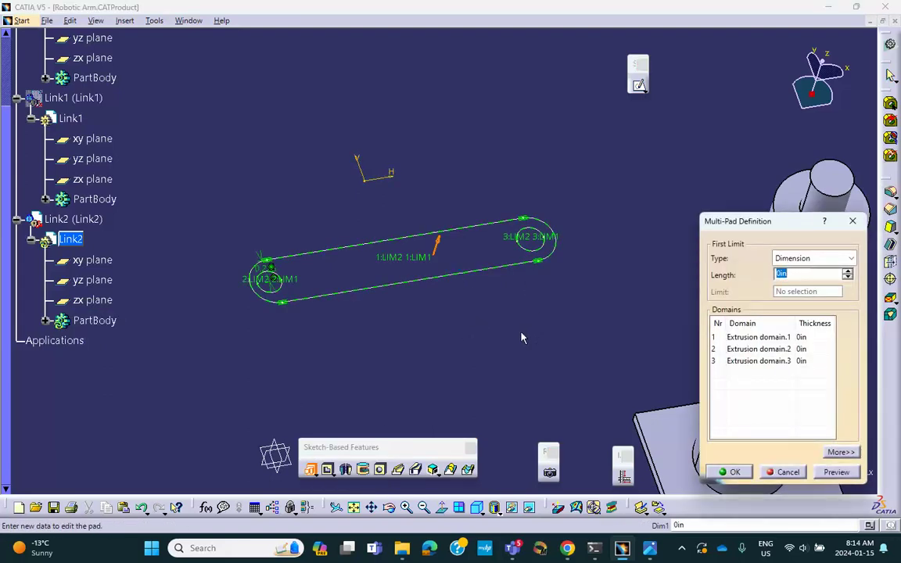
{"action": "left_click", "coordinate": [766, 337]}
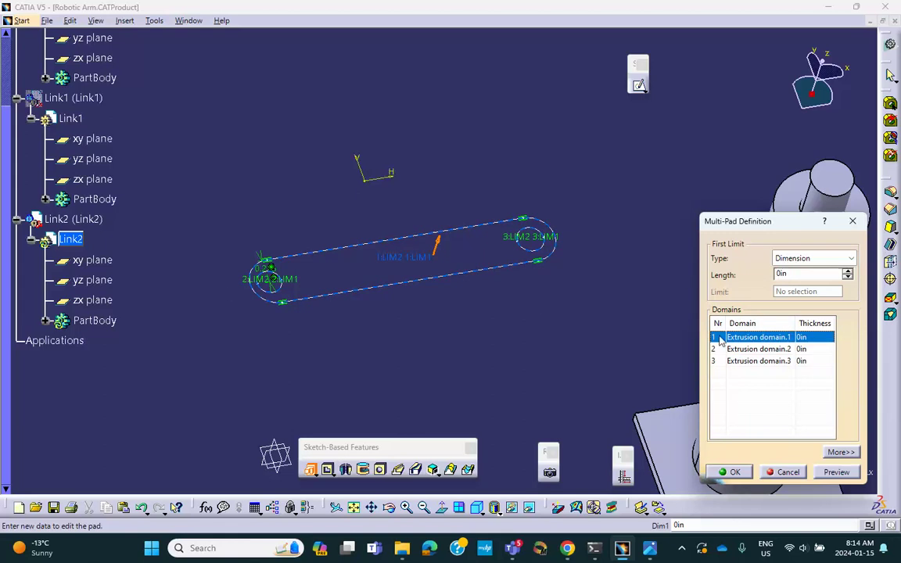
{"action": "left_click", "coordinate": [801, 275]}
{"action": "type", "text": ".4"}
{"action": "key", "text": "Return"}
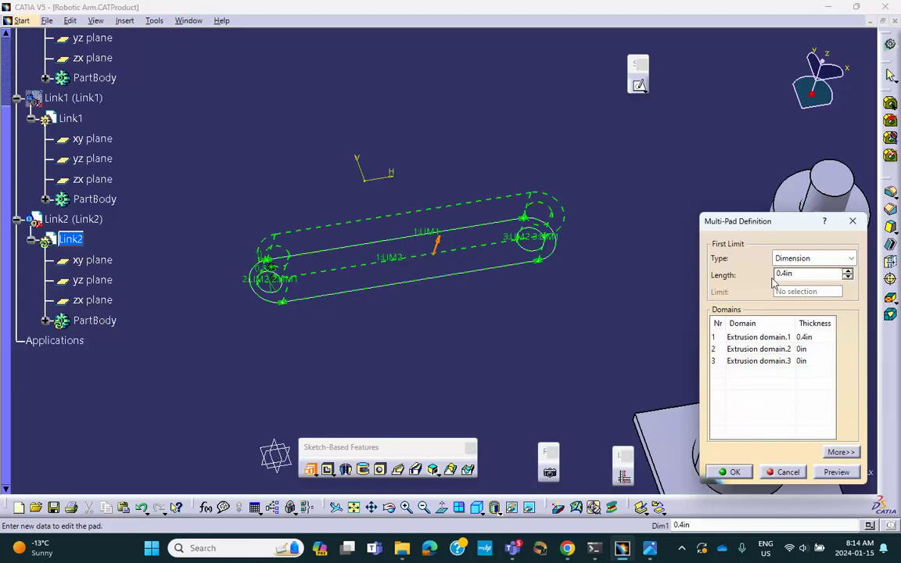
- Set extrusion domain 3, the circle at the Link1 end, to a length of 0.5 in and complete the Multi-Pad
{"action": "left_click", "coordinate": [755, 349]}
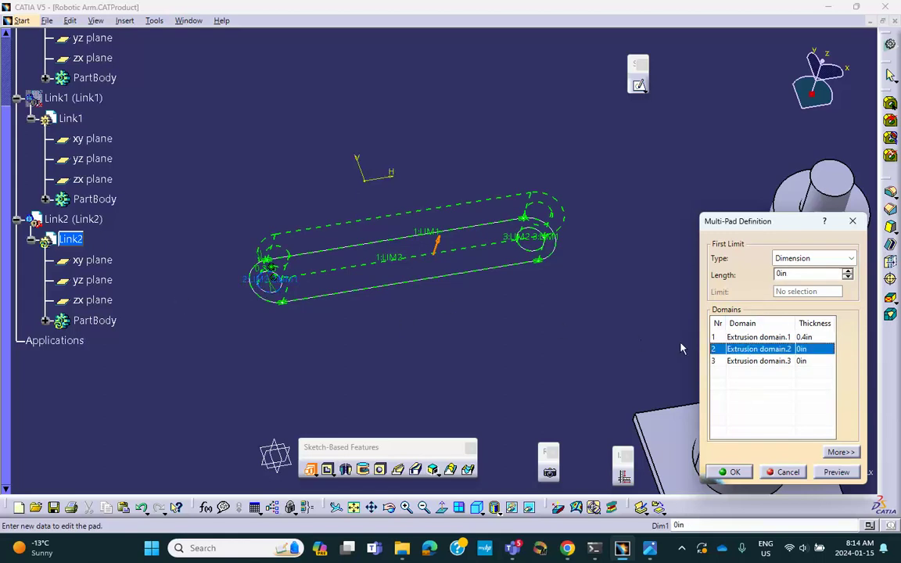
{"action": "left_click", "coordinate": [797, 361]}
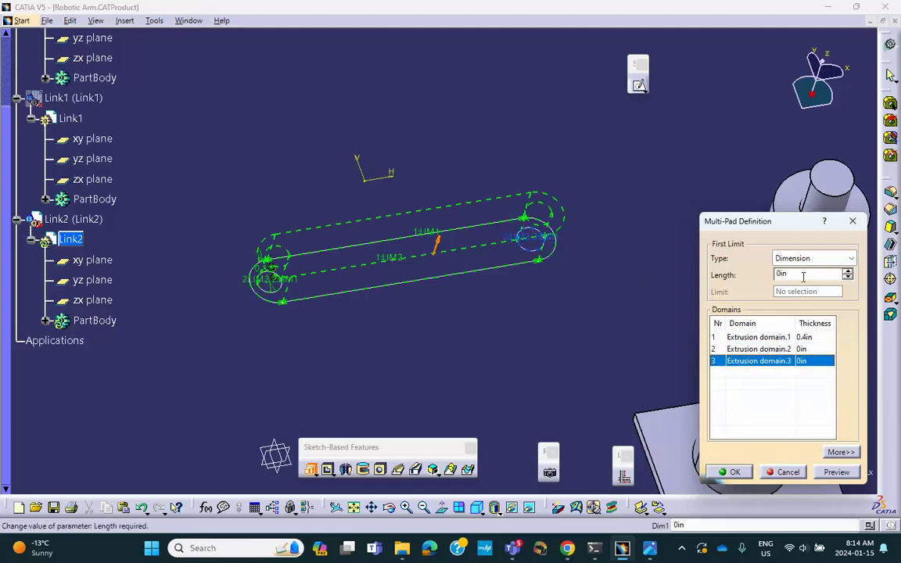
{"action": "left_click_drag", "start_coordinate": [795, 274], "coordinate": [744, 277]}
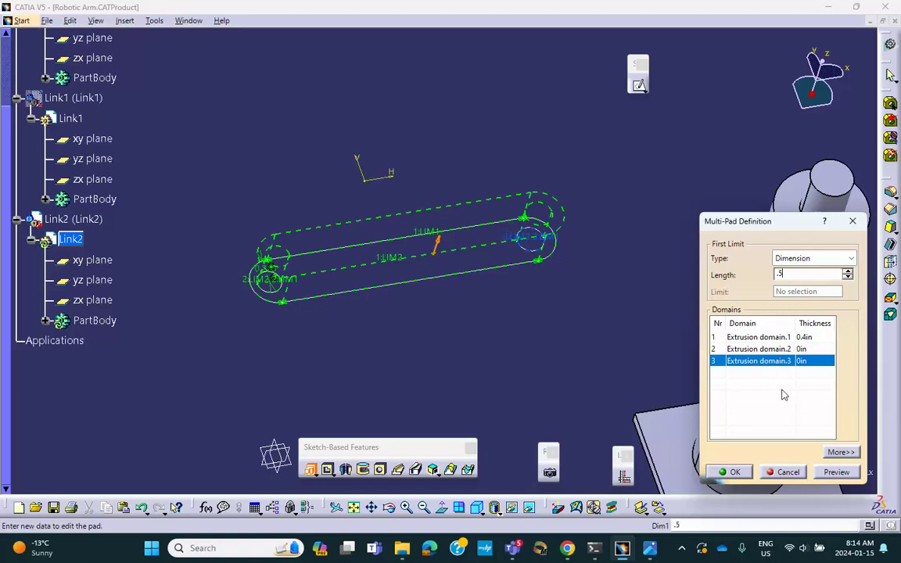
{"action": "left_click", "coordinate": [569, 374]}
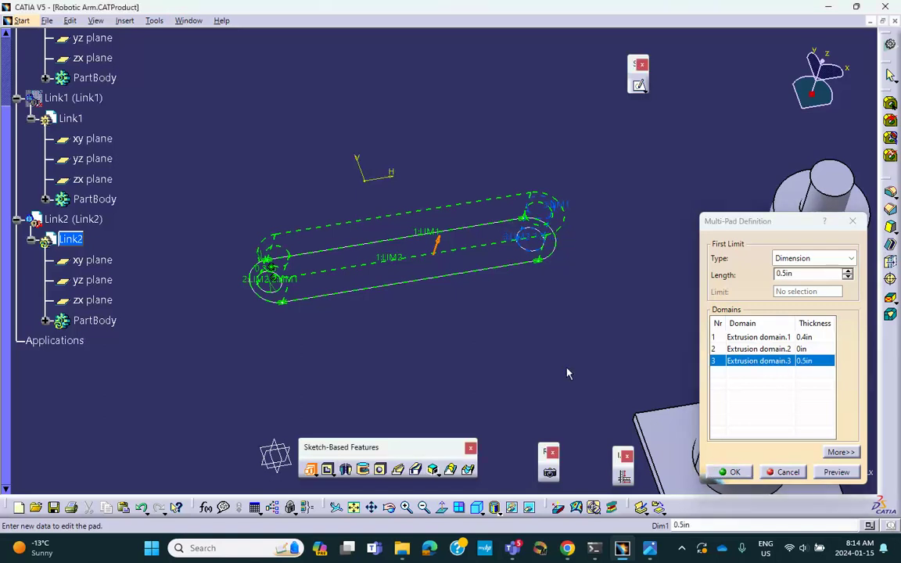
{"action": "left_click", "coordinate": [733, 472]}
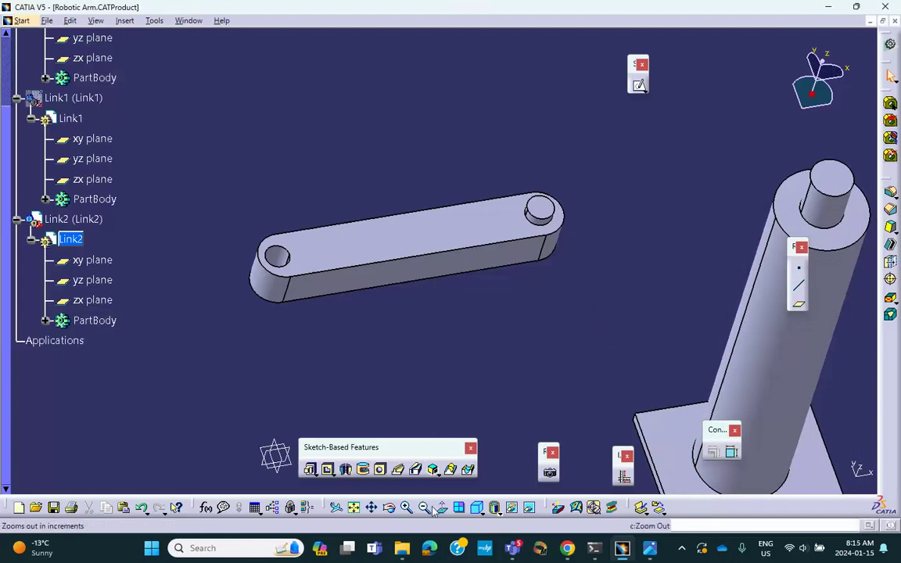
- Bring the hidden Link1 body back into the visible space alongside Link2 and the base
{"action": "left_click", "coordinate": [531, 509]}
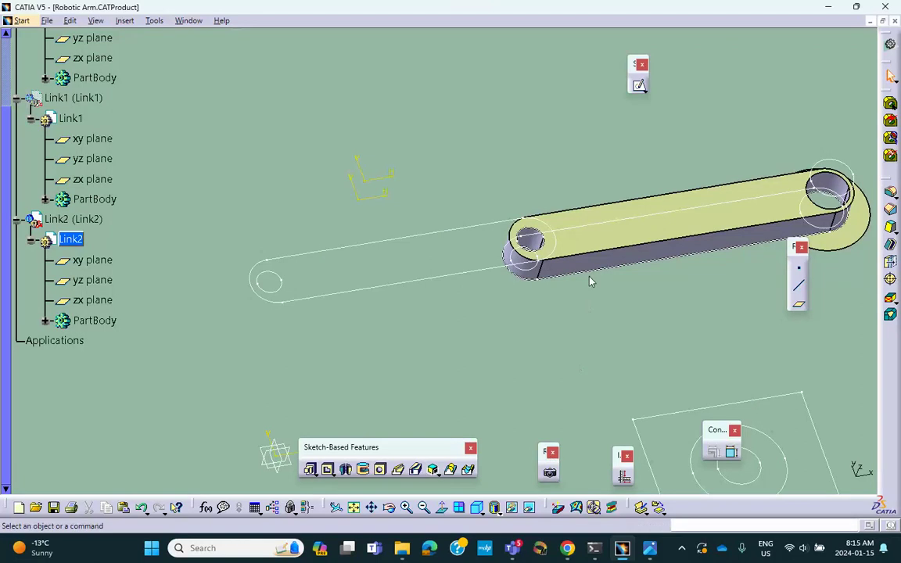
{"action": "right_click", "coordinate": [607, 268]}
{"action": "left_click", "coordinate": [626, 294]}
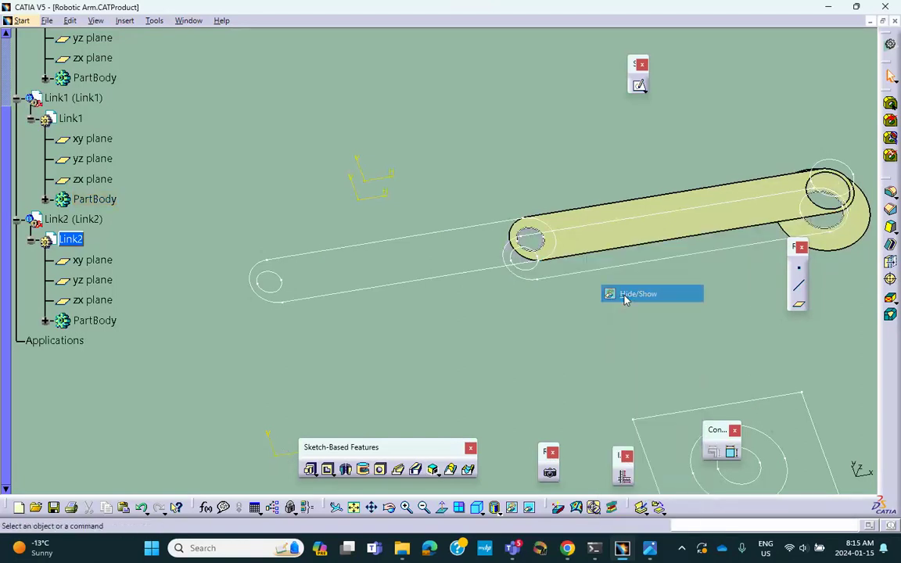
{"action": "left_click", "coordinate": [529, 509]}
{"action": "middle_click_drag", "start_coordinate": [535, 362], "coordinate": [629, 302]}
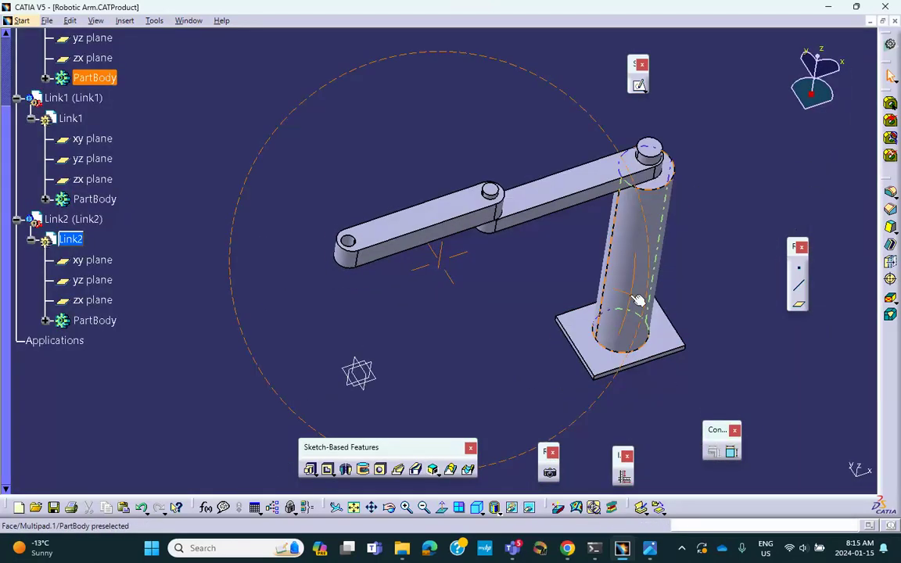
- Activate the top-level Robotic Arm product and save it together with its other documents
{"action": "scroll", "coordinate": [291, 300], "scroll_direction": "up", "scroll_amount": 5}
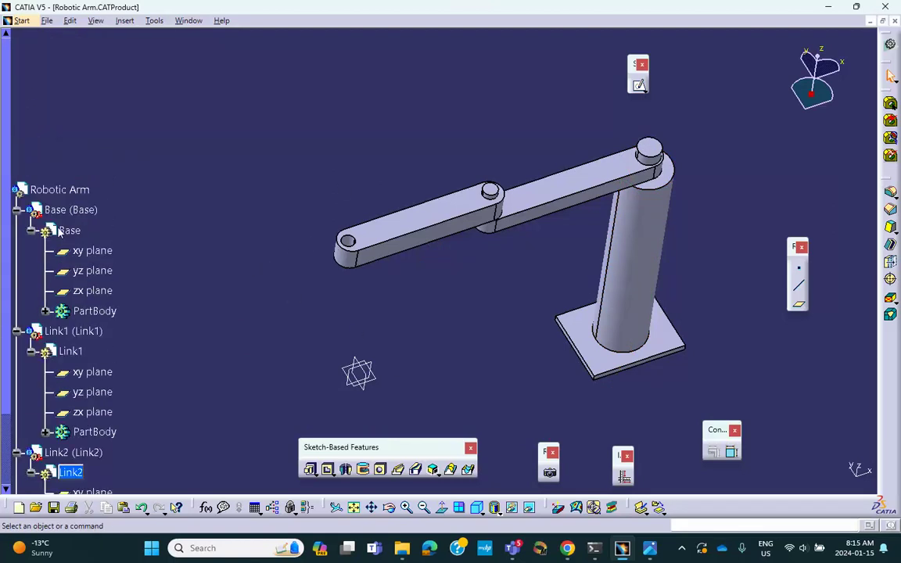
{"action": "double_click", "coordinate": [65, 190]}
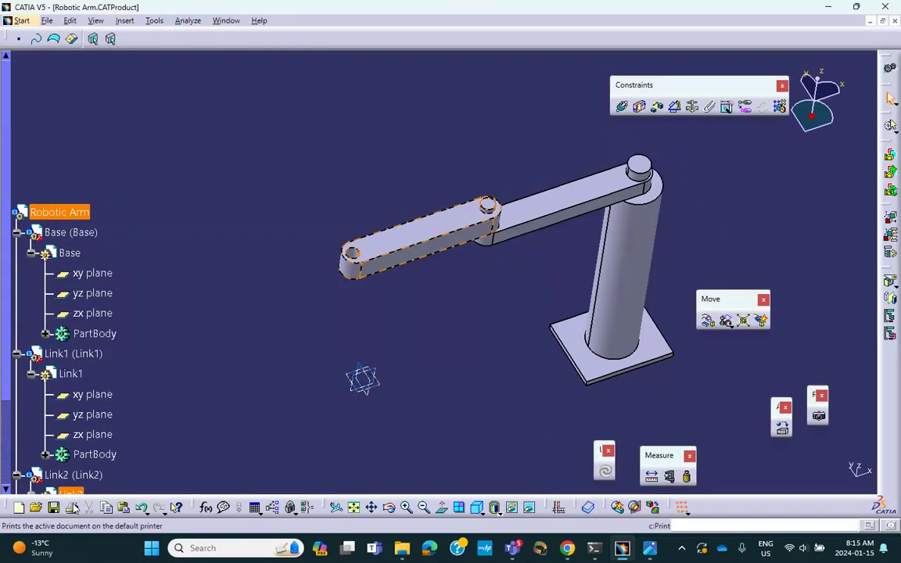
{"action": "left_click", "coordinate": [54, 507]}
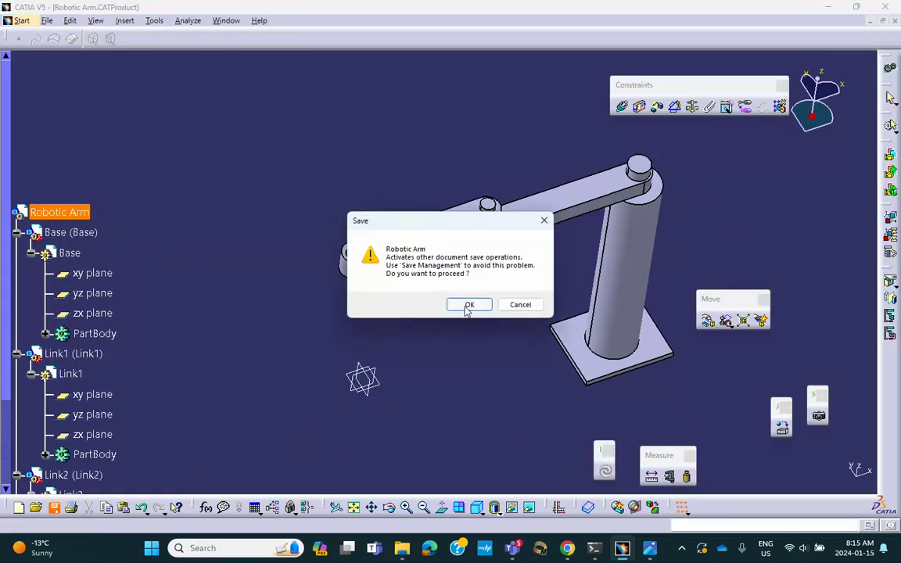
{"action": "left_click", "coordinate": [467, 305]}
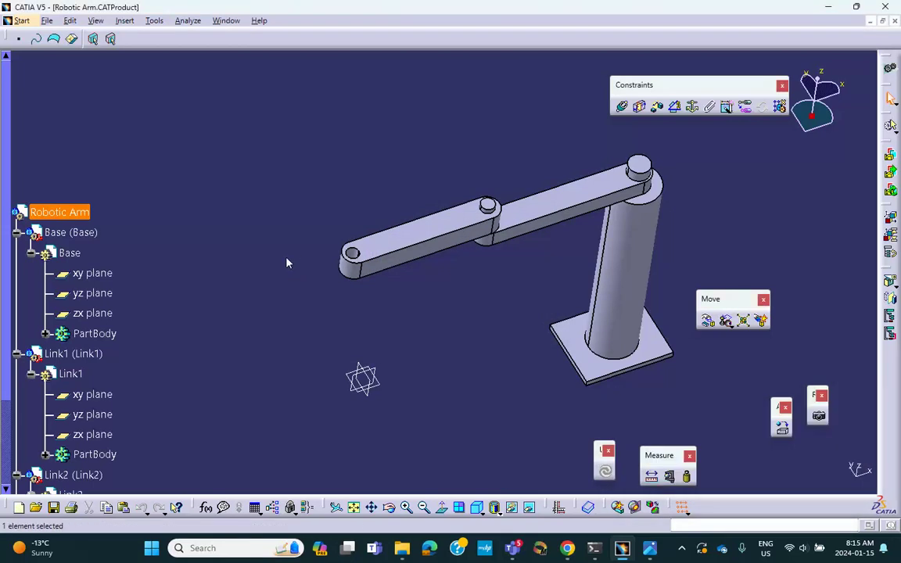
- Insert a new part into the Robotic Arm product, using the assembly's origin as the part origin
{"action": "left_click", "coordinate": [126, 21]}
{"action": "left_click", "coordinate": [135, 231]}
{"action": "left_click", "coordinate": [93, 213]}
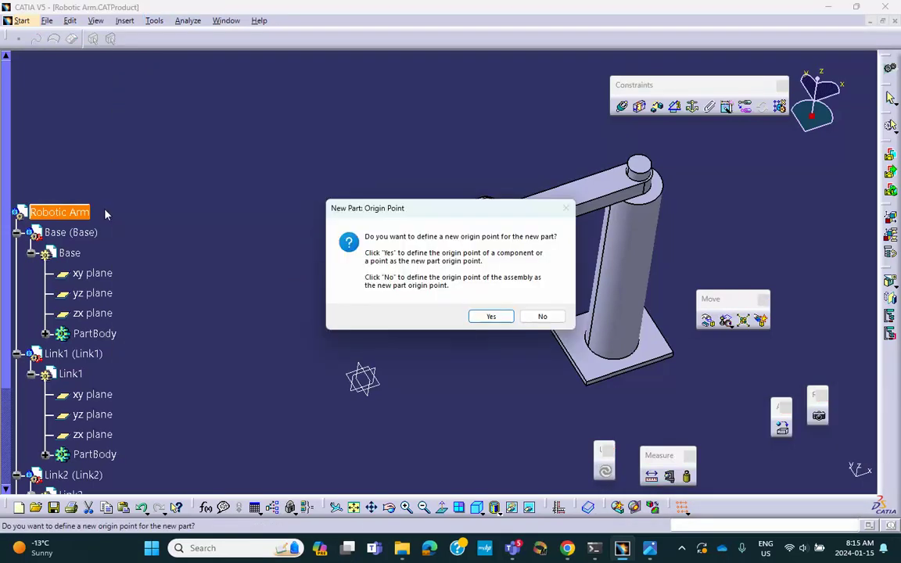
{"action": "left_click", "coordinate": [542, 316]}
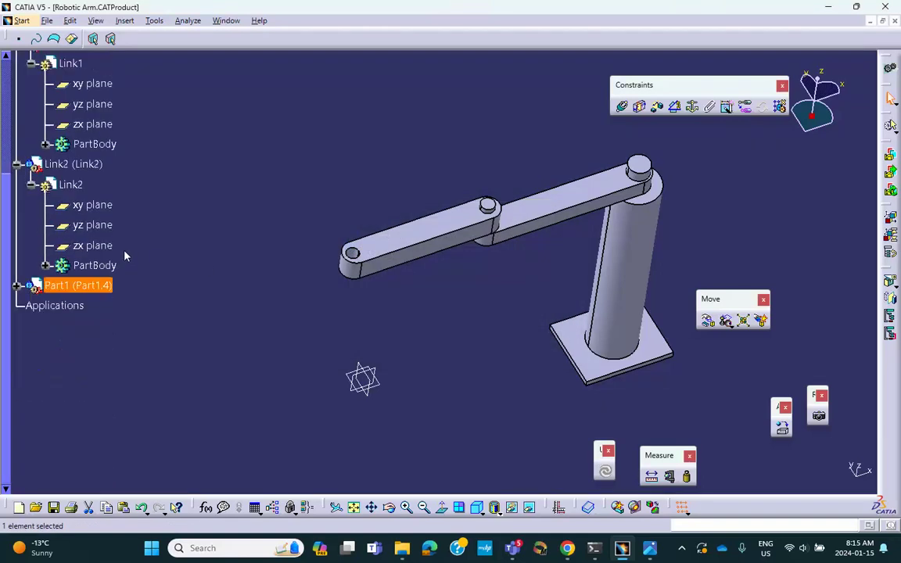
- Set both the instance name and the part number of the new part to Link3
{"action": "right_click", "coordinate": [59, 238]}
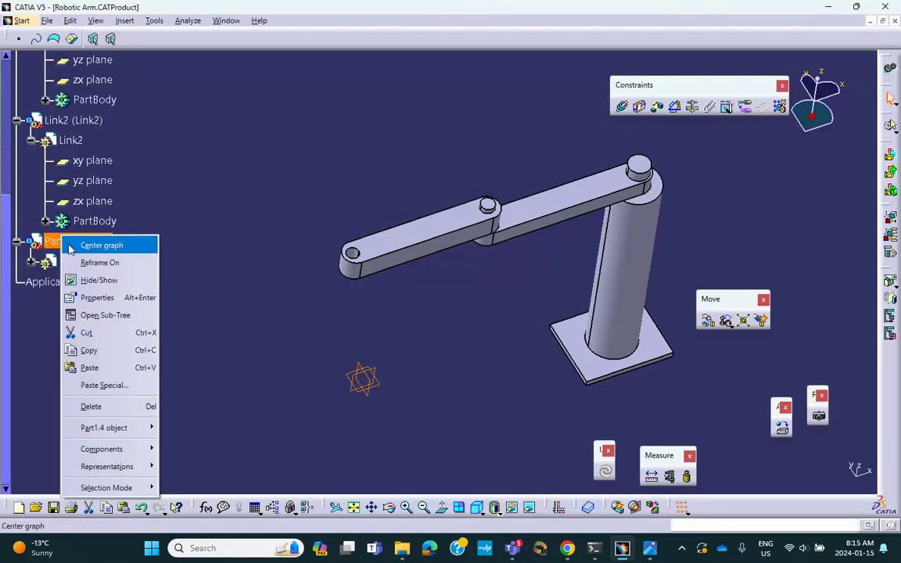
{"action": "left_click", "coordinate": [97, 297]}
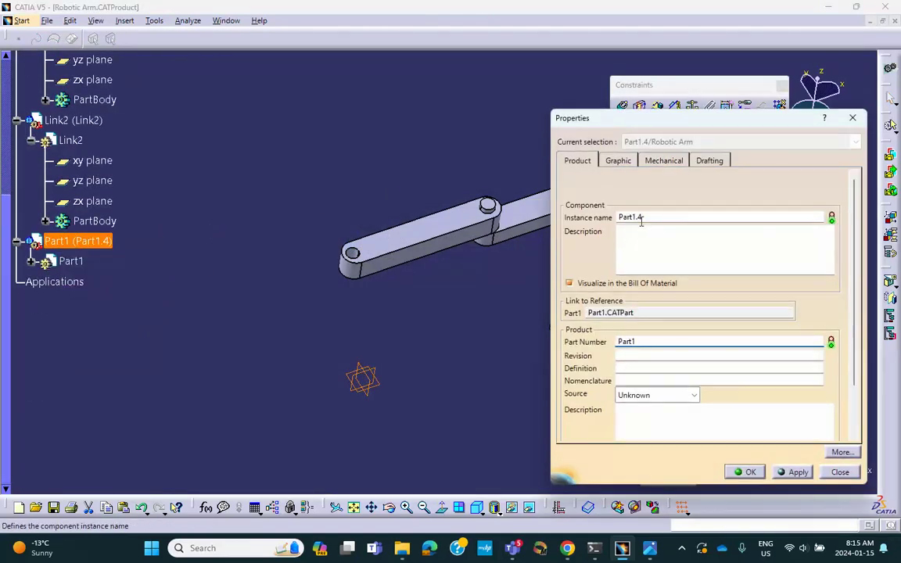
{"action": "type", "text": "Link3"}
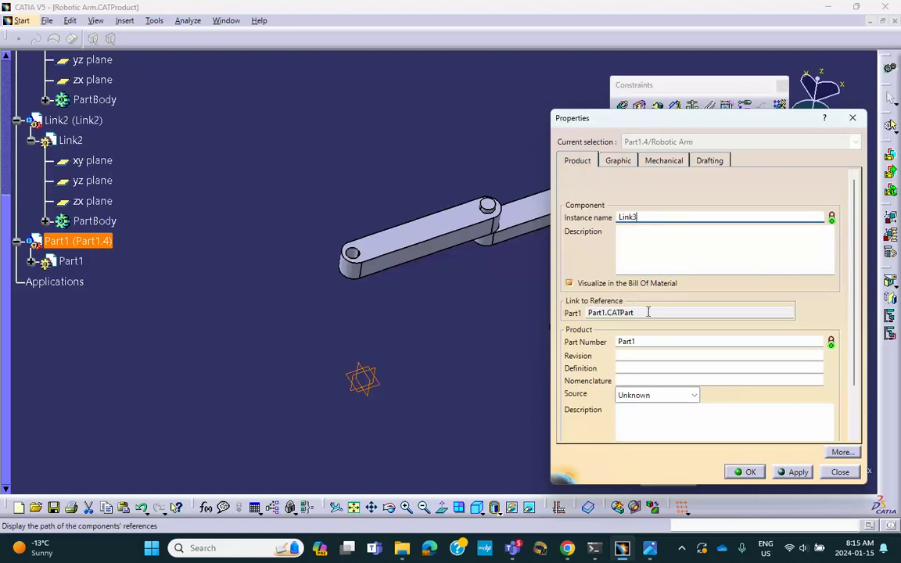
{"action": "double_click", "coordinate": [640, 341]}
{"action": "type", "text": "Link3"}
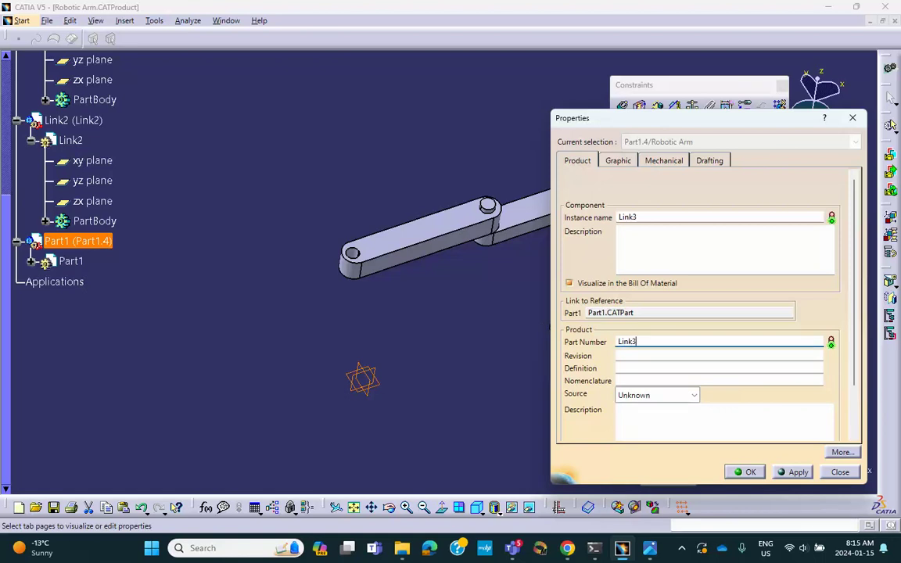
{"action": "left_click", "coordinate": [749, 472]}
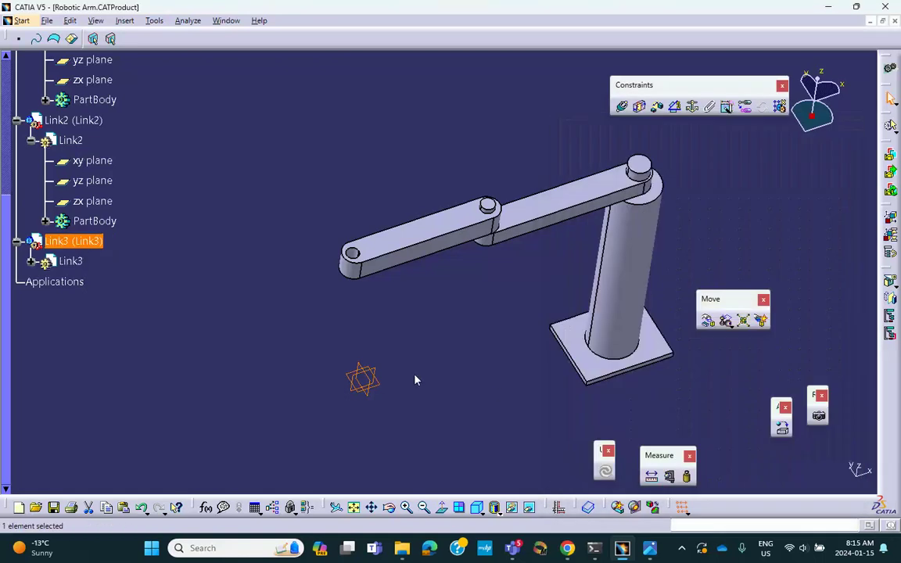
- Activate the Link3 part for editing and start a sketch on the top face of Link2
{"action": "left_click", "coordinate": [72, 261]}
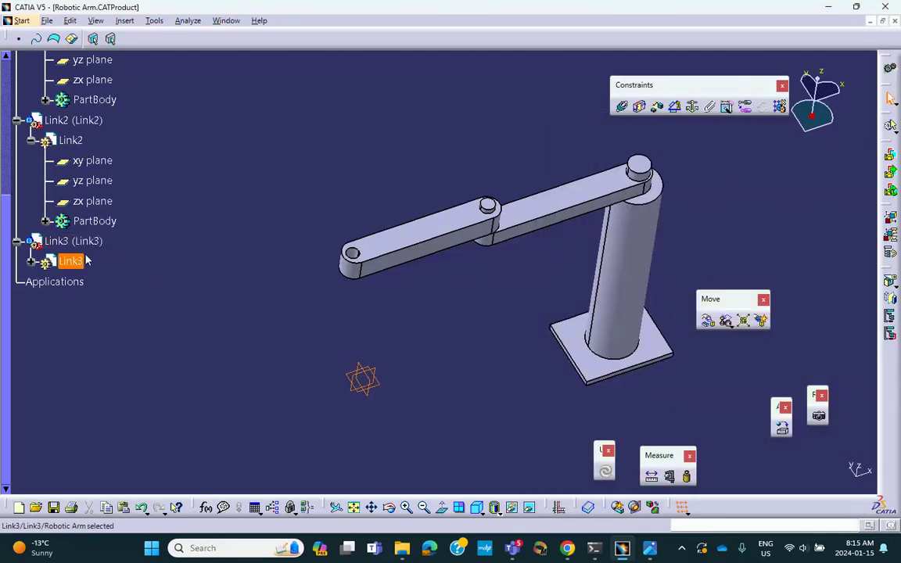
{"action": "double_click", "coordinate": [72, 262]}
{"action": "middle_click_drag", "start_coordinate": [275, 152], "coordinate": [379, 201]}
{"action": "left_click", "coordinate": [394, 211]}
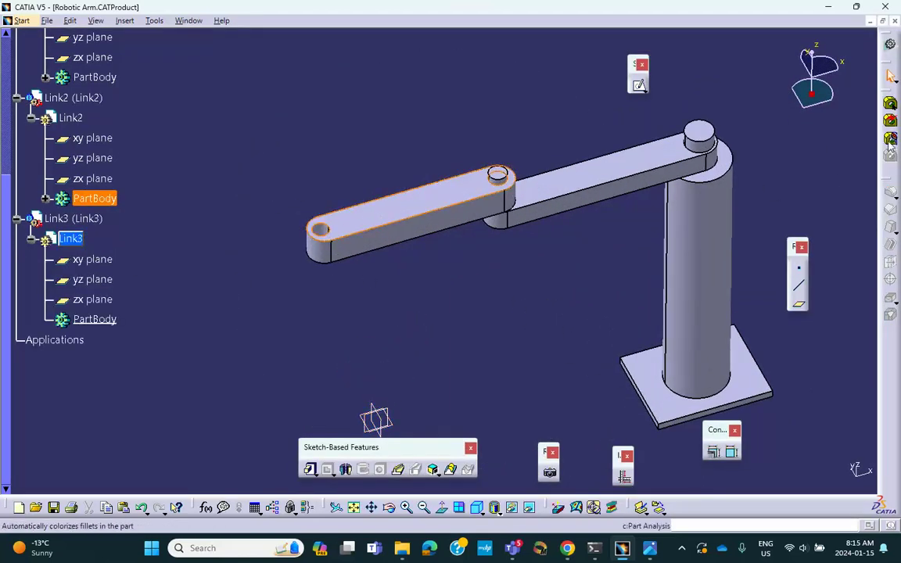
{"action": "left_click", "coordinate": [640, 86]}
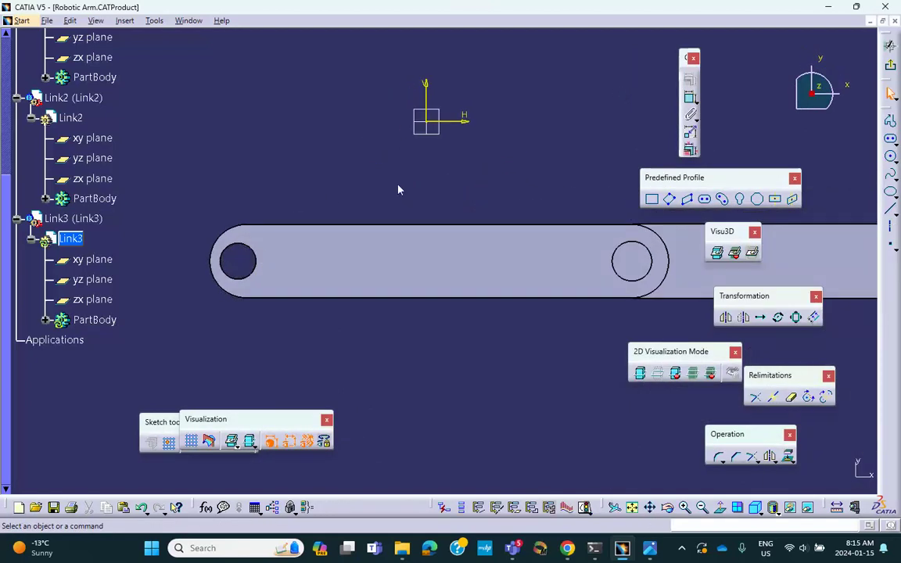
- Project the edge of Link2's free-end hole into the Link3 sketch and exit the sketch
{"action": "left_click", "coordinate": [788, 458]}
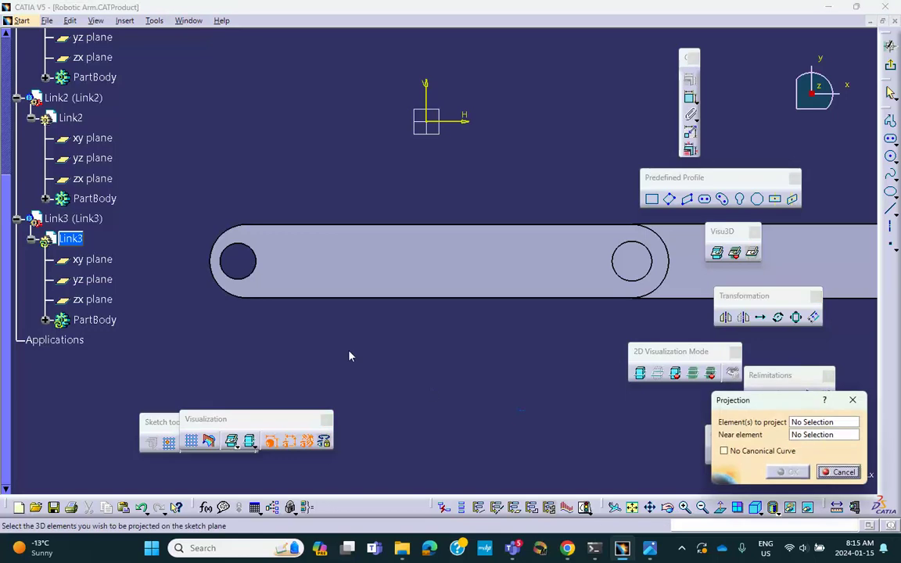
{"action": "left_click", "coordinate": [249, 276]}
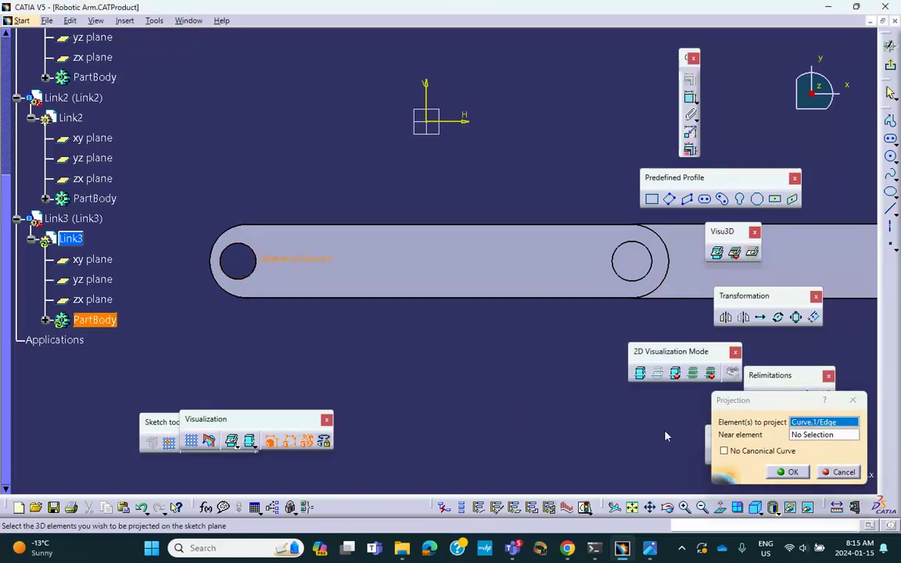
{"action": "left_click", "coordinate": [791, 472]}
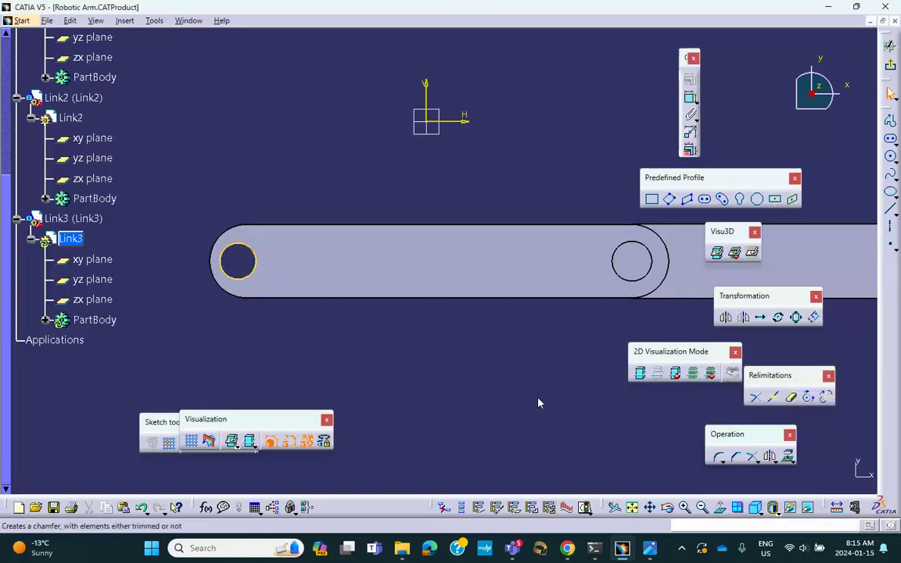
{"action": "left_click", "coordinate": [890, 45]}
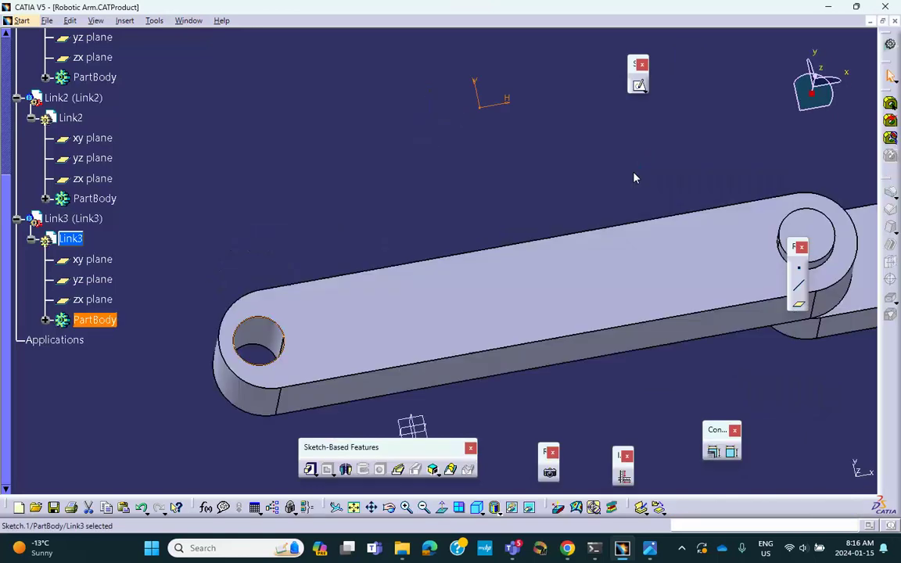
- Pad the projected circle 2 in with mirrored extent to form the Link3 rod through Link2's hole
{"action": "mouse_move", "coordinate": [531, 173]}
{"action": "middle_mouse_down"}
{"action": "mouse_move", "coordinate": [583, 197]}
{"action": "mouse_move", "coordinate": [571, 346]}
{"action": "mouse_move", "coordinate": [551, 306]}
{"action": "middle_mouse_up"}
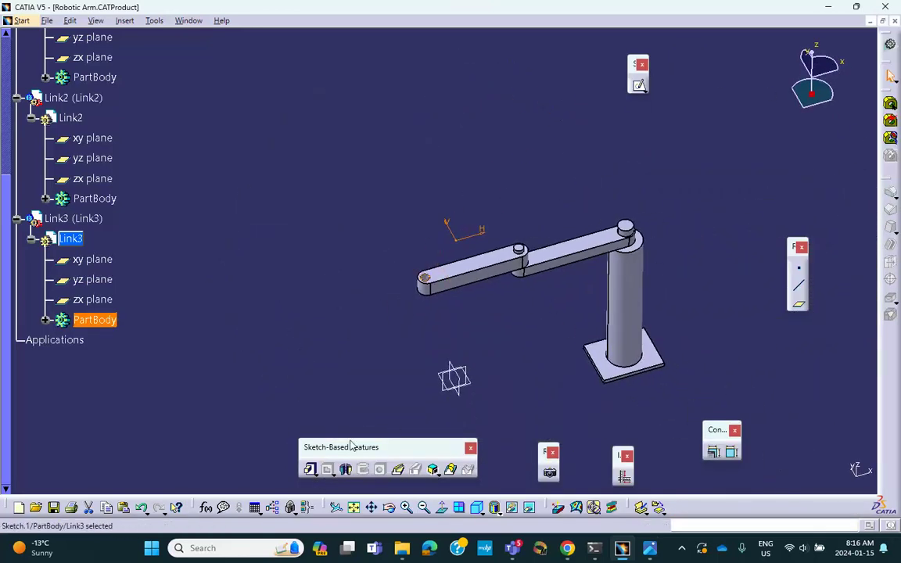
{"action": "left_click", "coordinate": [310, 469]}
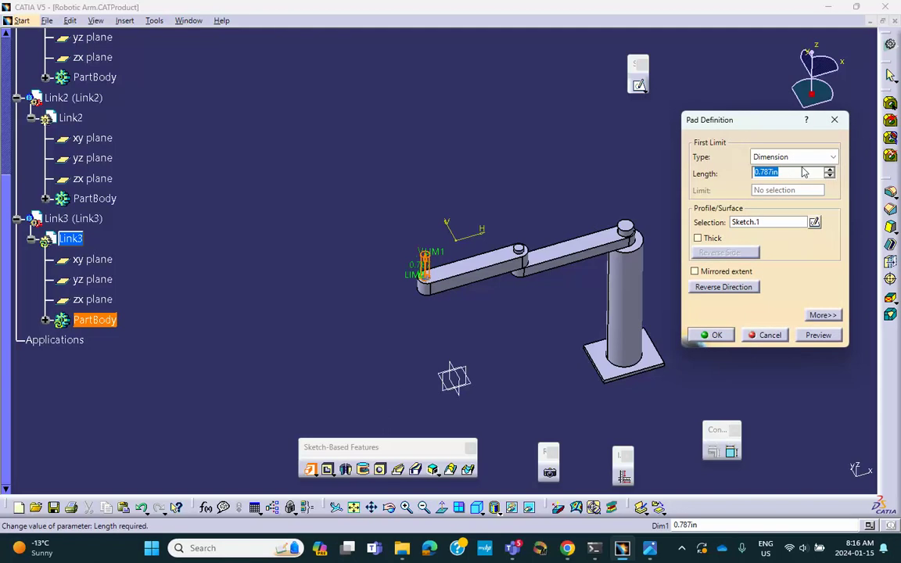
{"action": "left_click", "coordinate": [829, 169]}
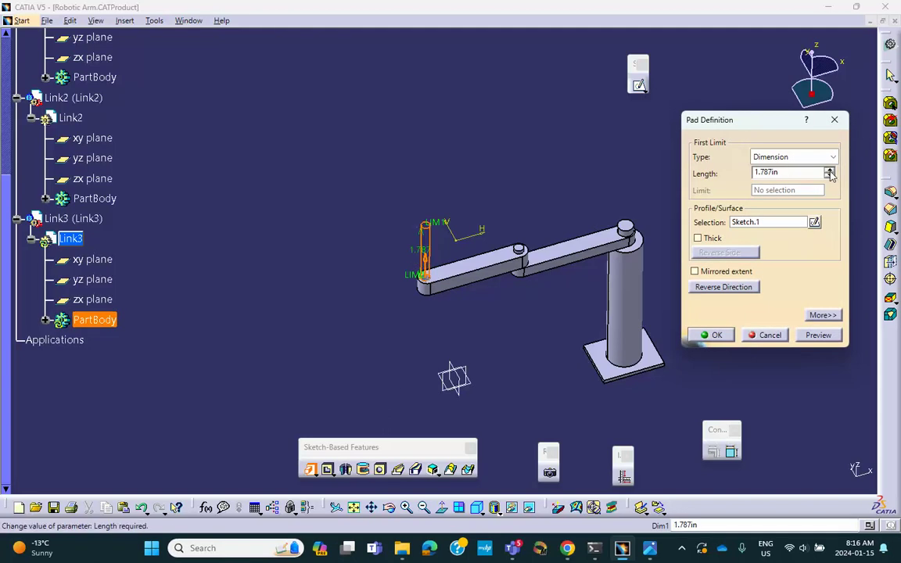
{"action": "left_click", "coordinate": [829, 169]}
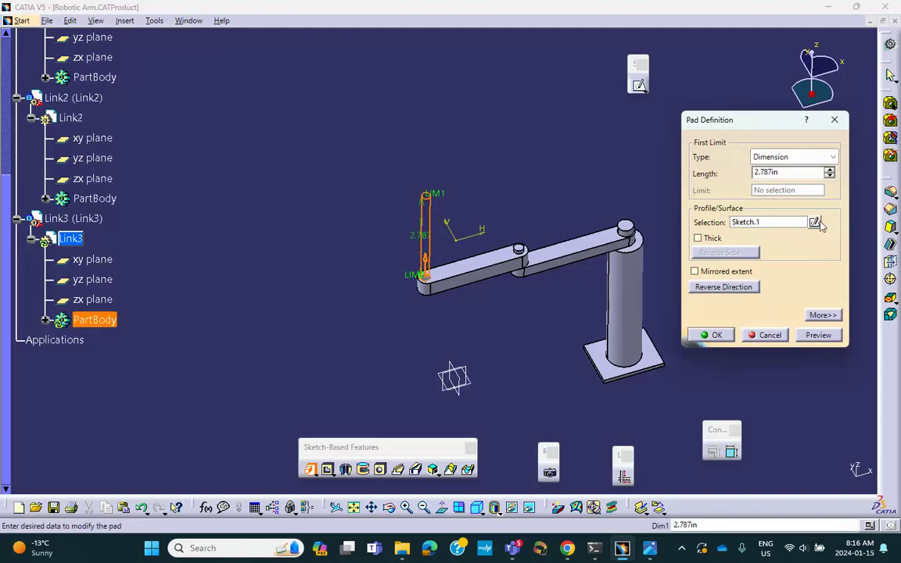
{"action": "left_click", "coordinate": [696, 272]}
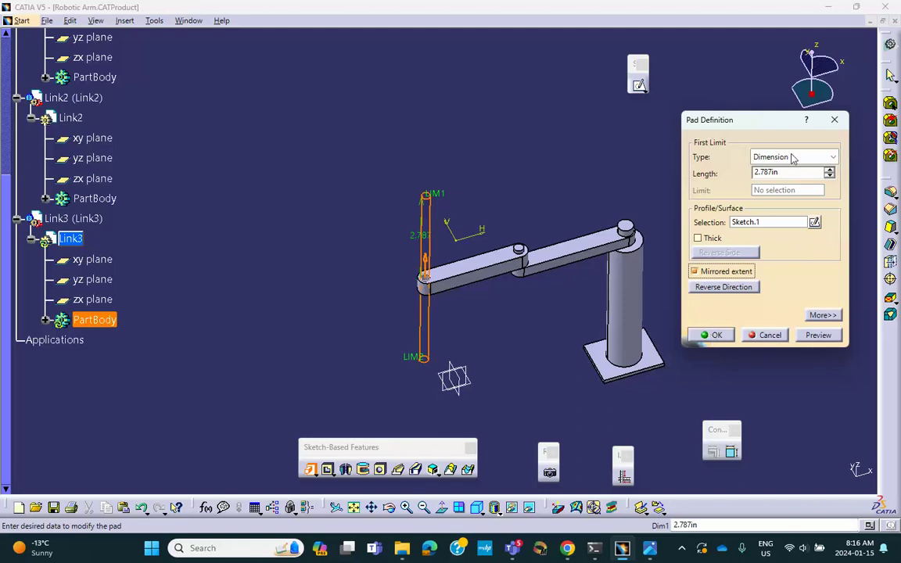
{"action": "left_click_drag", "start_coordinate": [785, 173], "coordinate": [639, 164]}
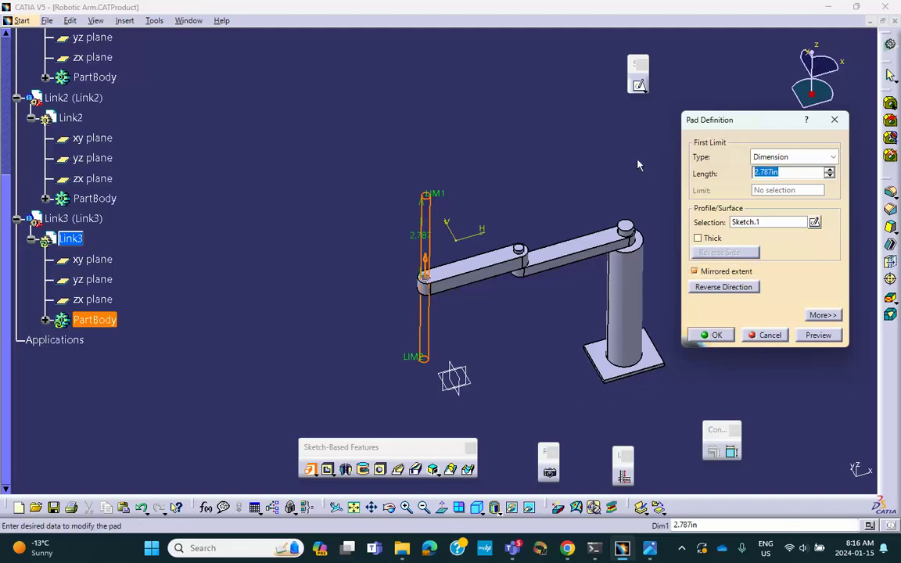
{"action": "type", "text": "2"}
{"action": "left_click", "coordinate": [715, 336]}
{"action": "middle_click_drag", "start_coordinate": [523, 321], "coordinate": [507, 115]}
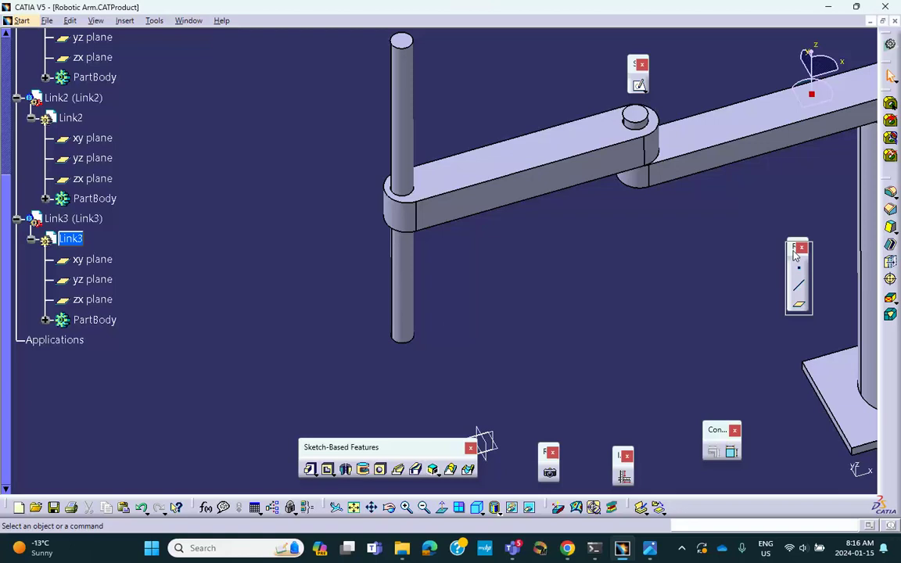
- Create a reference point at the centre of the circular edge at the lower end of the Link3 rod
{"action": "left_click_drag", "start_coordinate": [795, 253], "coordinate": [770, 268]}
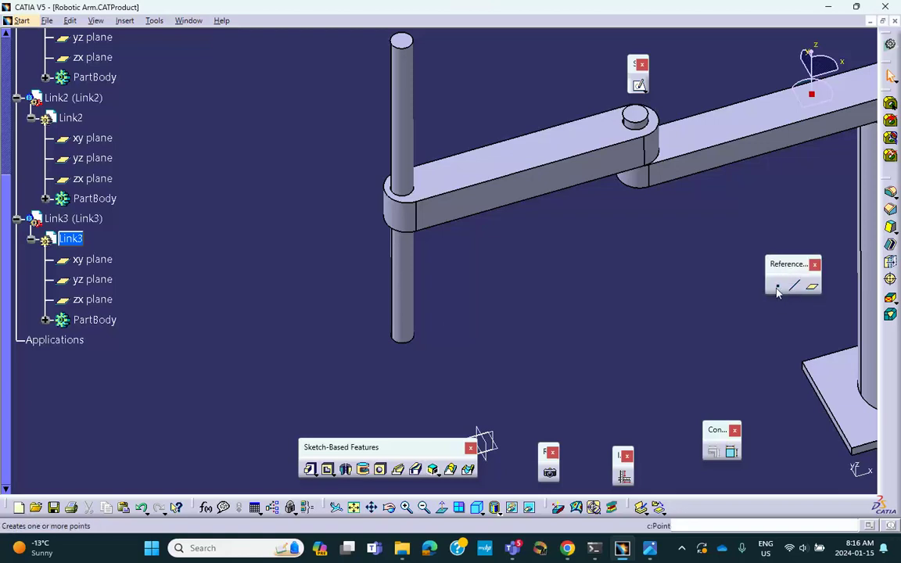
{"action": "left_click", "coordinate": [777, 287]}
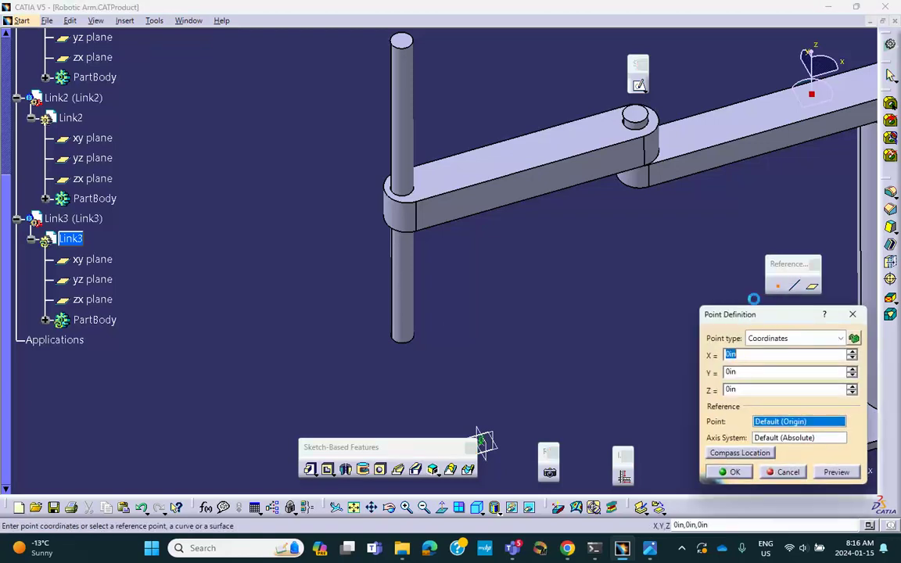
{"action": "left_click_drag", "start_coordinate": [773, 316], "coordinate": [723, 251]}
{"action": "left_click", "coordinate": [731, 274]}
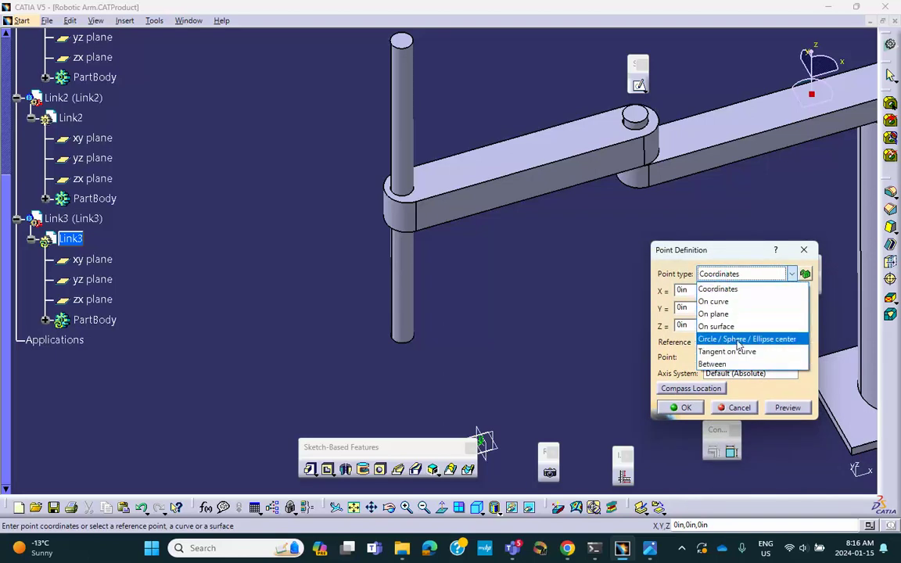
{"action": "left_click", "coordinate": [736, 339]}
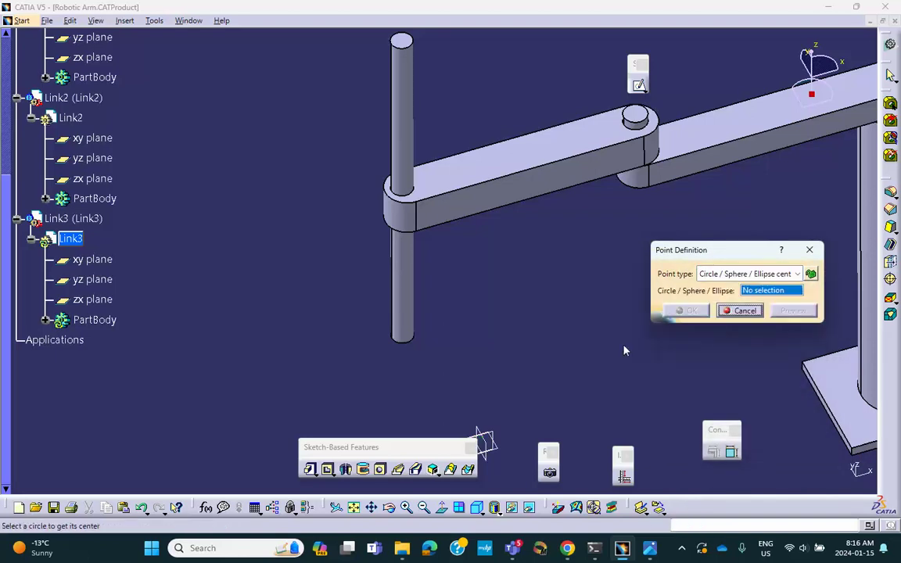
{"action": "left_click", "coordinate": [405, 342]}
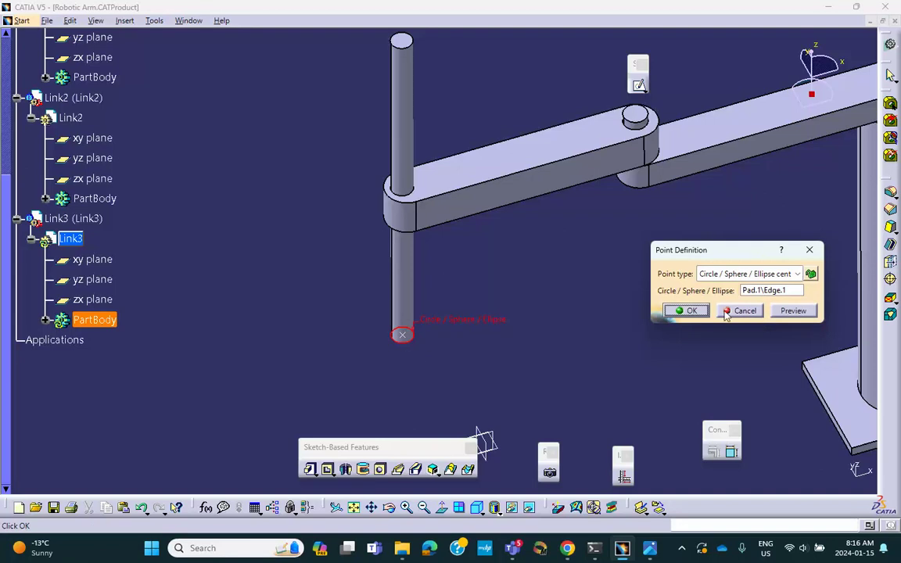
{"action": "left_click", "coordinate": [691, 312]}
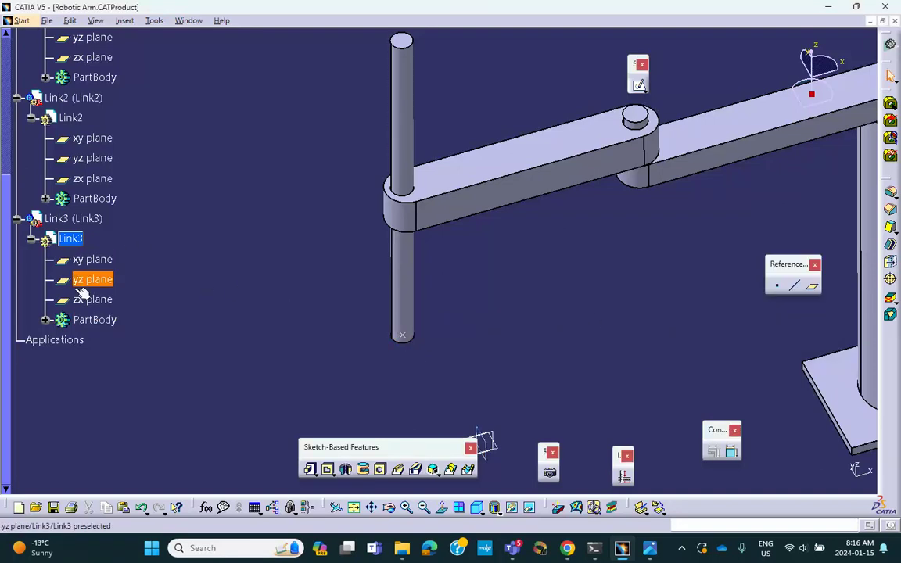
{"action": "left_click", "coordinate": [45, 319]}
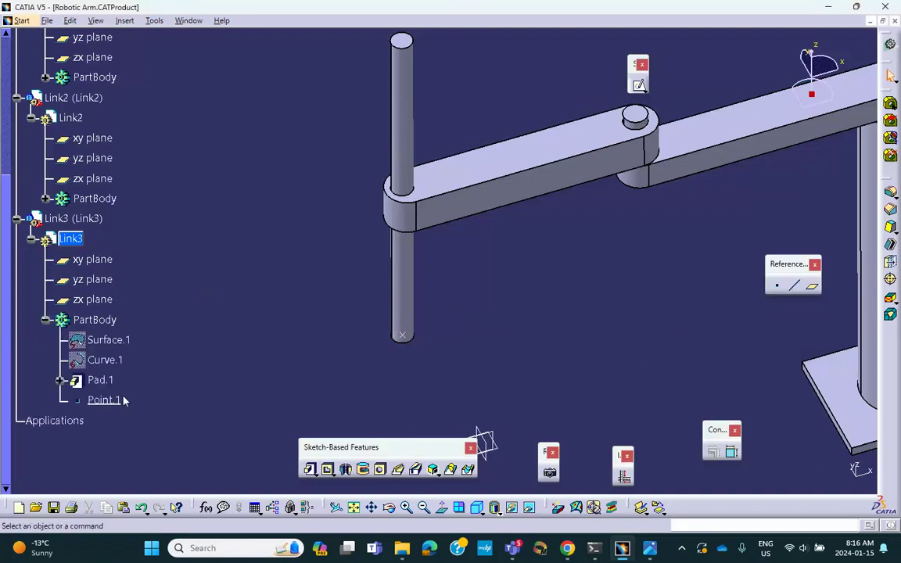
{"action": "scroll", "coordinate": [235, 133], "scroll_direction": "down", "scroll_amount": 1}
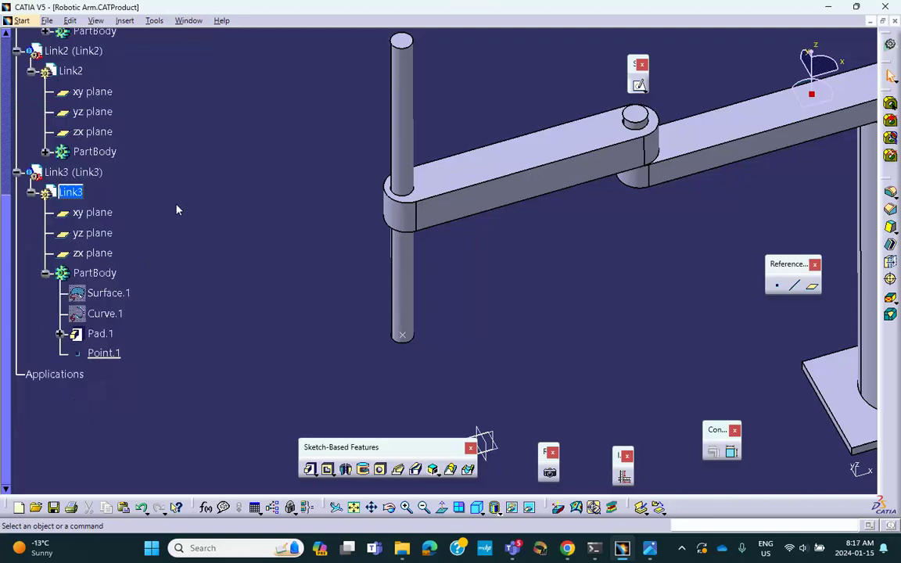
- Activate the top-level Robotic Arm product and save the assembly together with its parts
{"action": "scroll", "coordinate": [215, 173], "scroll_direction": "up", "scroll_amount": 3}
{"action": "scroll", "coordinate": [106, 135], "scroll_direction": "up", "scroll_amount": 3}
{"action": "double_click", "coordinate": [63, 111]}
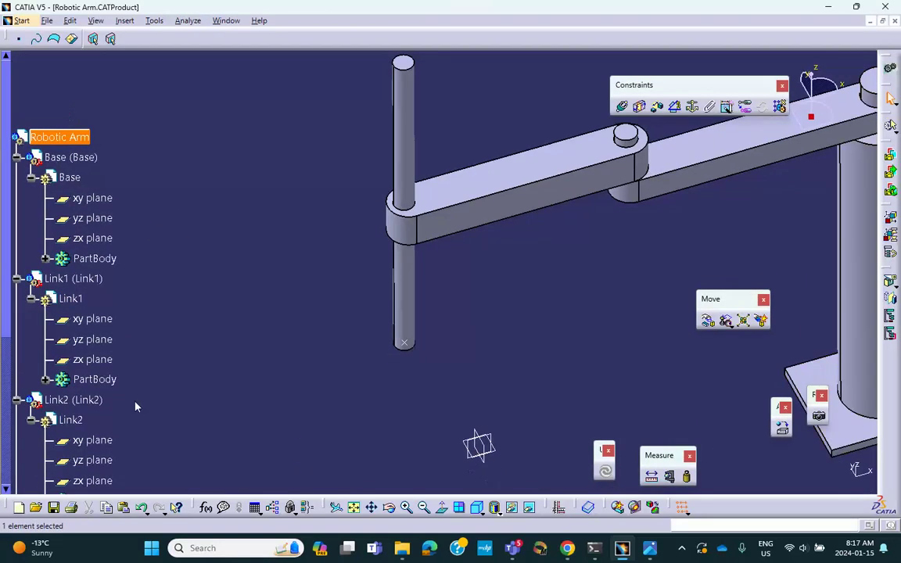
{"action": "left_click", "coordinate": [54, 507]}
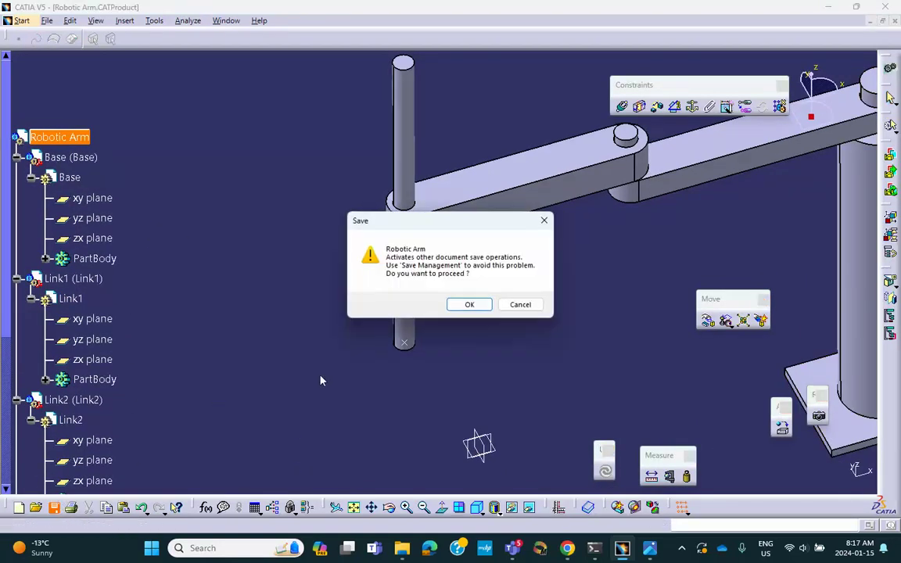
{"action": "left_click", "coordinate": [467, 305]}
- Insert a new part into the Robotic Arm product, using the assembly origin as its origin point
{"action": "middle_click_drag", "start_coordinate": [329, 299], "coordinate": [387, 338]}
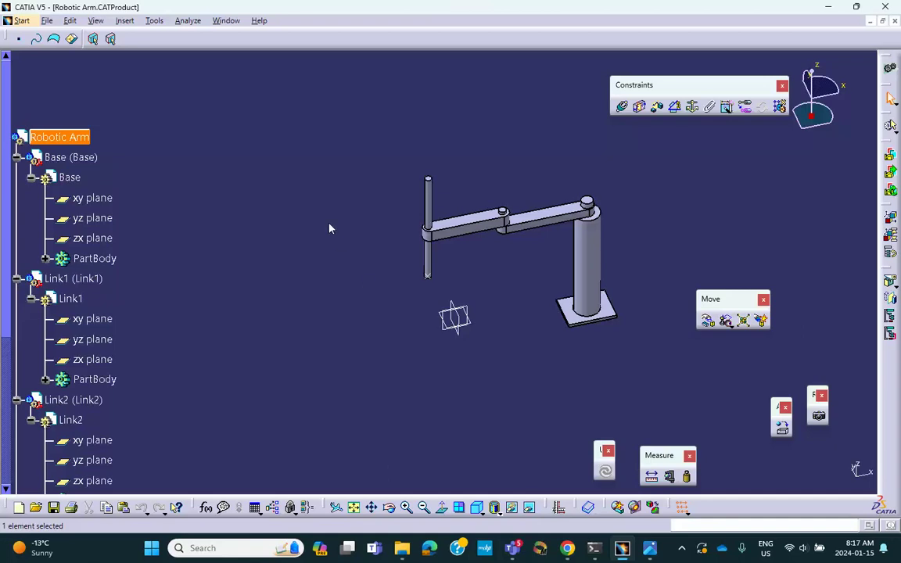
{"action": "left_click", "coordinate": [123, 21]}
{"action": "left_click", "coordinate": [142, 254]}
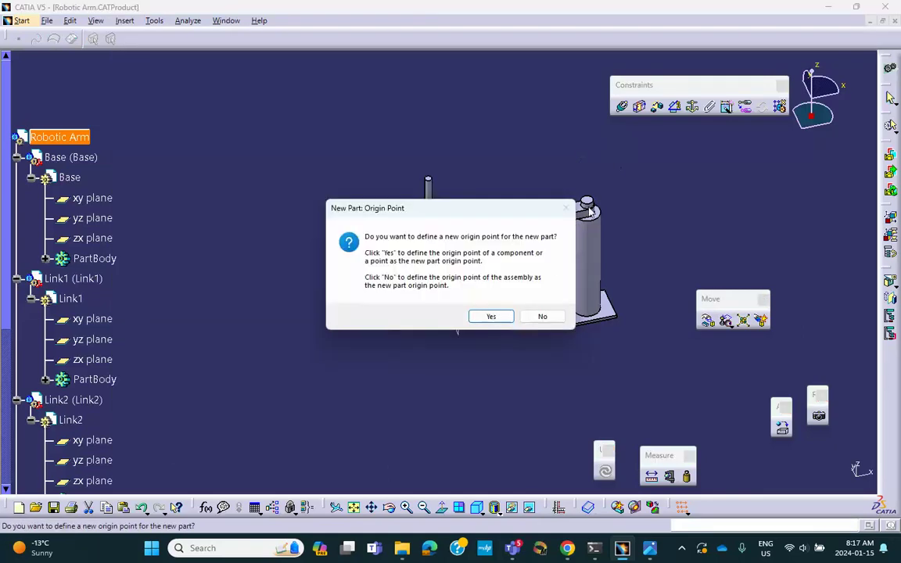
{"action": "left_click", "coordinate": [544, 316]}
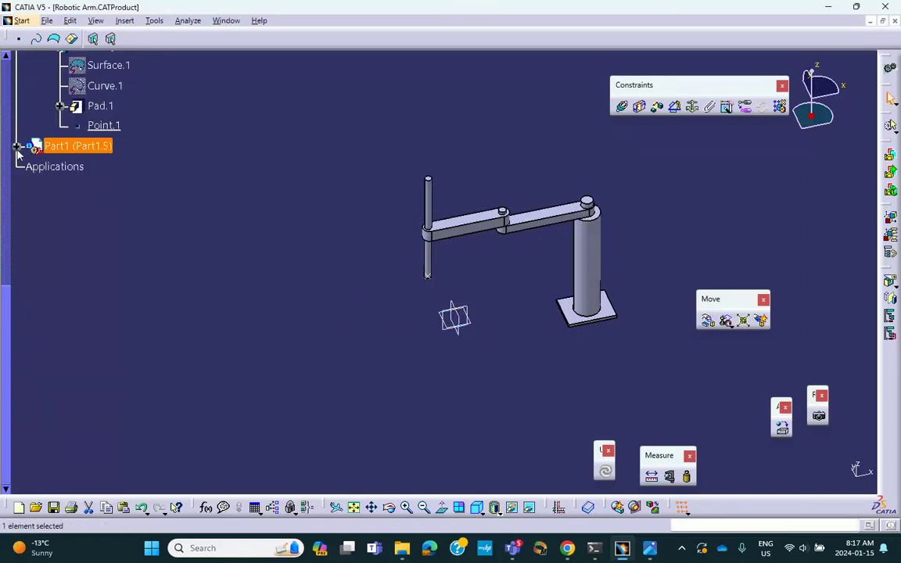
{"action": "left_click", "coordinate": [16, 147]}
- Set both the instance name and the part number of the new part to path
{"action": "right_click", "coordinate": [92, 145]}
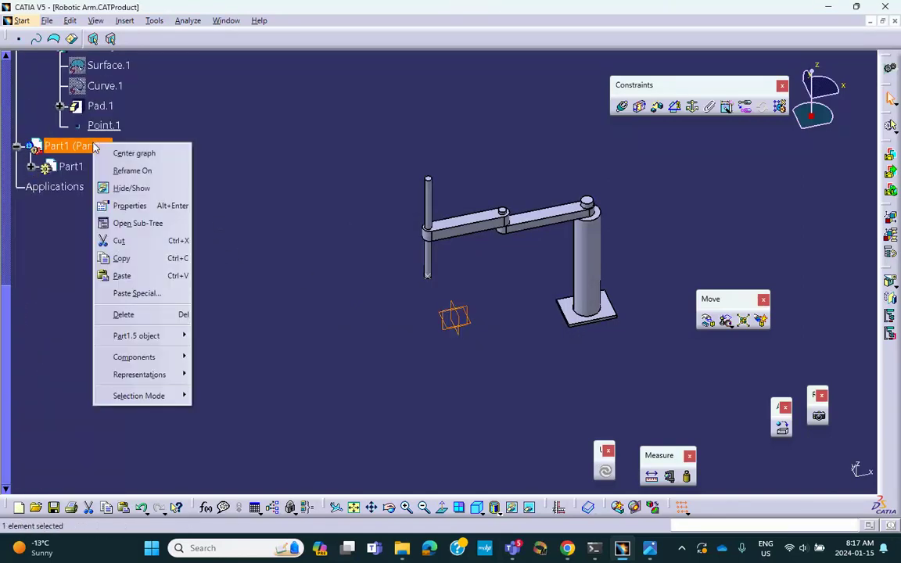
{"action": "left_click", "coordinate": [125, 205]}
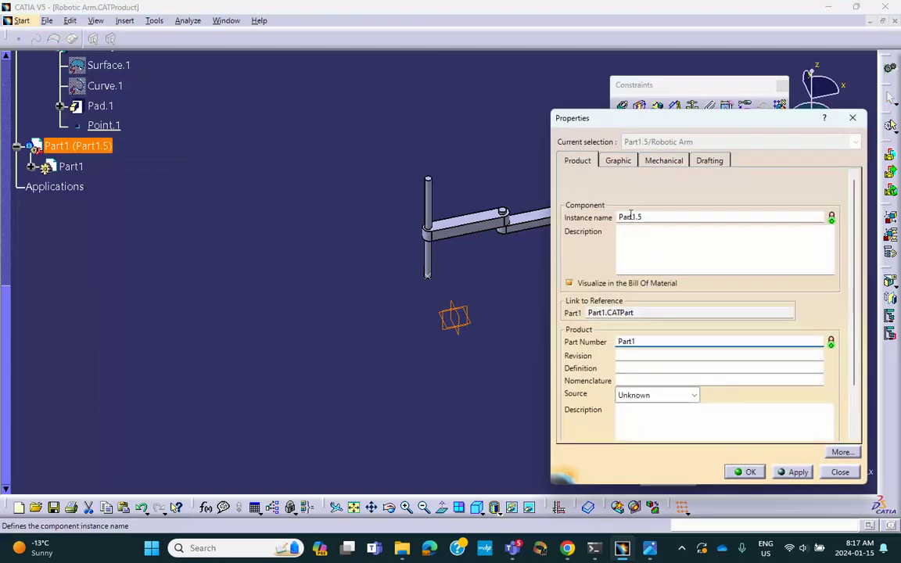
{"action": "left_click_drag", "start_coordinate": [646, 220], "coordinate": [531, 218]}
{"action": "type", "text": "P"}
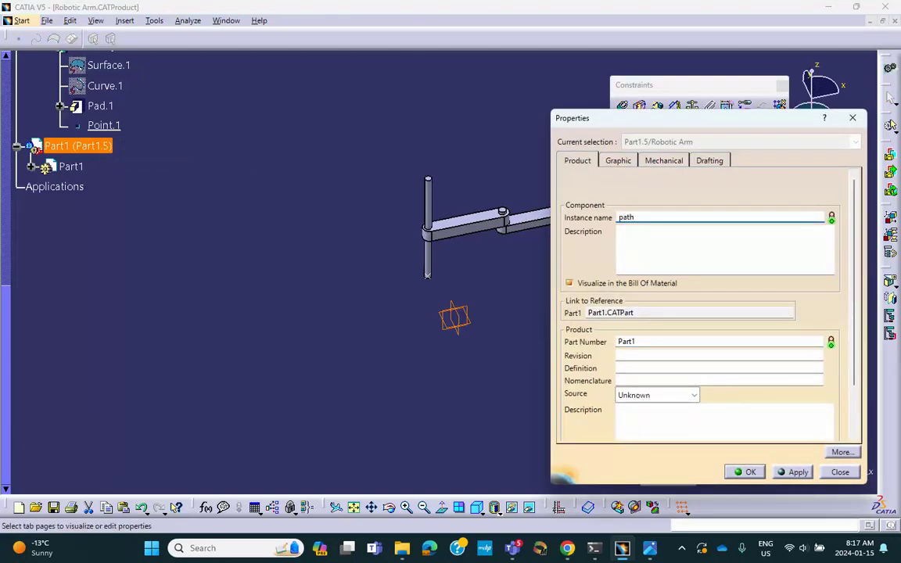
{"action": "left_click_drag", "start_coordinate": [645, 341], "coordinate": [611, 345]}
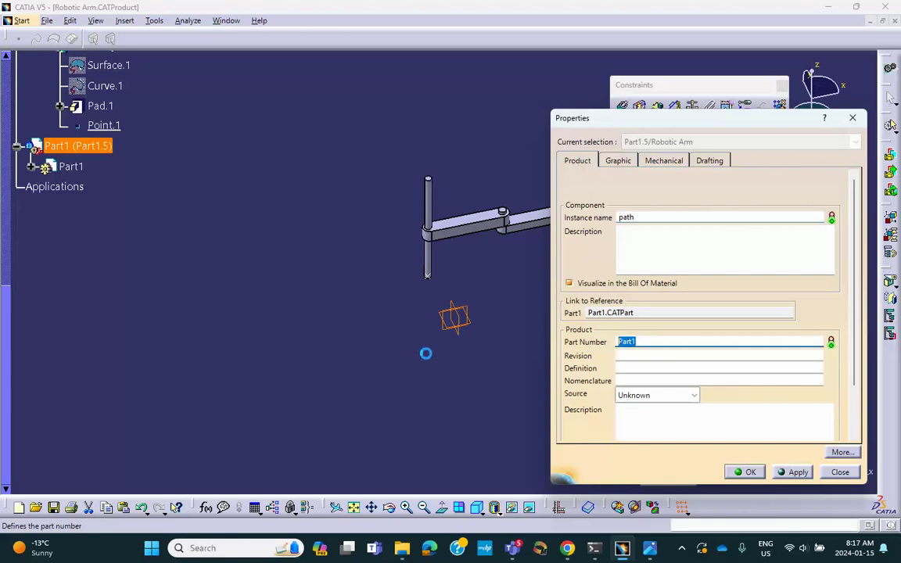
{"action": "type", "text": "P"}
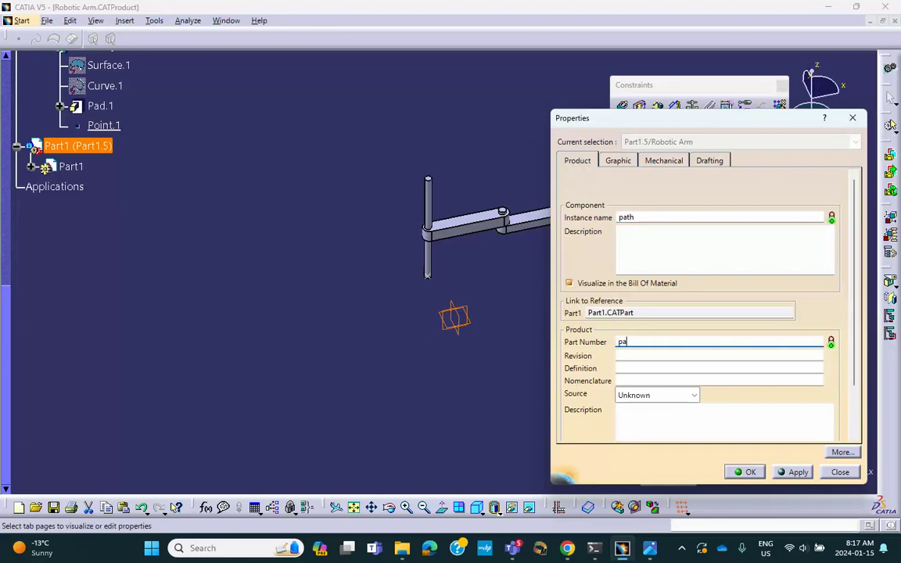
{"action": "left_click", "coordinate": [744, 472]}
{"action": "left_click", "coordinate": [366, 343]}
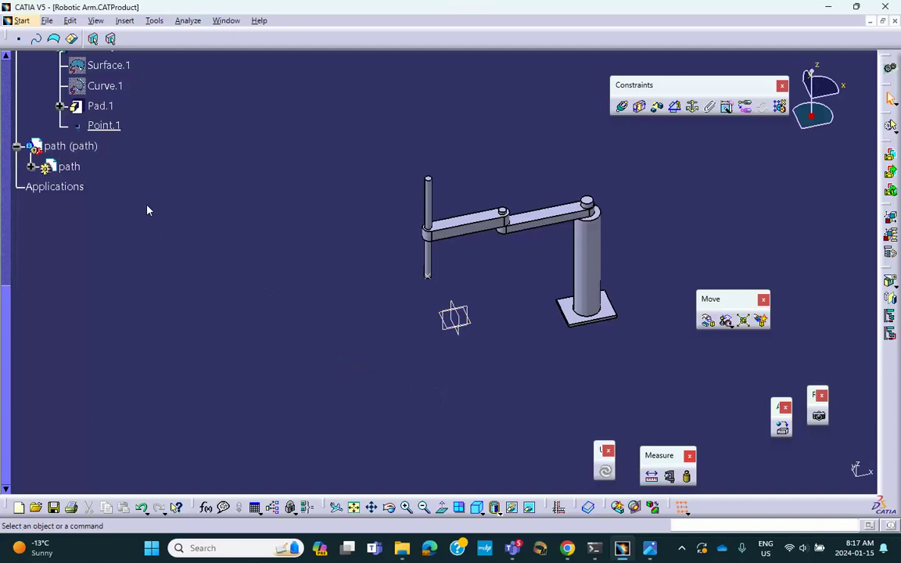
- Activate the path part for editing and consult the reference image for the path's shape and location
{"action": "double_click", "coordinate": [70, 168]}
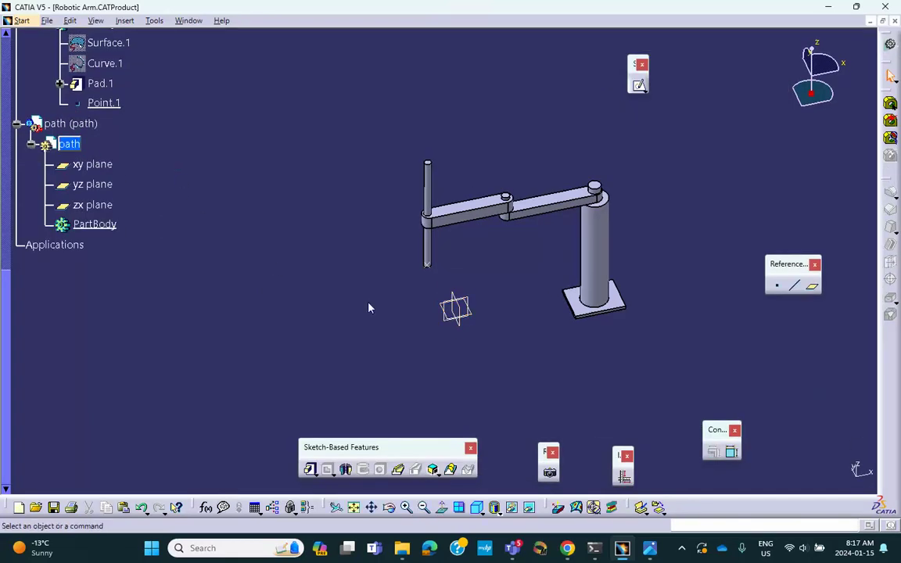
{"action": "middle_click_drag", "start_coordinate": [480, 321], "coordinate": [413, 257]}
{"action": "left_click", "coordinate": [594, 540]}
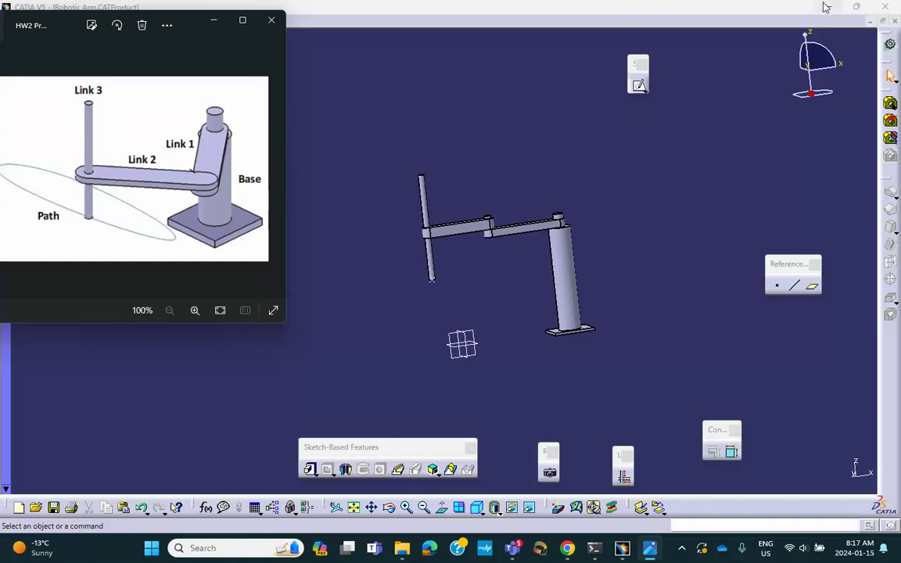
{"action": "left_click", "coordinate": [215, 21]}
- Begin an Angle/Normal to plane reference plane with the base plate's upper edge on the Link3 side as rotation axis
{"action": "middle_click_drag", "start_coordinate": [698, 206], "coordinate": [403, 213]}
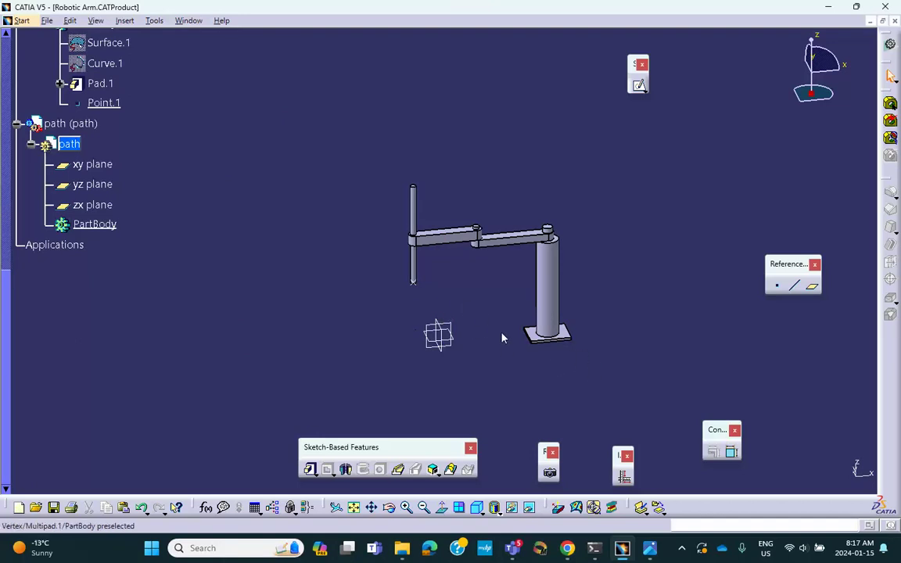
{"action": "middle_click_drag", "start_coordinate": [462, 308], "coordinate": [441, 231]}
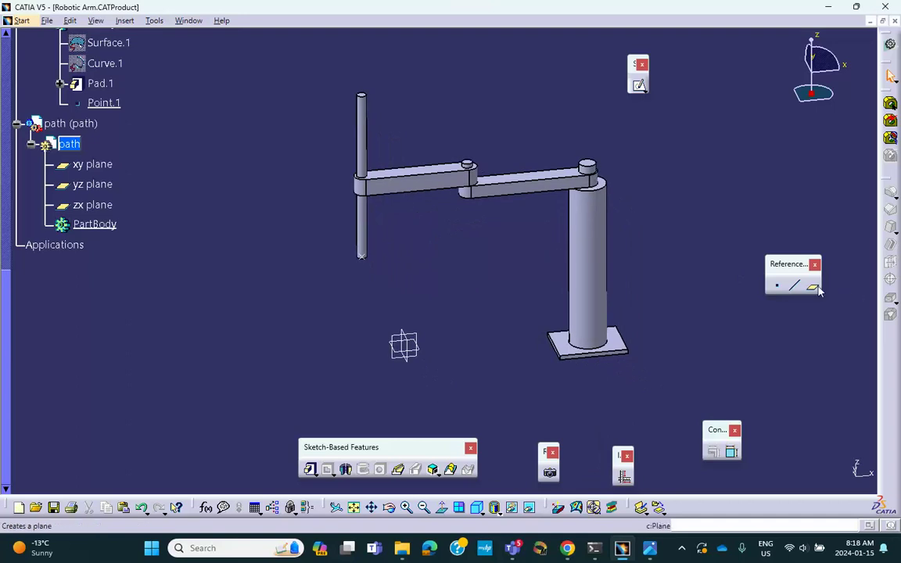
{"action": "left_click", "coordinate": [811, 286]}
{"action": "left_click_drag", "start_coordinate": [794, 367], "coordinate": [739, 144]}
{"action": "left_click", "coordinate": [719, 166]}
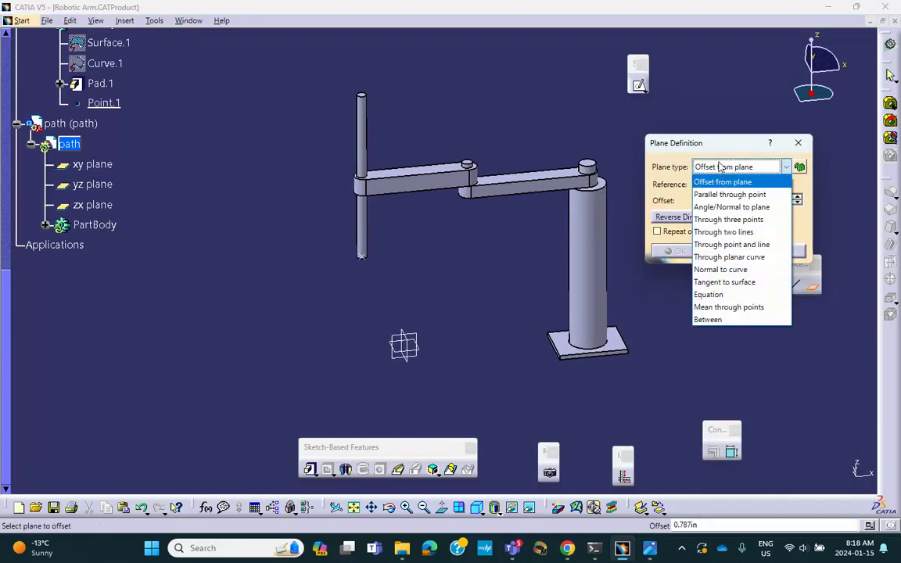
{"action": "left_click", "coordinate": [711, 207]}
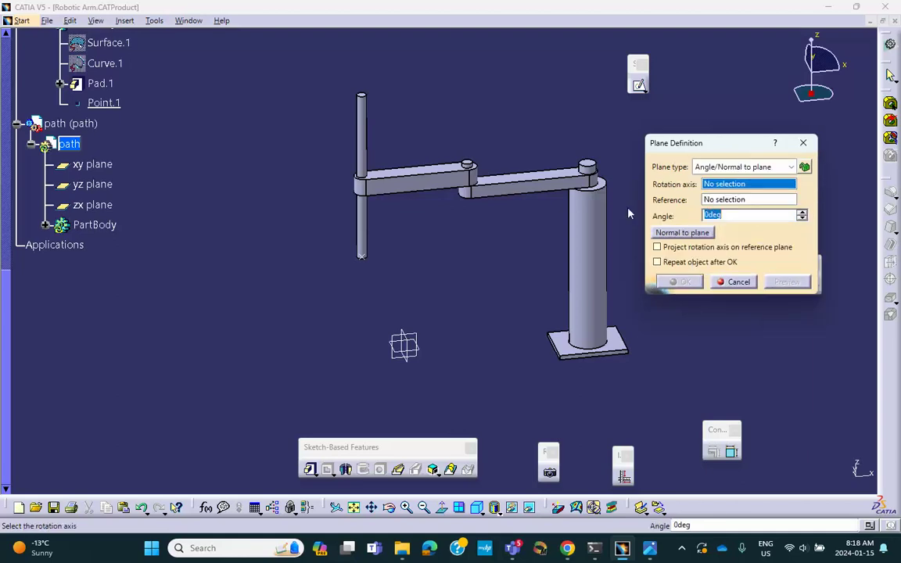
{"action": "middle_click_drag", "start_coordinate": [506, 257], "coordinate": [445, 203]}
{"action": "middle_click_drag", "start_coordinate": [500, 251], "coordinate": [408, 150]}
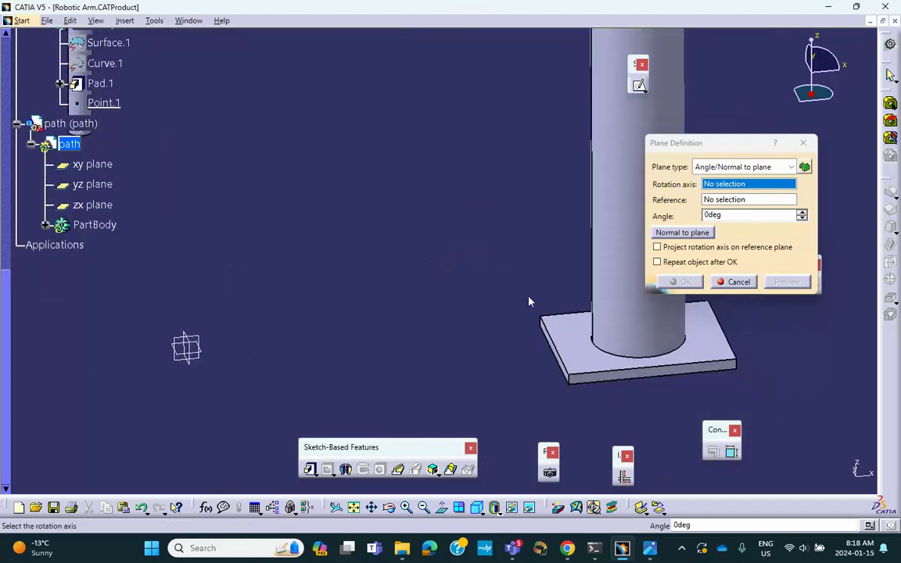
{"action": "left_click", "coordinate": [555, 349]}
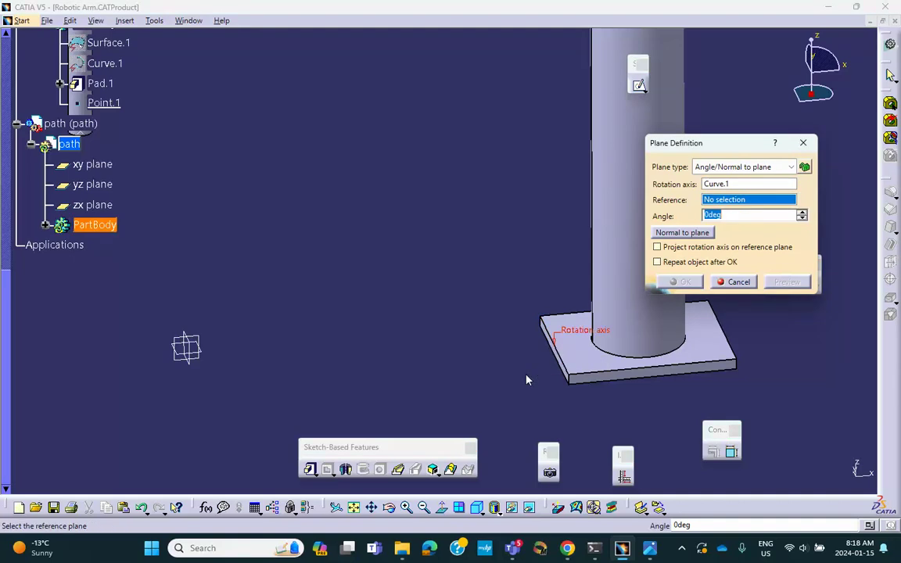
- Take the base plate's side face below that edge as the plane's reference, set the angle to 53 deg and create the plane
{"action": "middle_click_drag", "start_coordinate": [516, 281], "coordinate": [632, 122]}
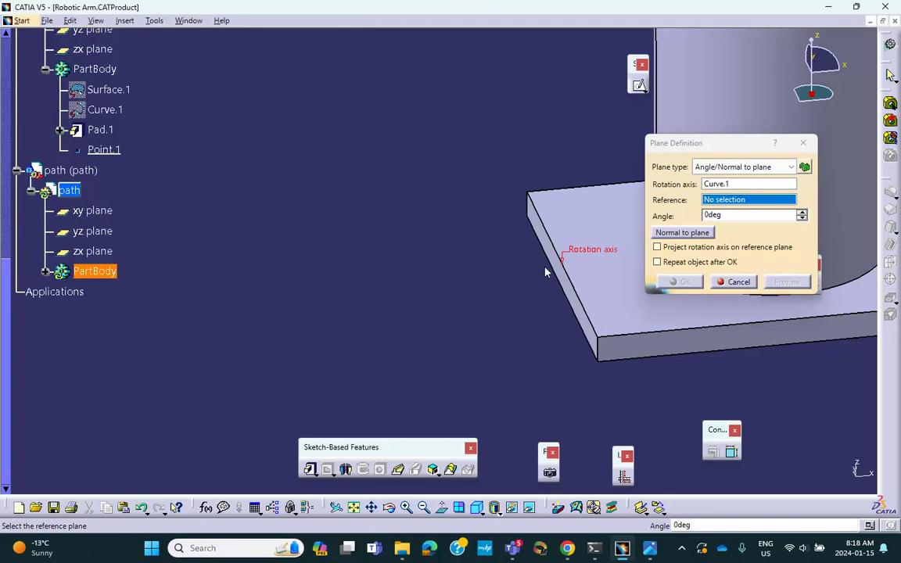
{"action": "left_click", "coordinate": [573, 247]}
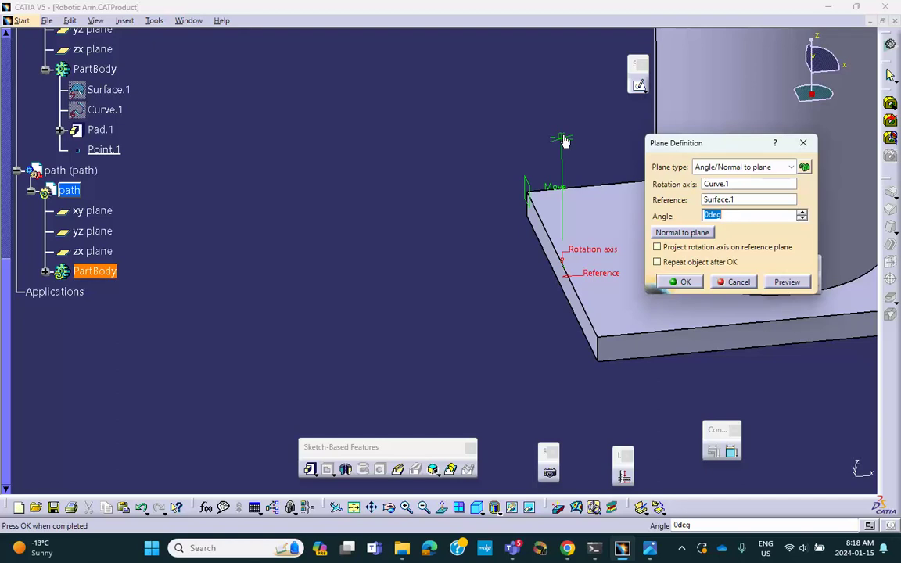
{"action": "left_click", "coordinate": [802, 211]}
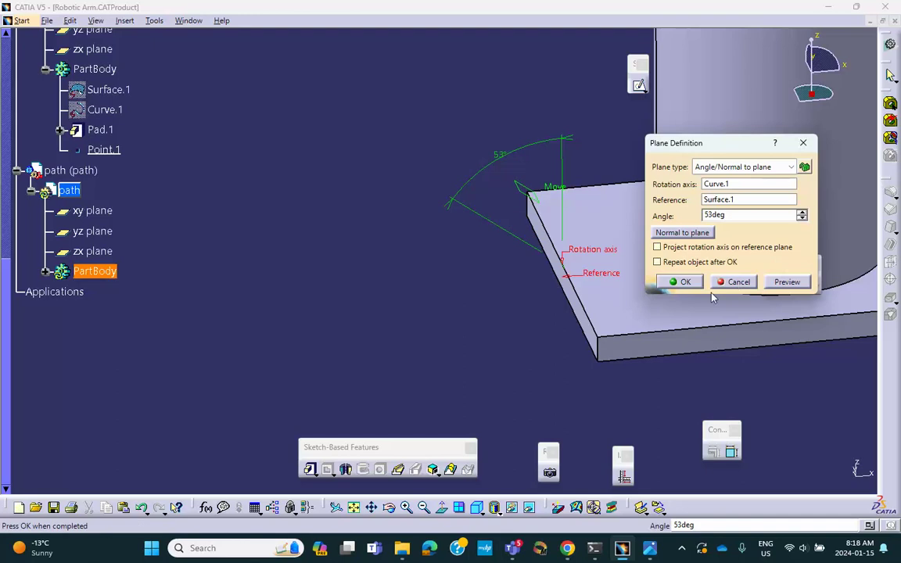
{"action": "left_click", "coordinate": [679, 282]}
- Start a sketch on the new inclined plane in the path part
{"action": "middle_click_drag", "start_coordinate": [534, 186], "coordinate": [437, 241]}
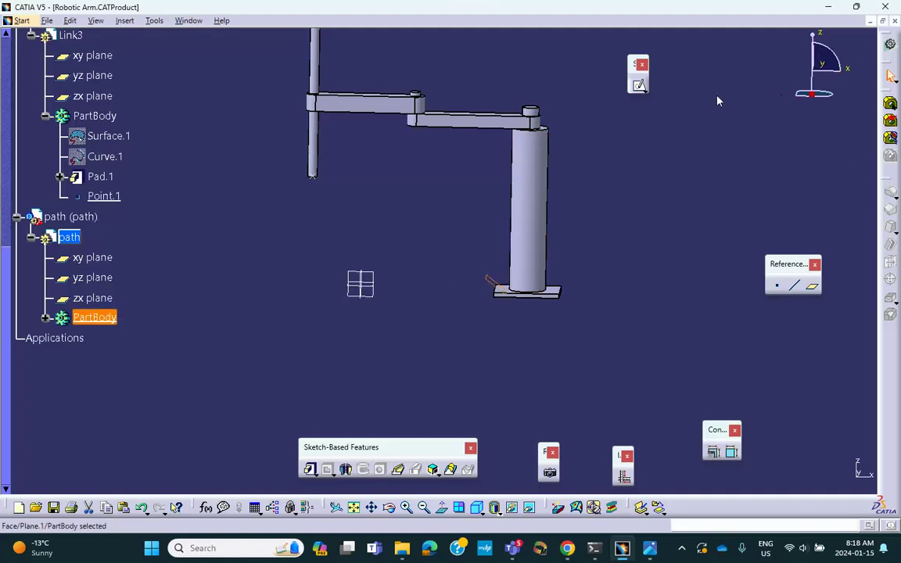
{"action": "left_click", "coordinate": [639, 84]}
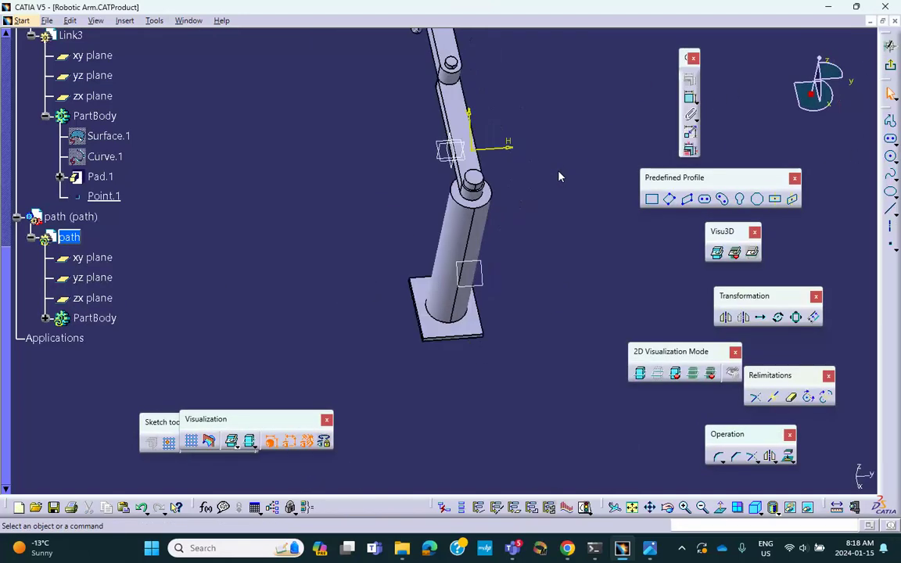
{"action": "mouse_move", "coordinate": [531, 192]}
{"action": "middle_mouse_down"}
{"action": "mouse_move", "coordinate": [502, 205]}
{"action": "mouse_move", "coordinate": [484, 284]}
{"action": "middle_mouse_up"}
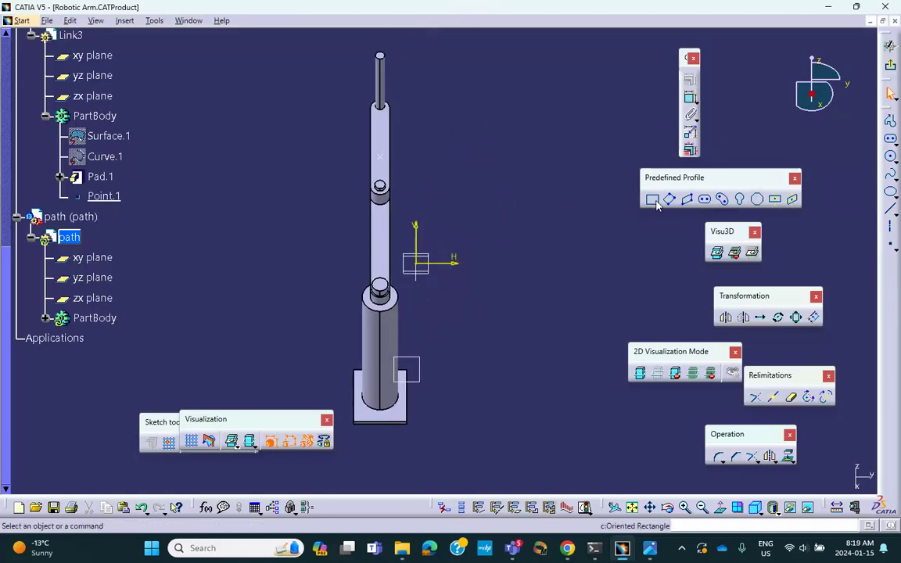
- Sketch a large tilted ellipse crossing both links, with its centre beyond the sketch origin on the negative H side, and exit the sketch
{"action": "left_click", "coordinate": [890, 191]}
{"action": "left_click_drag", "start_coordinate": [885, 119], "coordinate": [501, 142]}
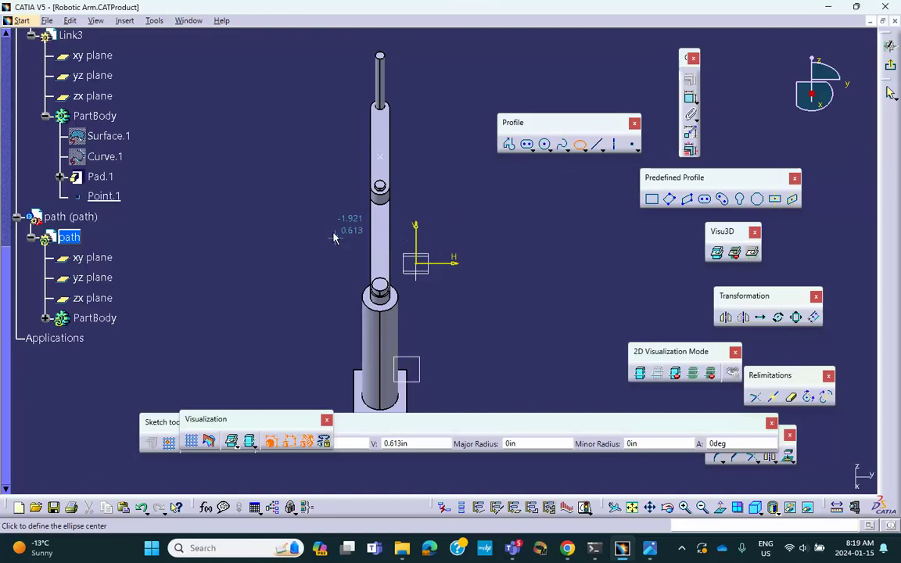
{"action": "left_click", "coordinate": [340, 188]}
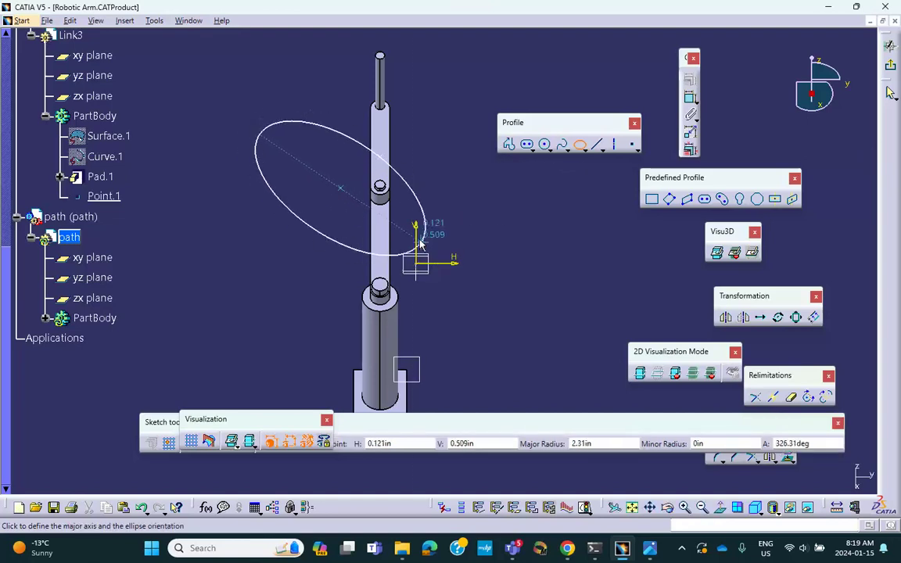
{"action": "left_click", "coordinate": [459, 286]}
{"action": "left_click", "coordinate": [459, 218]}
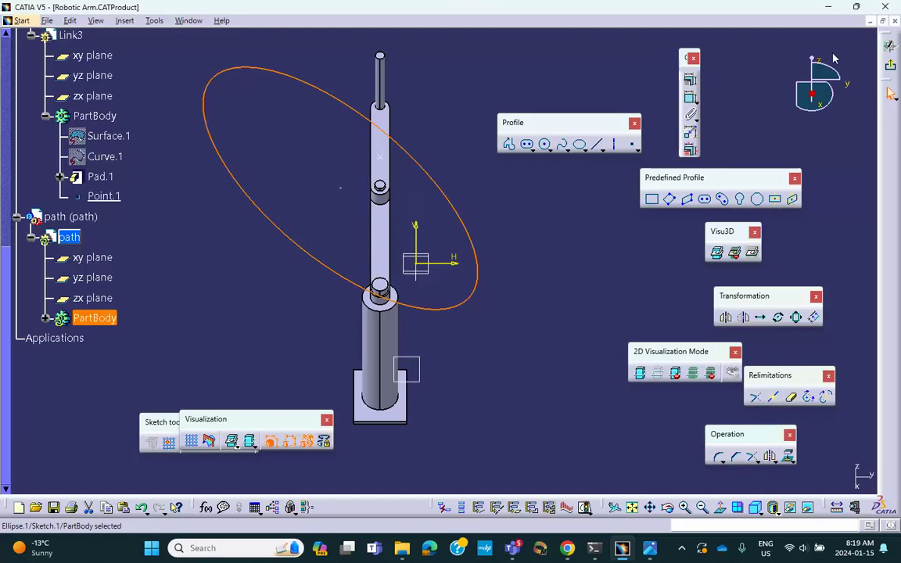
{"action": "left_click", "coordinate": [892, 71]}
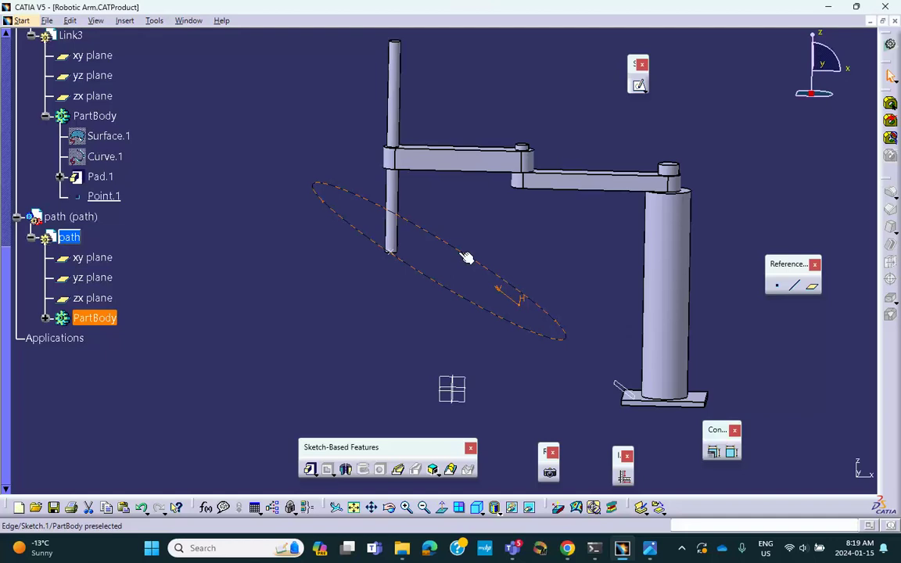
- Reopen the path sketch and reposition the ellipse by its centre point until it lies close to the sketch origin, exiting the sketch after each adjustment
{"action": "left_click", "coordinate": [391, 210]}
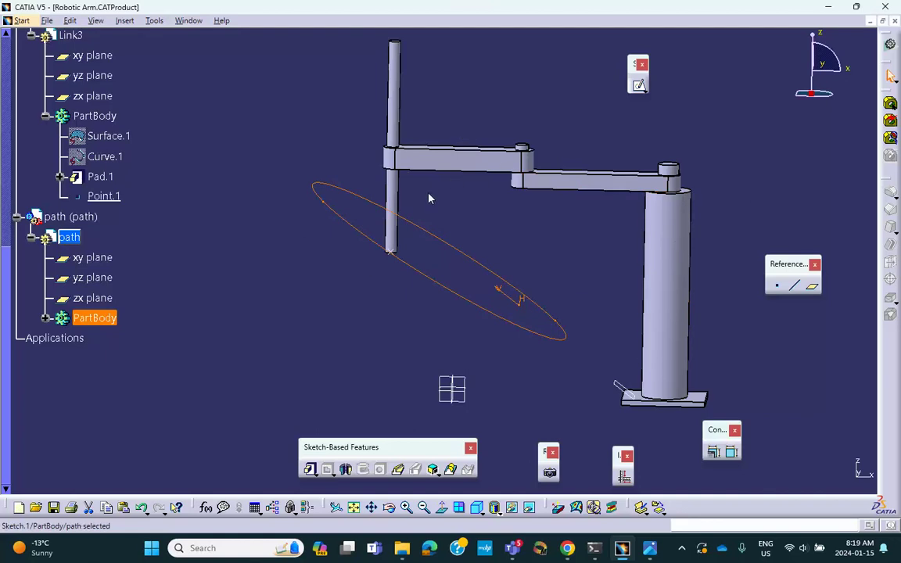
{"action": "double_click", "coordinate": [483, 262]}
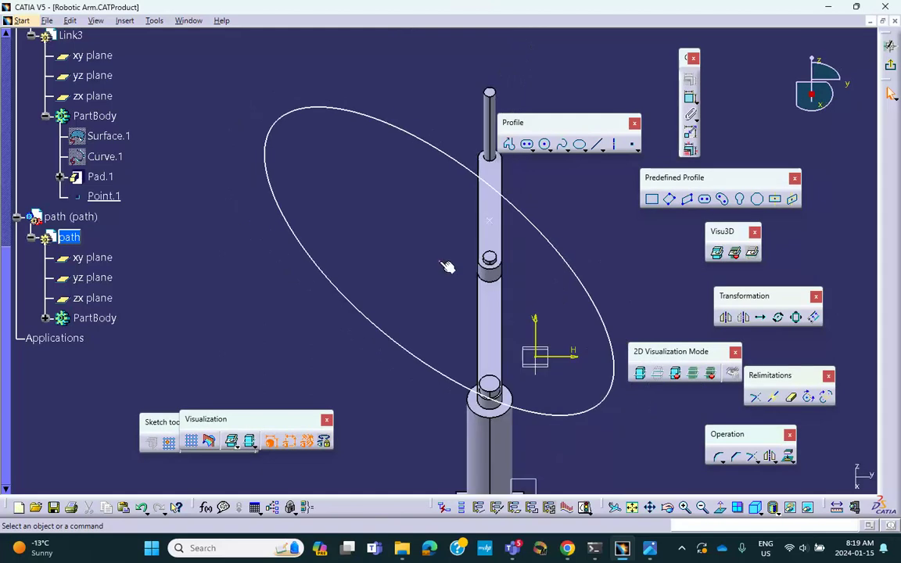
{"action": "mouse_move", "coordinate": [439, 261]}
{"action": "left_mouse_down"}
{"action": "mouse_move", "coordinate": [483, 383]}
{"action": "mouse_move", "coordinate": [483, 371]}
{"action": "left_mouse_up"}
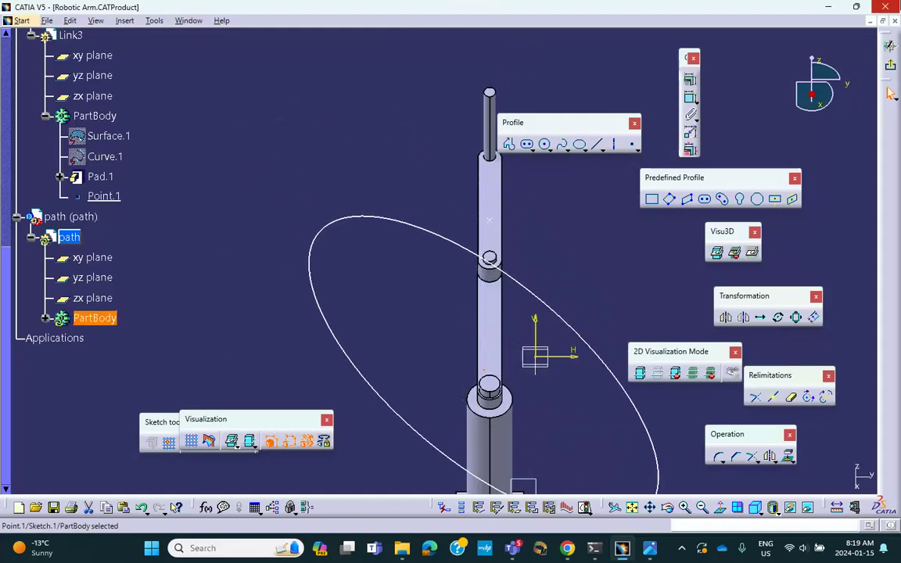
{"action": "left_click", "coordinate": [895, 72]}
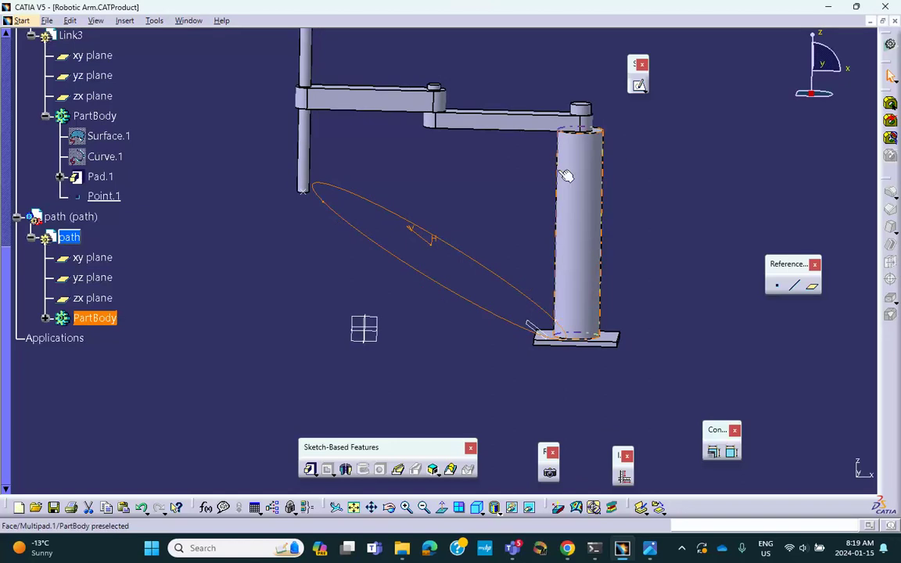
{"action": "mouse_move", "coordinate": [509, 265]}
{"action": "middle_mouse_down"}
{"action": "mouse_move", "coordinate": [497, 307]}
{"action": "mouse_move", "coordinate": [443, 395]}
{"action": "mouse_move", "coordinate": [530, 313]}
{"action": "middle_mouse_up"}
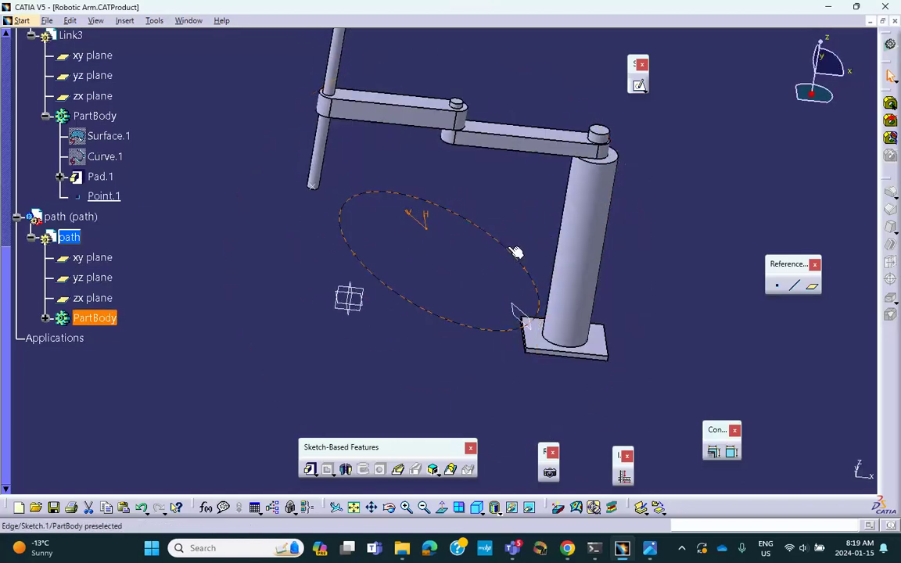
{"action": "double_click", "coordinate": [512, 249]}
{"action": "left_click_drag", "start_coordinate": [439, 261], "coordinate": [501, 254]}
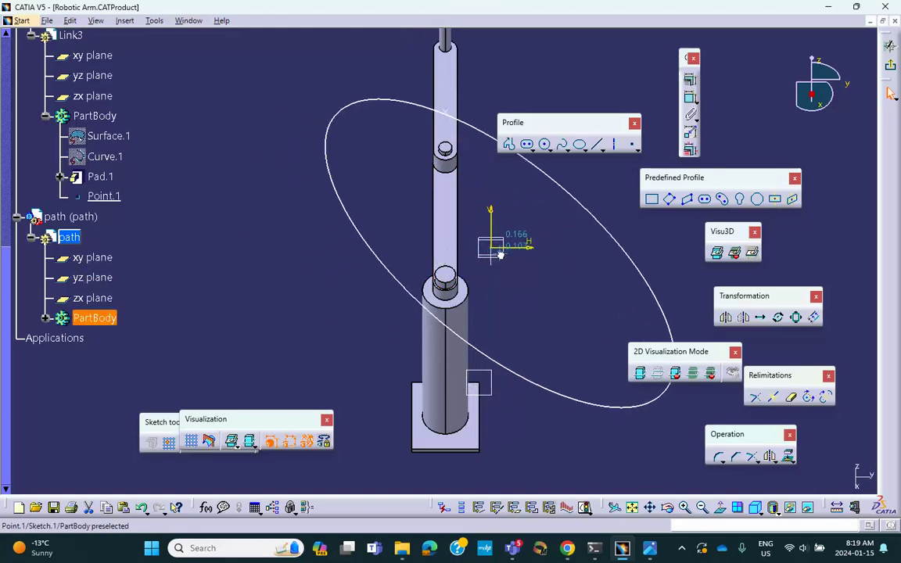
{"action": "left_click", "coordinate": [890, 45]}
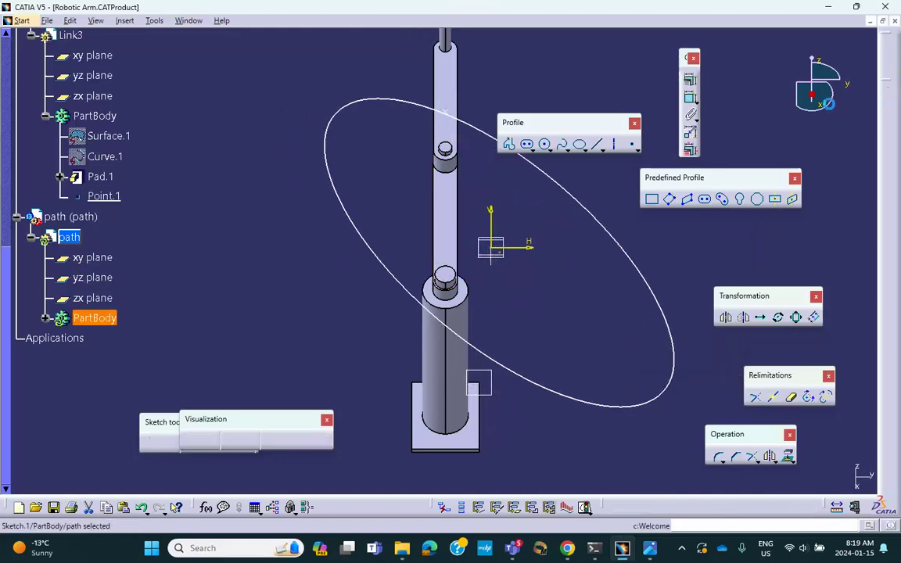
- Activate the top-level Robotic Arm product and save it together with its related documents
{"action": "middle_click", "coordinate": [538, 103]}
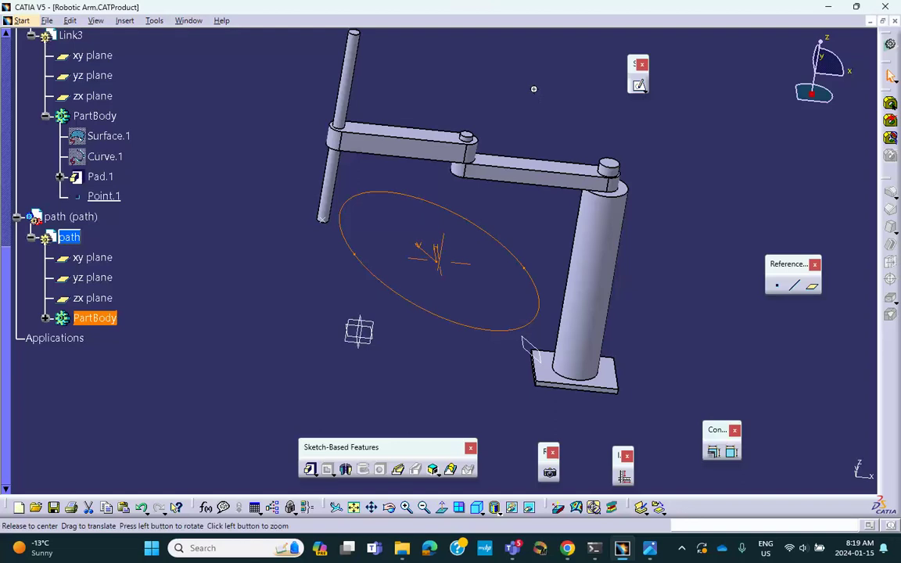
{"action": "scroll", "coordinate": [344, 166], "scroll_direction": "up", "scroll_amount": 1}
{"action": "middle_click_drag", "start_coordinate": [312, 175], "coordinate": [323, 150]}
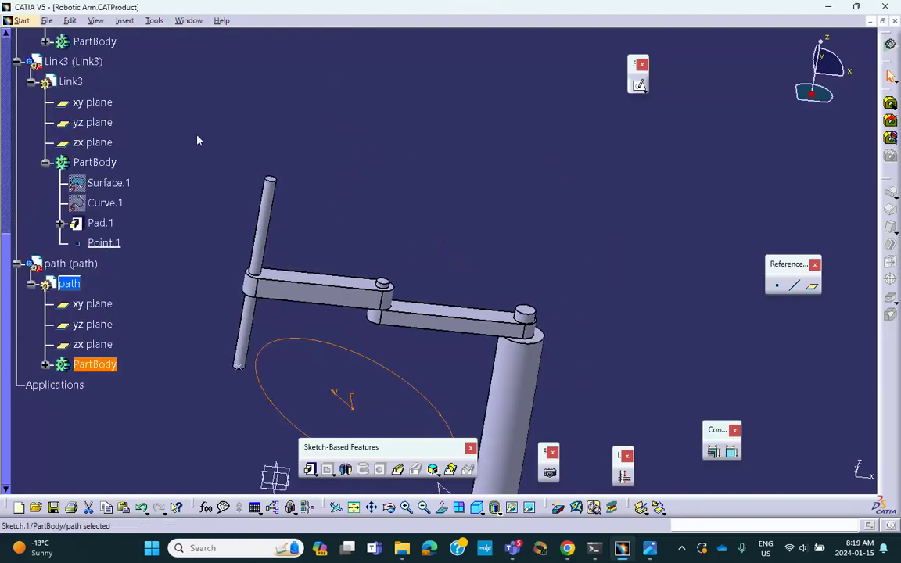
{"action": "scroll", "coordinate": [175, 130], "scroll_direction": "up", "scroll_amount": 8}
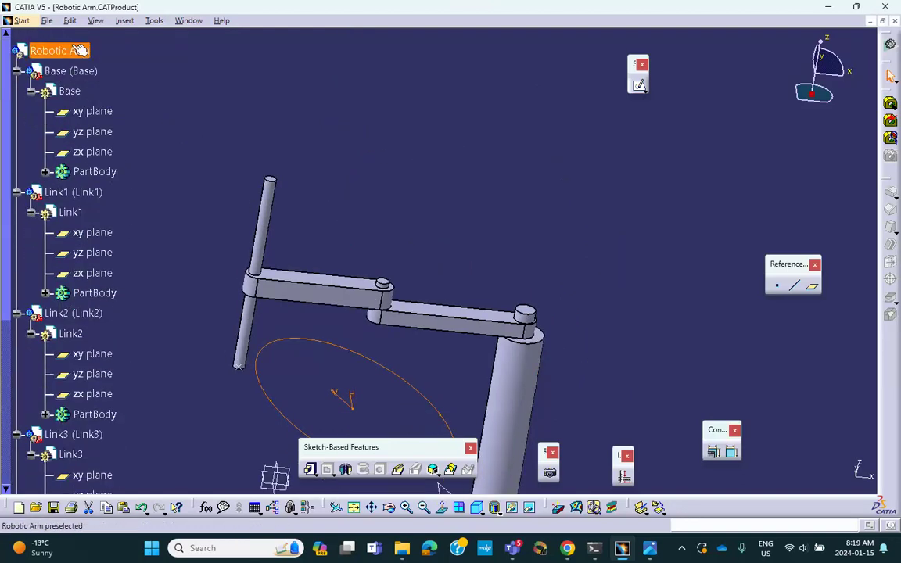
{"action": "middle_click_drag", "start_coordinate": [314, 91], "coordinate": [340, 26]}
{"action": "scroll", "coordinate": [176, 182], "scroll_direction": "up", "scroll_amount": 2}
{"action": "scroll", "coordinate": [176, 183], "scroll_direction": "down", "scroll_amount": 7}
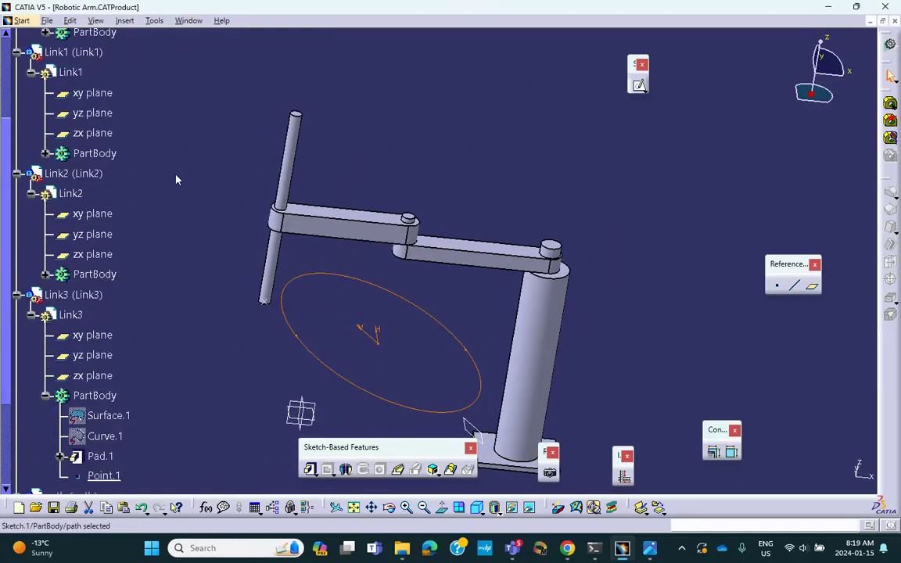
{"action": "left_click", "coordinate": [318, 362]}
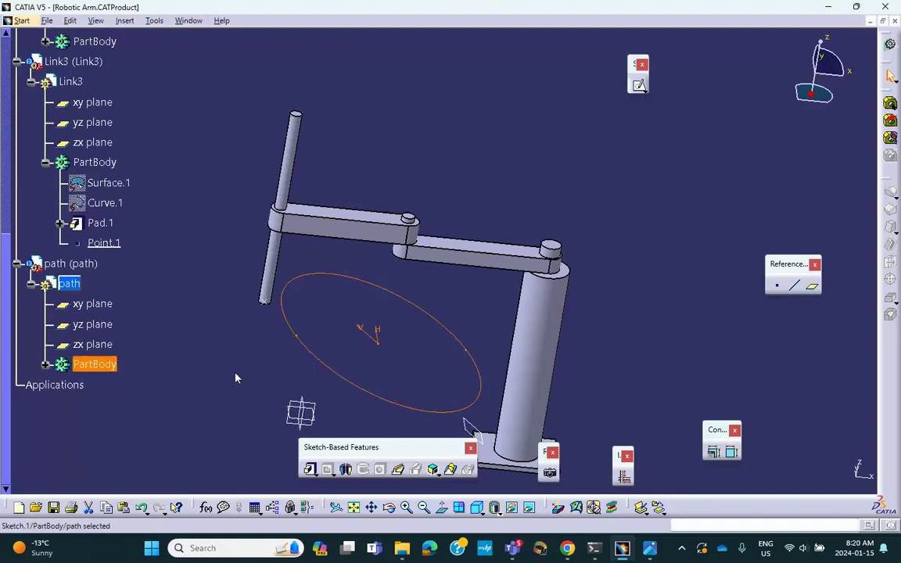
{"action": "scroll", "coordinate": [110, 250], "scroll_direction": "up", "scroll_amount": 7}
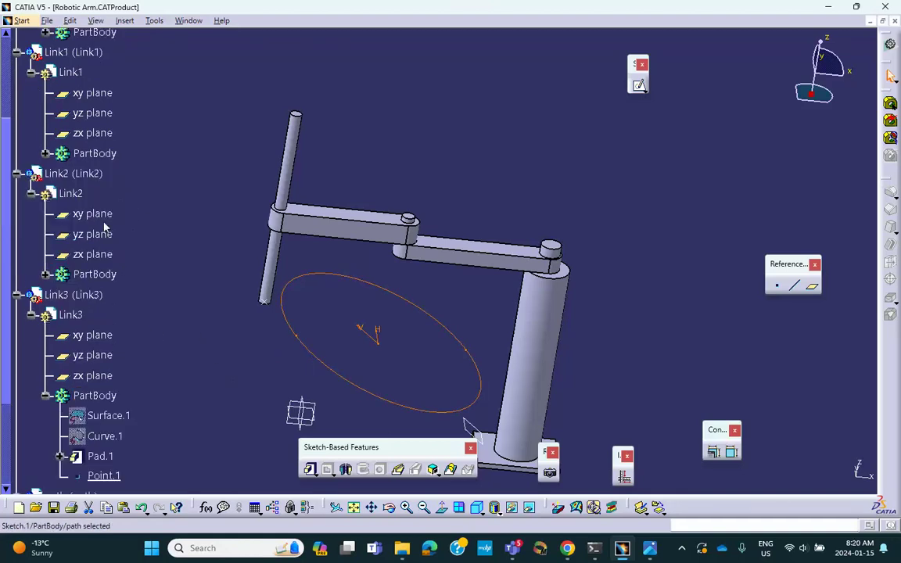
{"action": "double_click", "coordinate": [61, 144]}
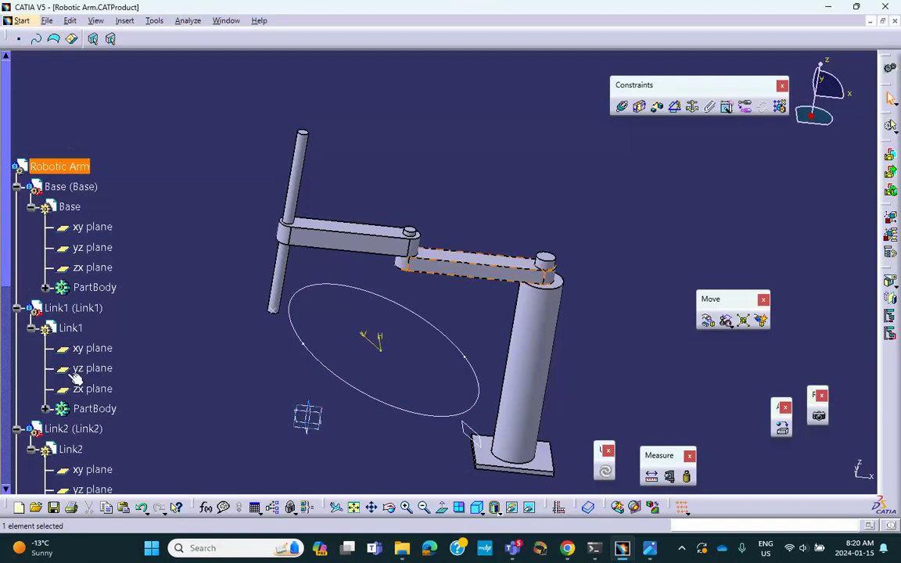
{"action": "left_click", "coordinate": [53, 507]}
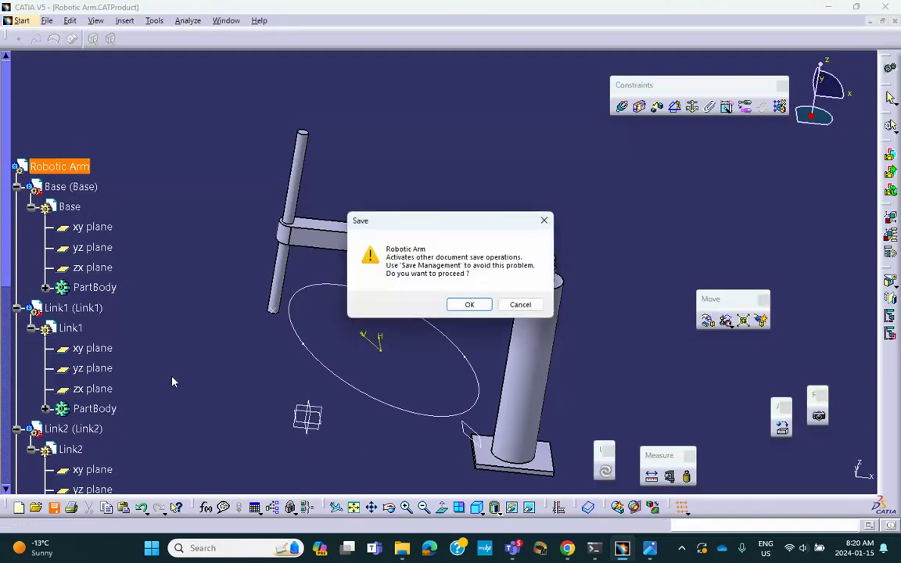
{"action": "left_click", "coordinate": [469, 305]}
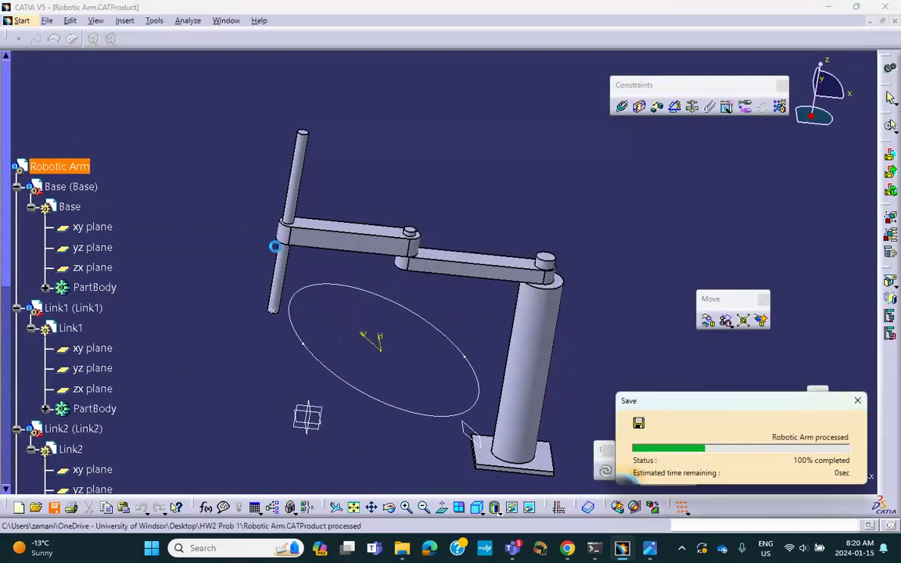
- Fix the Base component in place with a Fix constraint
{"action": "middle_click_drag", "start_coordinate": [181, 176], "coordinate": [99, 211]}
{"action": "scroll", "coordinate": [100, 211], "scroll_direction": "down", "scroll_amount": 10}
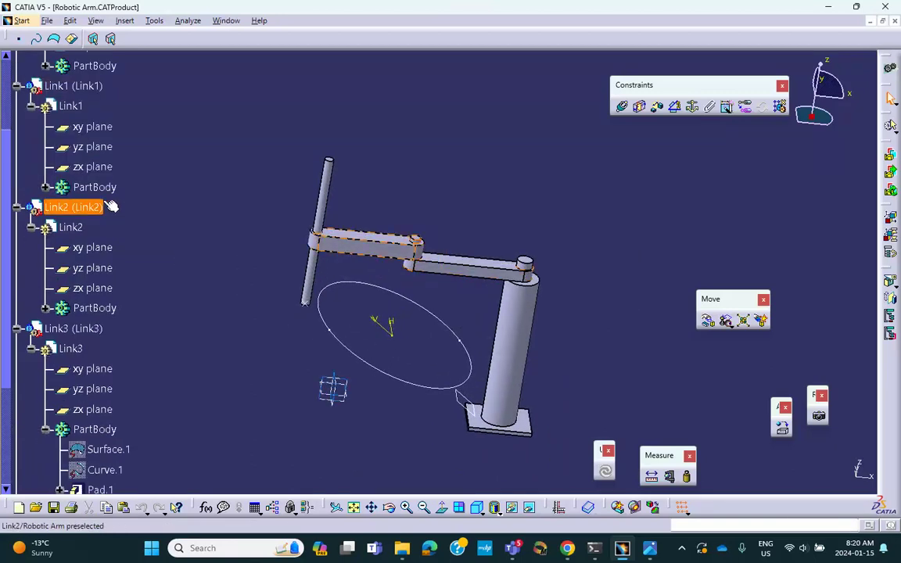
{"action": "scroll", "coordinate": [109, 201], "scroll_direction": "up", "scroll_amount": 4}
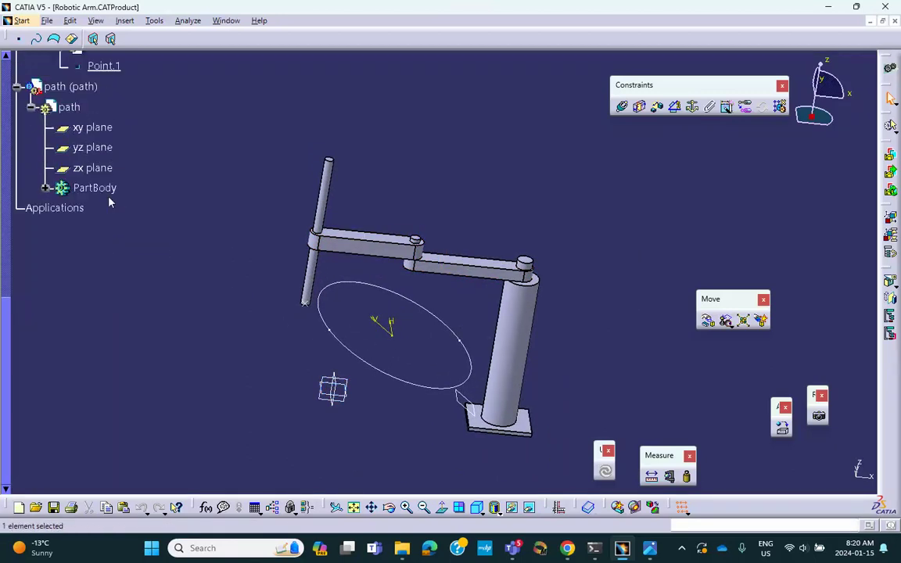
{"action": "middle_click_drag", "start_coordinate": [398, 145], "coordinate": [368, 156]}
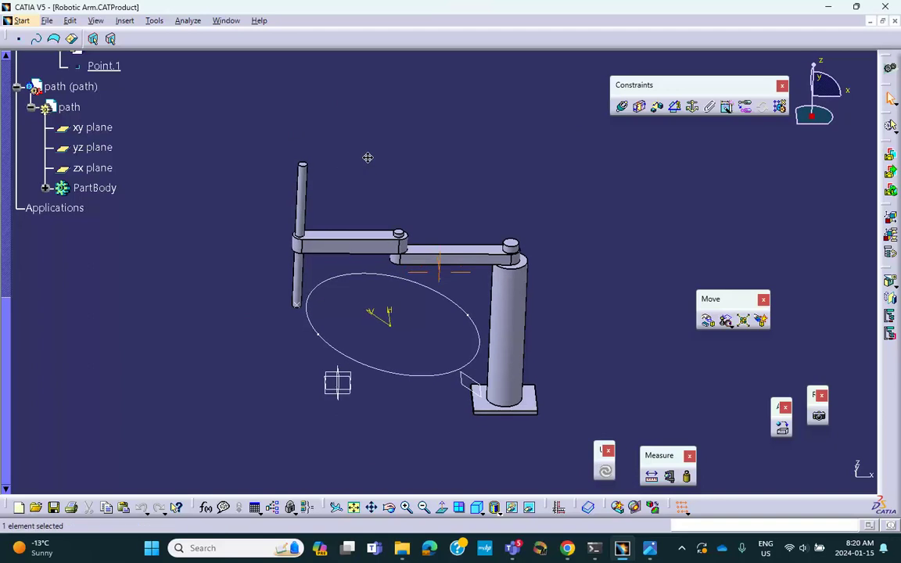
{"action": "scroll", "coordinate": [441, 143], "scroll_direction": "up", "scroll_amount": 2}
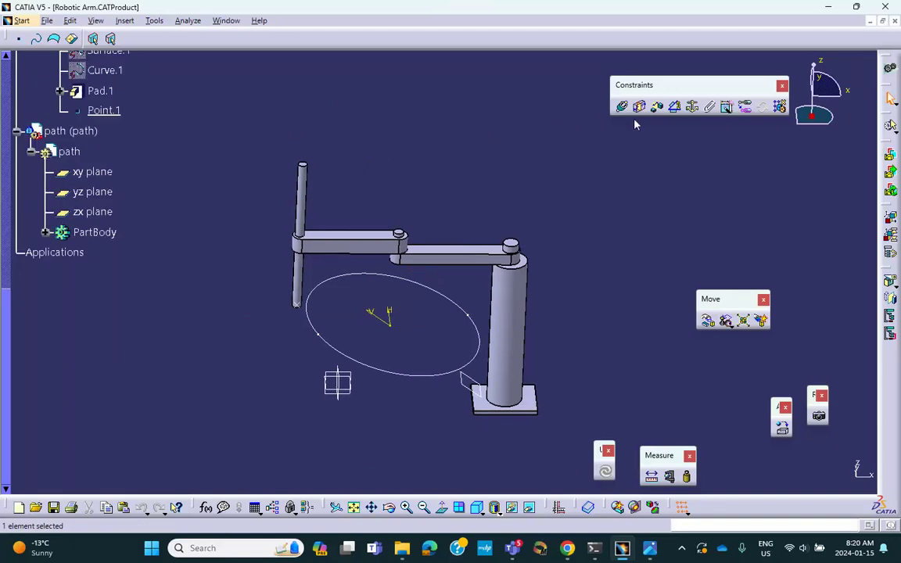
{"action": "left_click", "coordinate": [693, 110]}
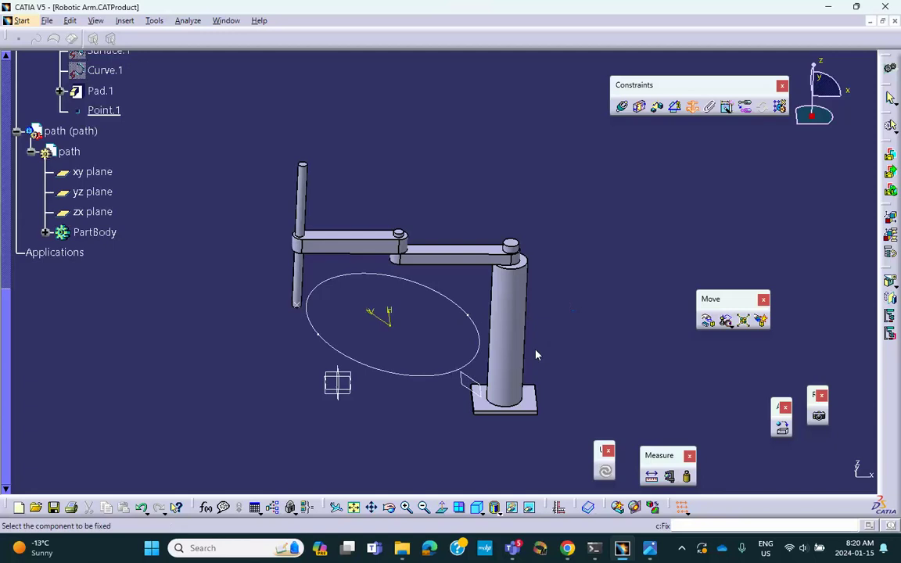
{"action": "left_click", "coordinate": [526, 336]}
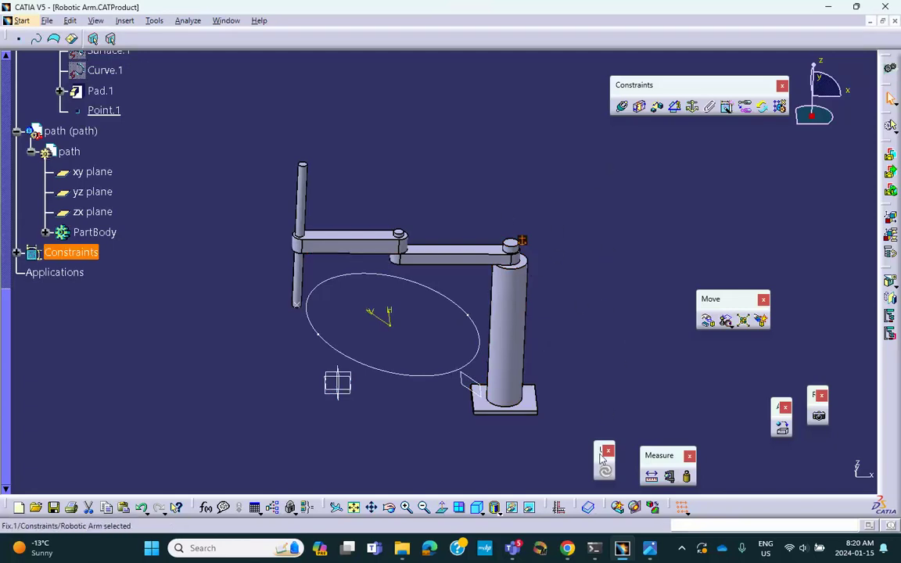
- Use Manipulation along the X and Y axes to pull Link1, Link2 and the Link3 rod apart from each other and from the base
{"action": "left_click", "coordinate": [706, 321]}
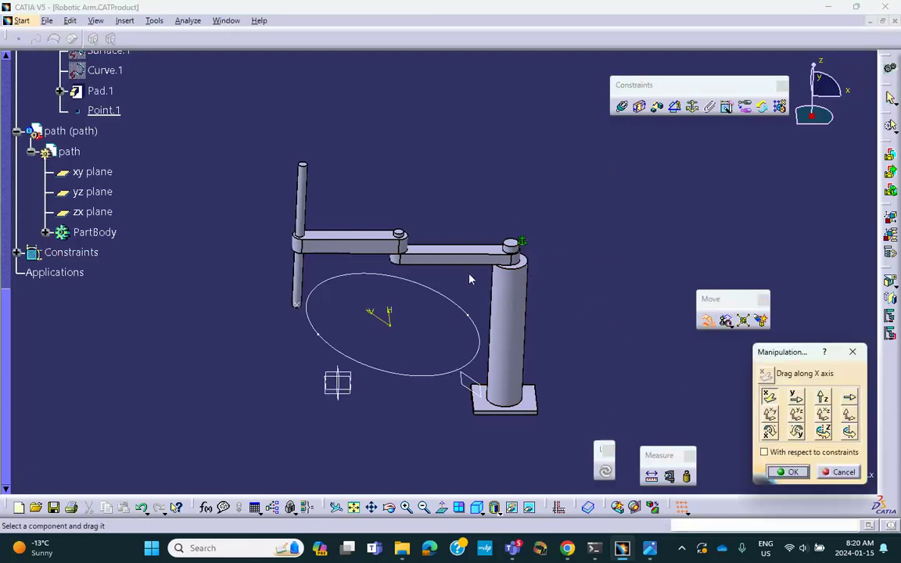
{"action": "left_click_drag", "start_coordinate": [476, 258], "coordinate": [429, 194]}
{"action": "left_click_drag", "start_coordinate": [469, 251], "coordinate": [466, 148]}
{"action": "left_click", "coordinate": [796, 397]}
{"action": "left_click_drag", "start_coordinate": [344, 243], "coordinate": [303, 457]}
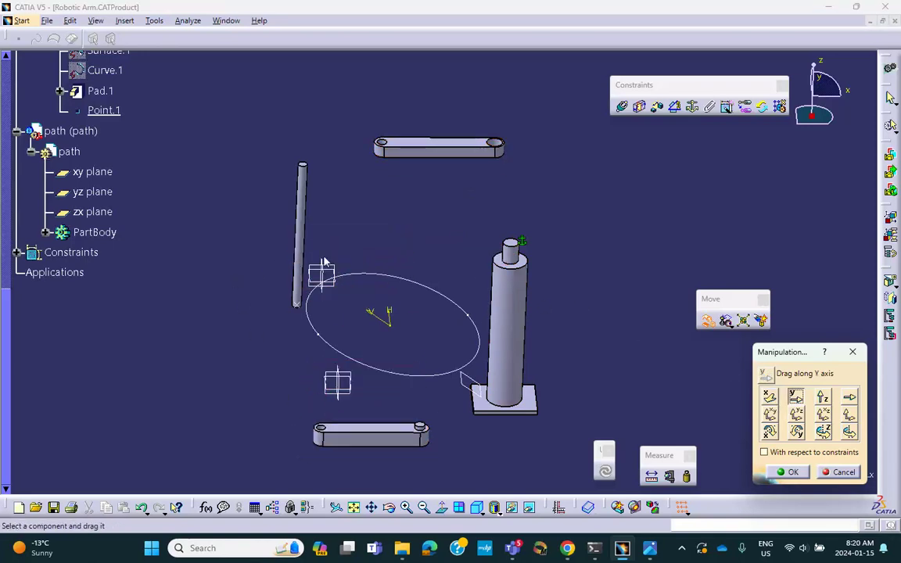
{"action": "left_click_drag", "start_coordinate": [309, 244], "coordinate": [261, 222]}
{"action": "left_click", "coordinate": [769, 397]}
{"action": "left_click", "coordinate": [793, 472]}
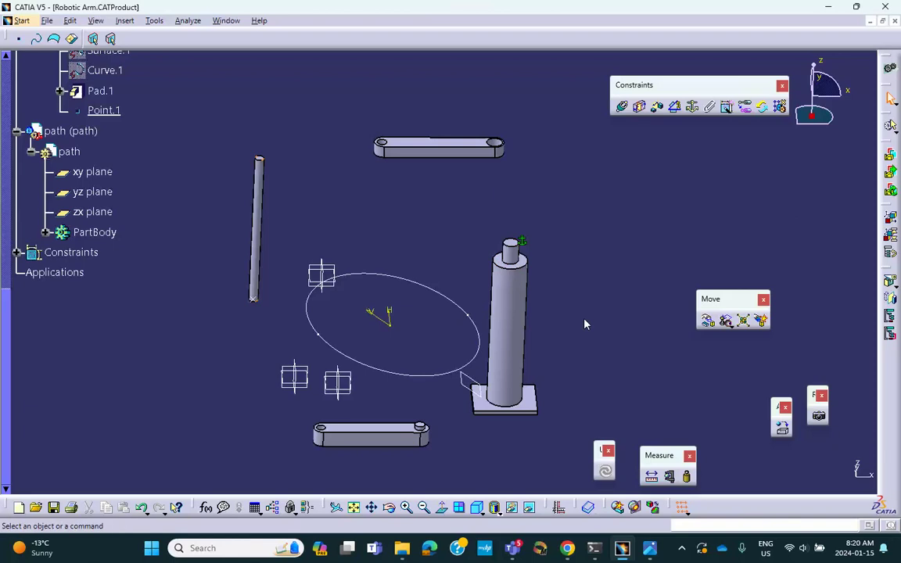
- Add a coincidence constraint between the axis of the base's upper pin and the axis of Link1's larger hole
{"action": "left_click", "coordinate": [621, 106]}
{"action": "left_click", "coordinate": [524, 256]}
{"action": "left_click", "coordinate": [495, 143]}
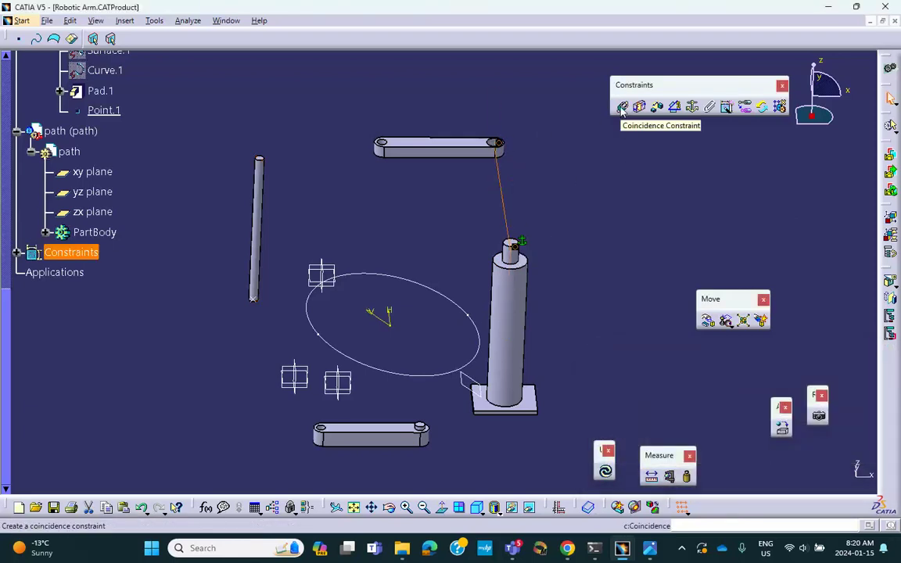
- Make the base column's top shoulder face coincident with Link1's underside, using the Opposite orientation, and update the assembly
{"action": "left_click", "coordinate": [621, 107]}
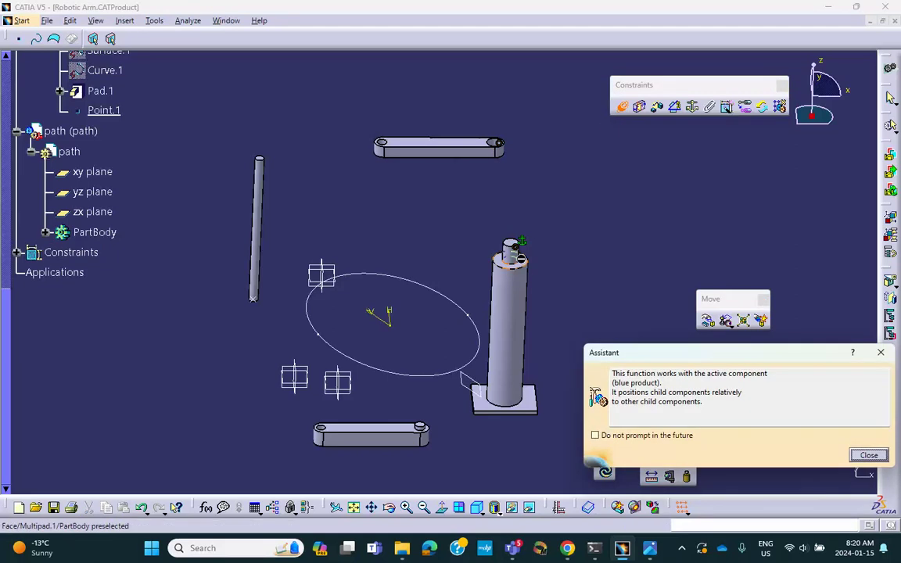
{"action": "left_click", "coordinate": [531, 267]}
{"action": "middle_click_drag", "start_coordinate": [531, 267], "coordinate": [539, 210]}
{"action": "middle_click_drag", "start_coordinate": [486, 199], "coordinate": [462, 143]}
{"action": "scroll", "coordinate": [481, 258], "scroll_direction": "up", "scroll_amount": 1}
{"action": "scroll", "coordinate": [438, 284], "scroll_direction": "up", "scroll_amount": 1}
{"action": "middle_click_drag", "start_coordinate": [438, 284], "coordinate": [448, 151]}
{"action": "middle_click_drag", "start_coordinate": [505, 310], "coordinate": [467, 239]}
{"action": "scroll", "coordinate": [505, 277], "scroll_direction": "up", "scroll_amount": 1}
{"action": "scroll", "coordinate": [501, 238], "scroll_direction": "down", "scroll_amount": 1}
{"action": "scroll", "coordinate": [504, 244], "scroll_direction": "up", "scroll_amount": 1}
{"action": "scroll", "coordinate": [467, 239], "scroll_direction": "up", "scroll_amount": 1}
{"action": "left_click", "coordinate": [550, 371]}
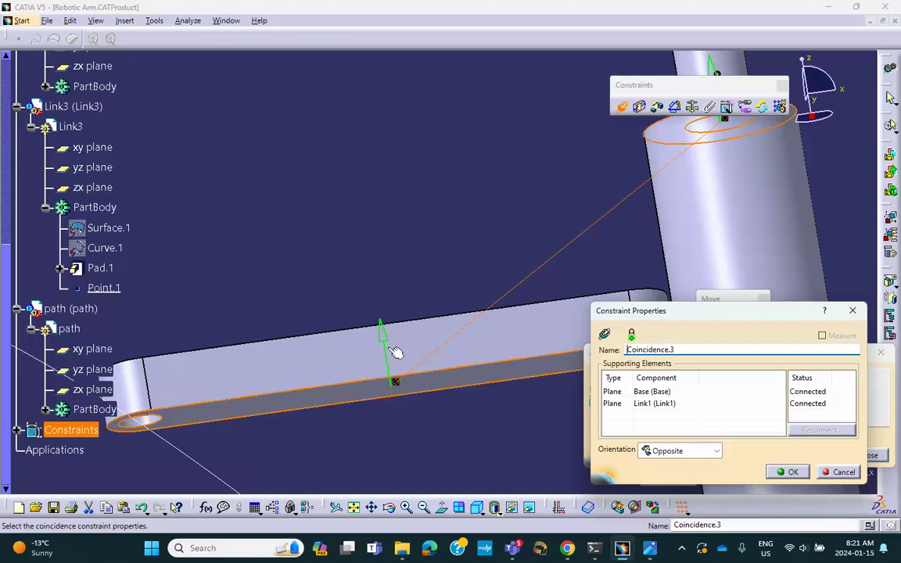
{"action": "left_click", "coordinate": [786, 471]}
{"action": "middle_click_drag", "start_coordinate": [571, 249], "coordinate": [505, 258]}
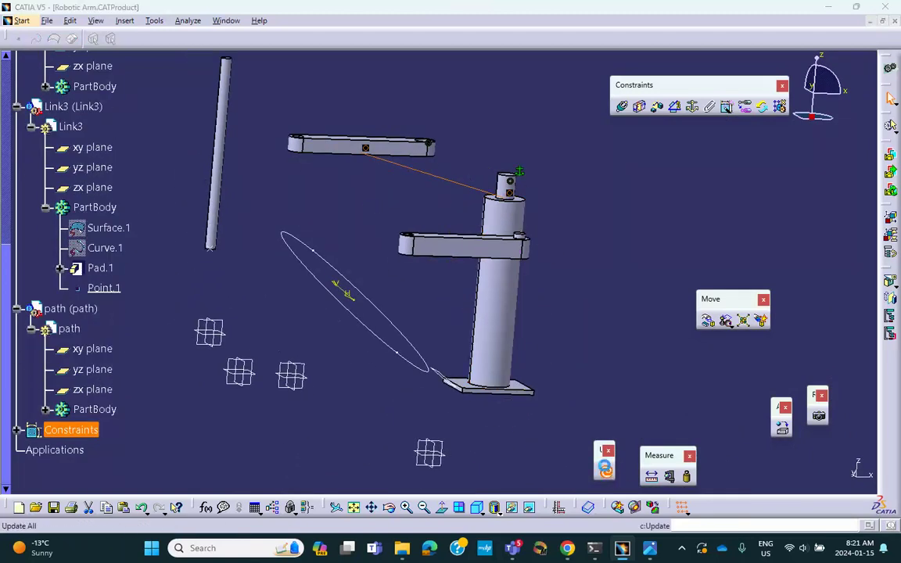
{"action": "left_click", "coordinate": [604, 471]}
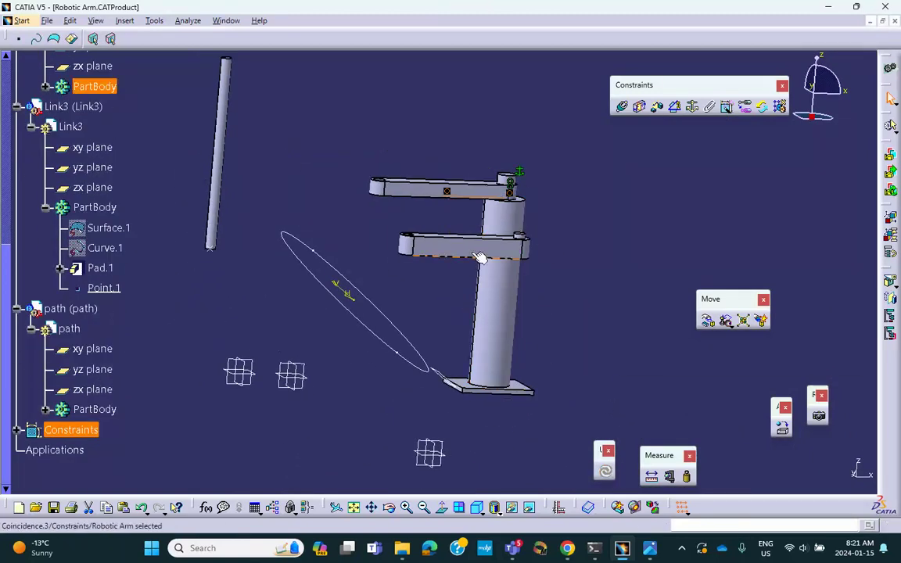
- Add a coincidence constraint between the axis of Link2's pin and the axis of Link1's smaller hole
{"action": "left_click", "coordinate": [621, 106]}
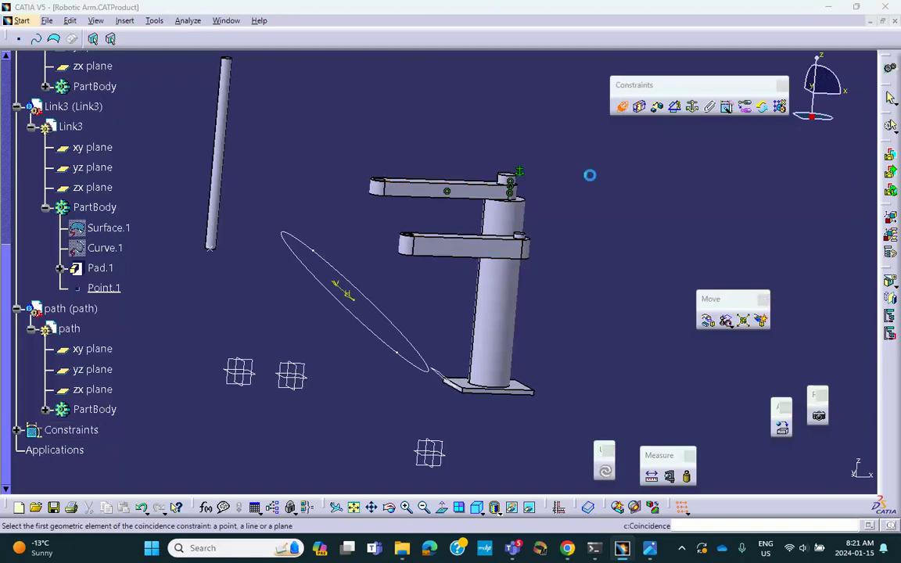
{"action": "middle_click_drag", "start_coordinate": [584, 207], "coordinate": [466, 265], "text": "ctrl"}
{"action": "scroll", "coordinate": [525, 269], "scroll_direction": "up", "scroll_amount": 1}
{"action": "left_click", "coordinate": [557, 360]}
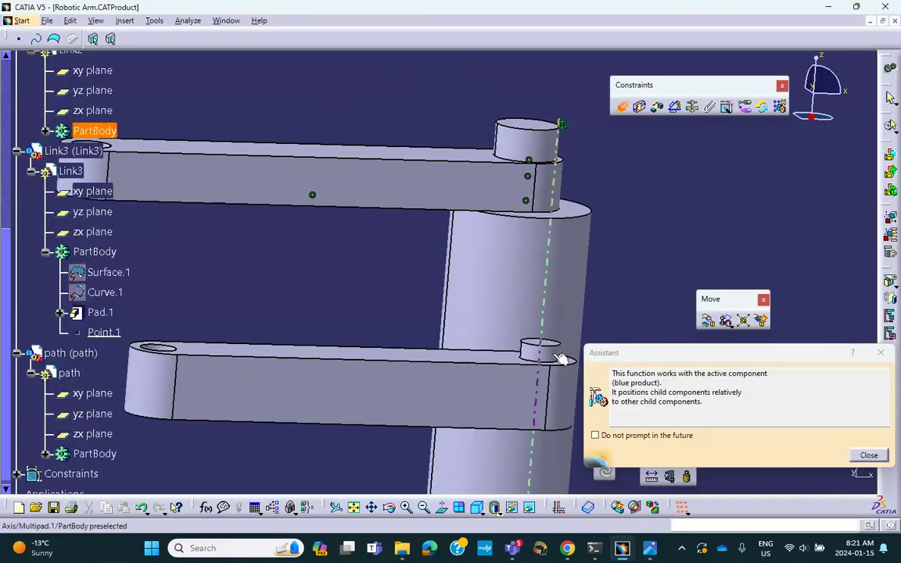
{"action": "middle_click_drag", "start_coordinate": [314, 305], "coordinate": [500, 382]}
{"action": "middle_click_drag", "start_coordinate": [395, 316], "coordinate": [352, 313]}
{"action": "middle_click_drag", "start_coordinate": [408, 272], "coordinate": [426, 380]}
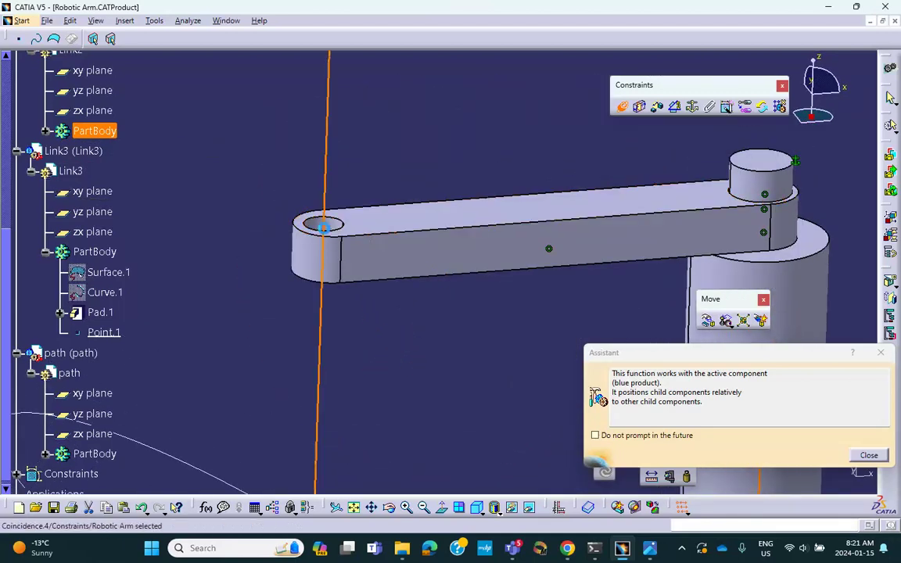
{"action": "left_click", "coordinate": [323, 229]}
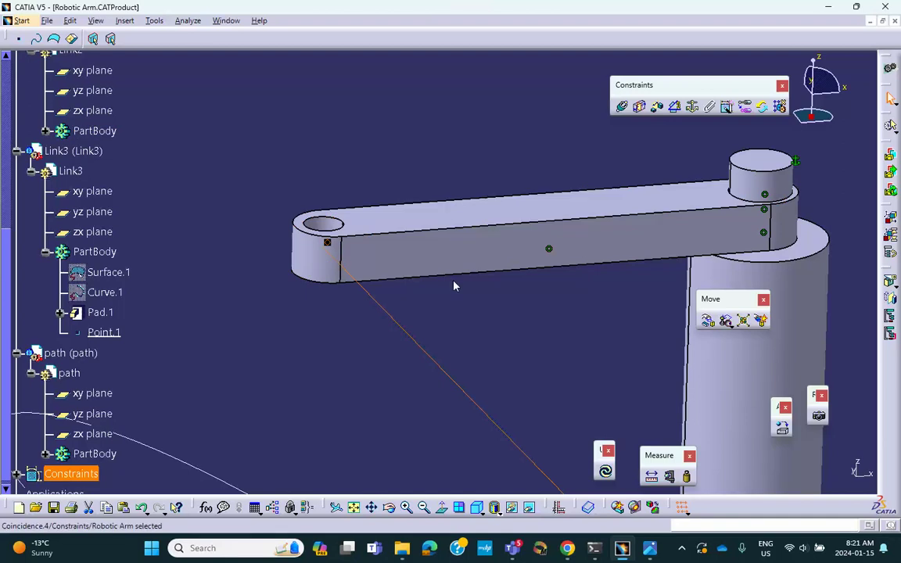
- Make Link2's upper face coincident with Link1's upper face, using the Same orientation, and update the assembly
{"action": "middle_click_drag", "start_coordinate": [455, 286], "coordinate": [473, 268]}
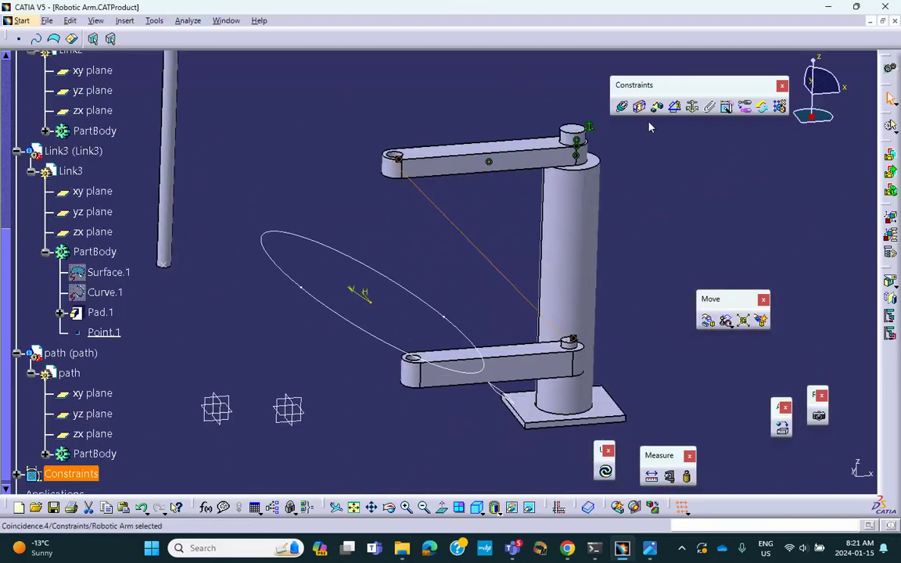
{"action": "left_click", "coordinate": [622, 107]}
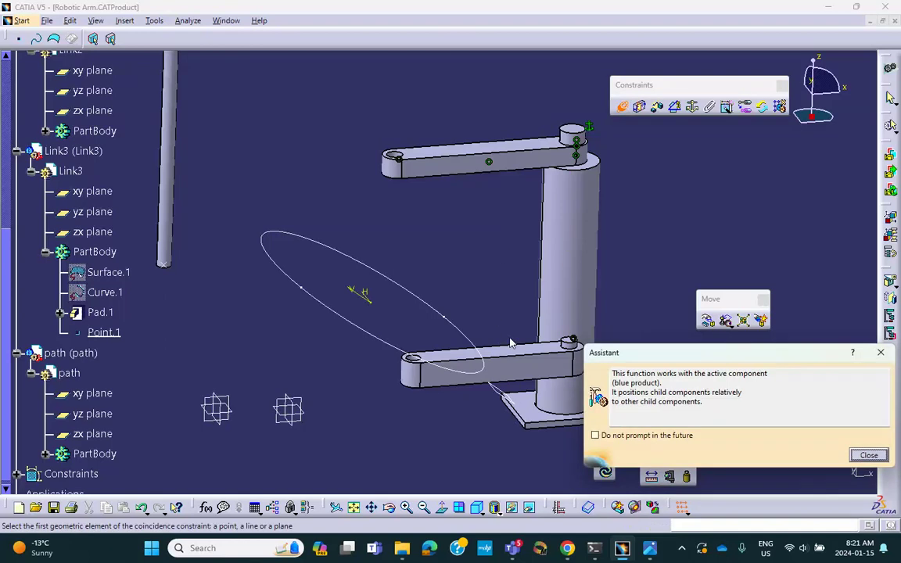
{"action": "left_click", "coordinate": [461, 350]}
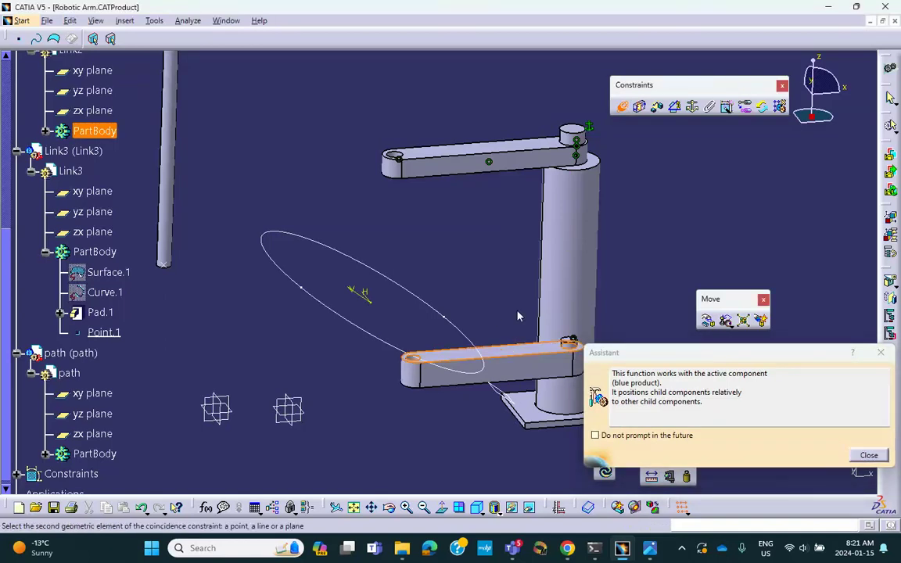
{"action": "left_click", "coordinate": [472, 153]}
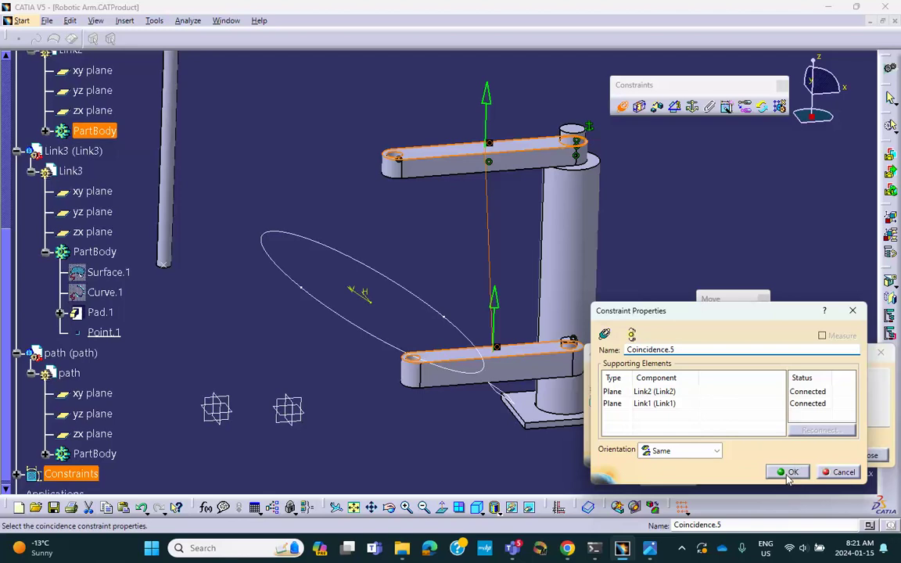
{"action": "left_click", "coordinate": [787, 472]}
{"action": "left_click", "coordinate": [607, 472]}
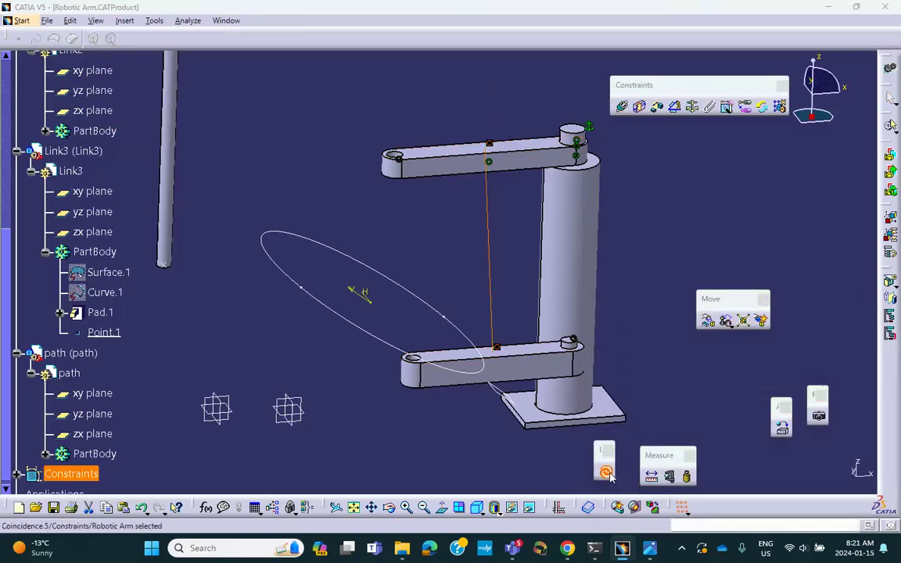
- Reverse the orientation of the face coincidence between Link2 and Link1 (Coincidence.5) and update the assembly
{"action": "middle_click_drag", "start_coordinate": [438, 264], "coordinate": [557, 204]}
{"action": "scroll", "coordinate": [240, 314], "scroll_direction": "down", "scroll_amount": 5}
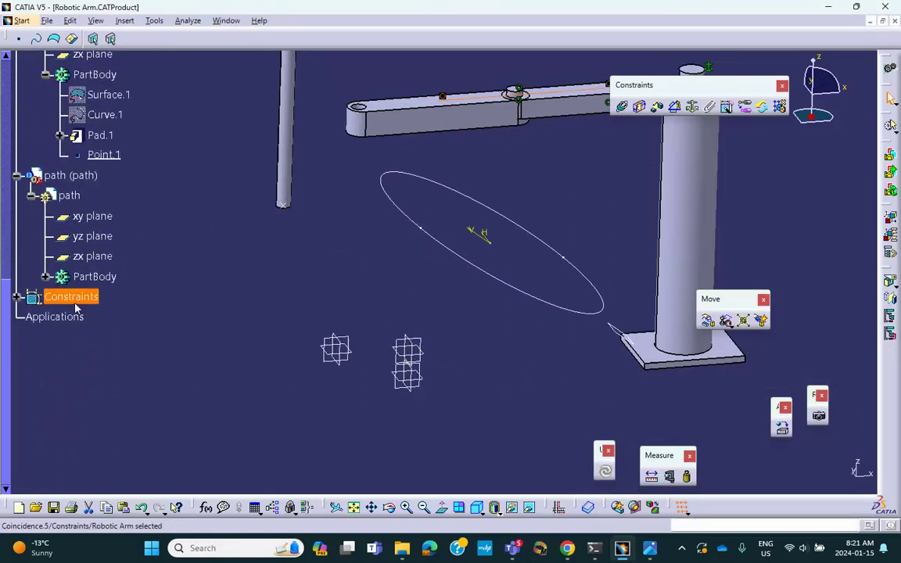
{"action": "left_click", "coordinate": [17, 301]}
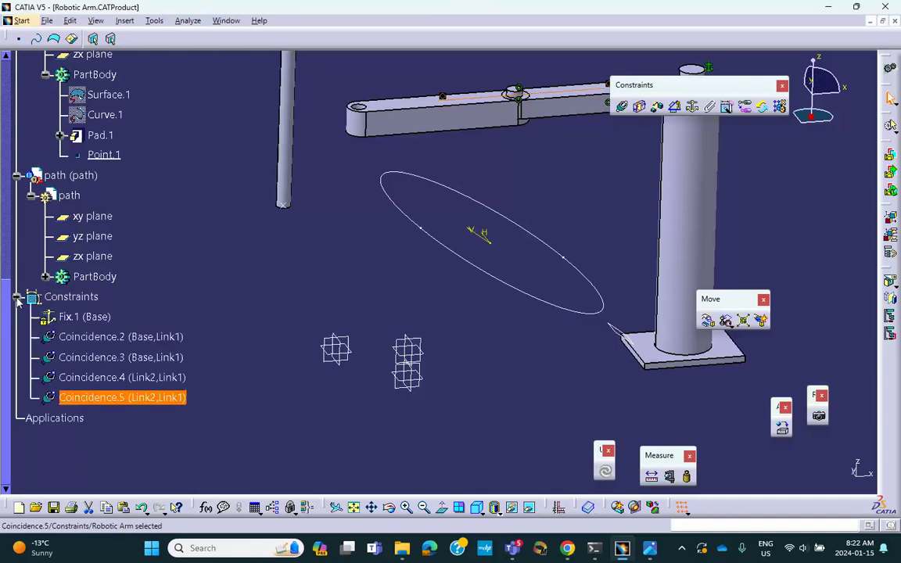
{"action": "double_click", "coordinate": [112, 397]}
{"action": "middle_click_drag", "start_coordinate": [384, 118], "coordinate": [356, 207]}
{"action": "left_click", "coordinate": [412, 154]}
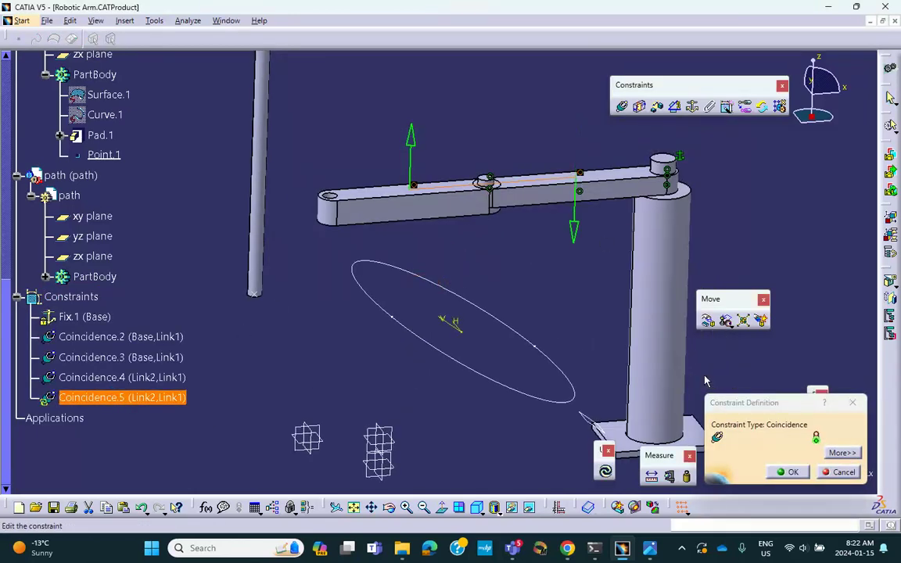
{"action": "left_click", "coordinate": [788, 472]}
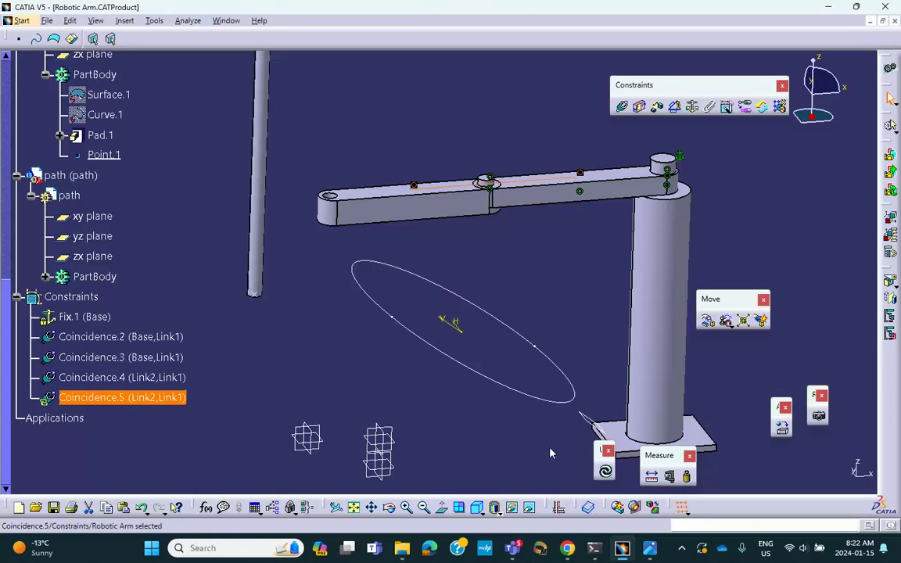
{"action": "left_click", "coordinate": [606, 476]}
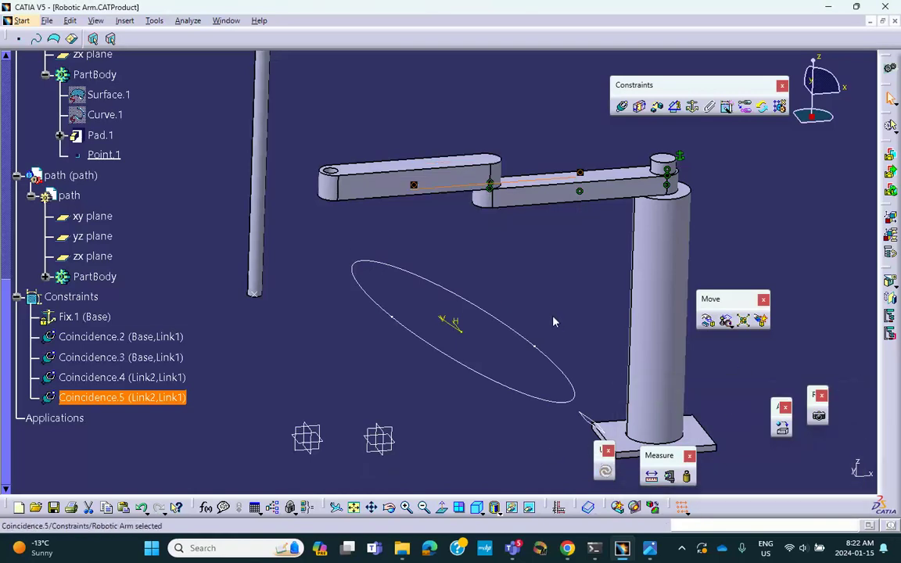
- Make the Link3 rod's axis coincident with the axis of Link2's free-end hole and update the assembly
{"action": "middle_click_drag", "start_coordinate": [382, 324], "coordinate": [388, 368], "text": "ctrl"}
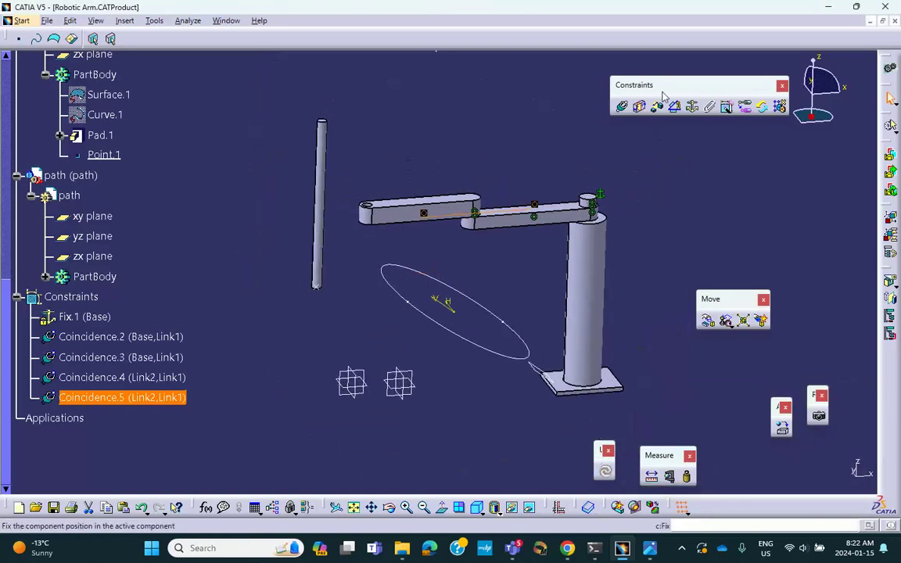
{"action": "left_click", "coordinate": [624, 109]}
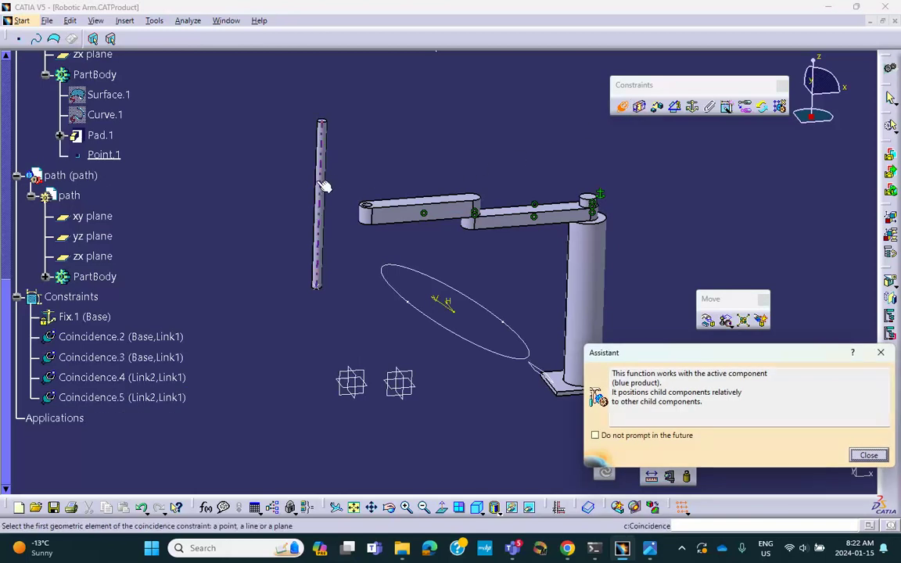
{"action": "left_click", "coordinate": [318, 189]}
{"action": "middle_click_drag", "start_coordinate": [328, 186], "coordinate": [345, 207], "text": "ctrl"}
{"action": "left_click", "coordinate": [322, 208]}
{"action": "middle_click_drag", "start_coordinate": [377, 241], "coordinate": [432, 169]}
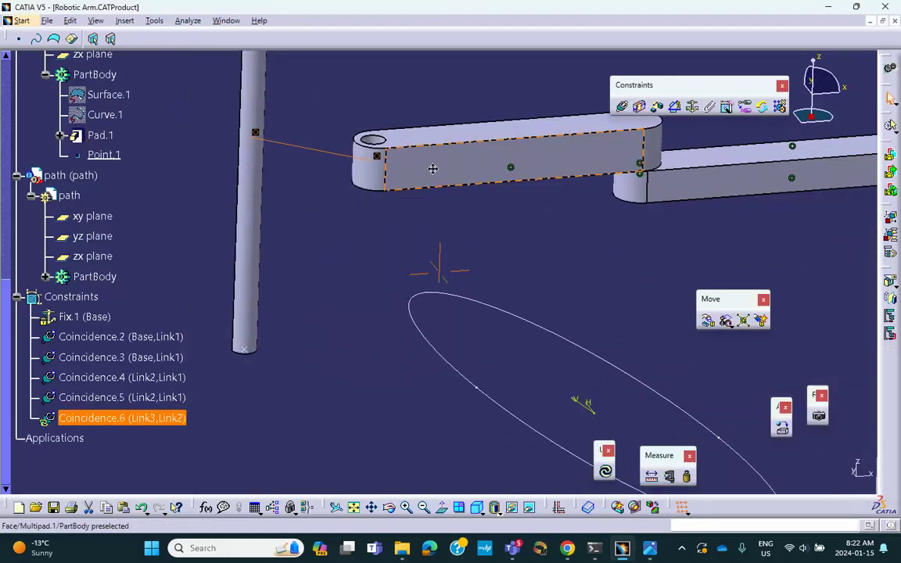
{"action": "middle_click_drag", "start_coordinate": [438, 261], "coordinate": [429, 205]}
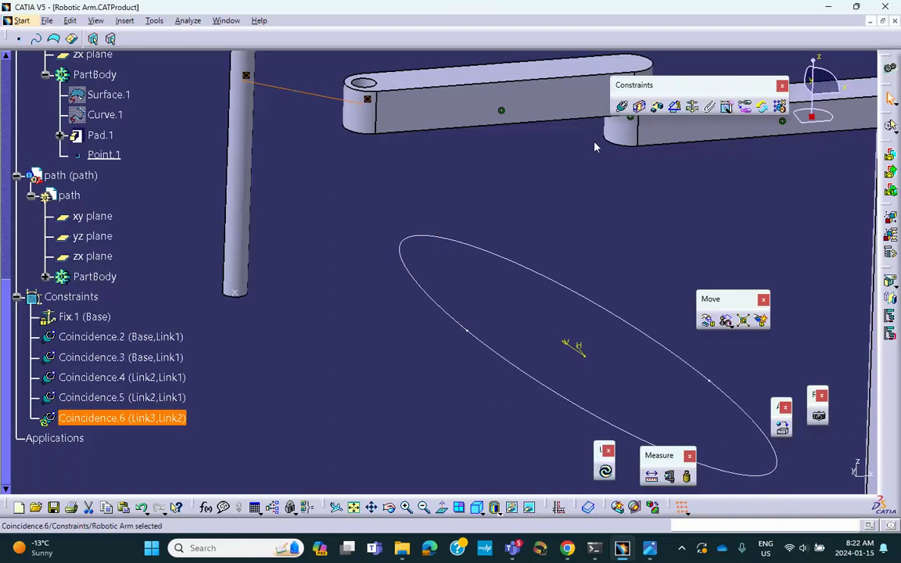
{"action": "left_click", "coordinate": [605, 471]}
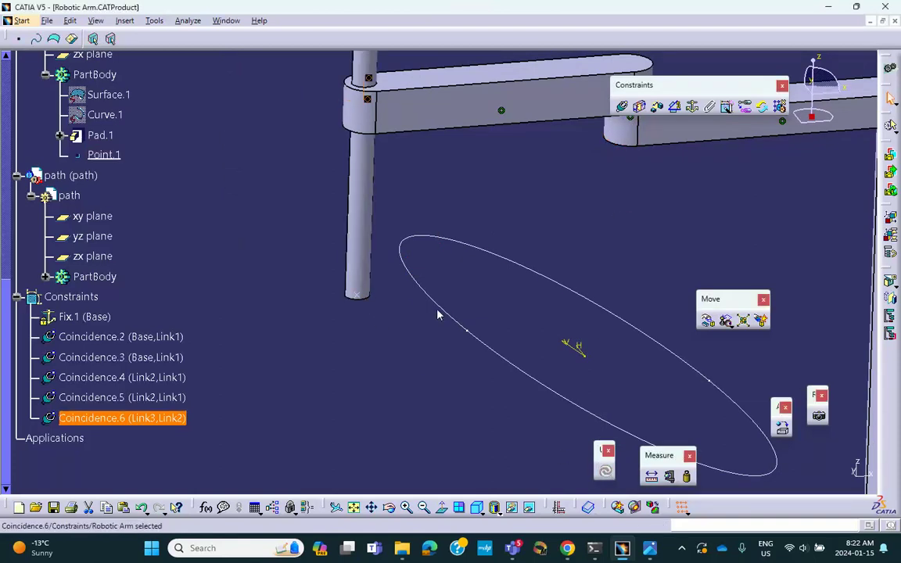
- Make Point.1 at the lower end of the Link3 rod coincident with the elliptical path curve and update the assembly
{"action": "left_click", "coordinate": [621, 106]}
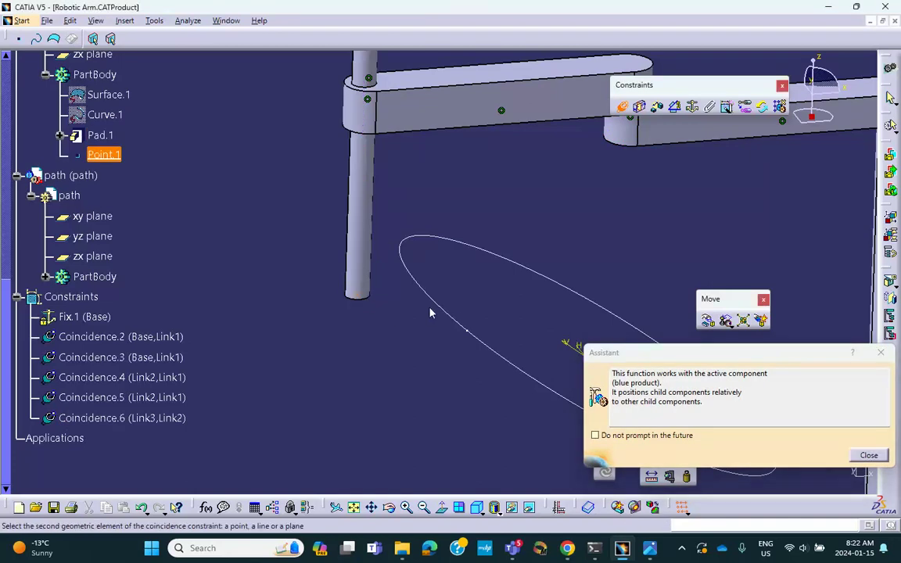
{"action": "left_click", "coordinate": [455, 322]}
{"action": "left_click", "coordinate": [606, 473]}
{"action": "middle_click_drag", "start_coordinate": [515, 339], "coordinate": [534, 404]}
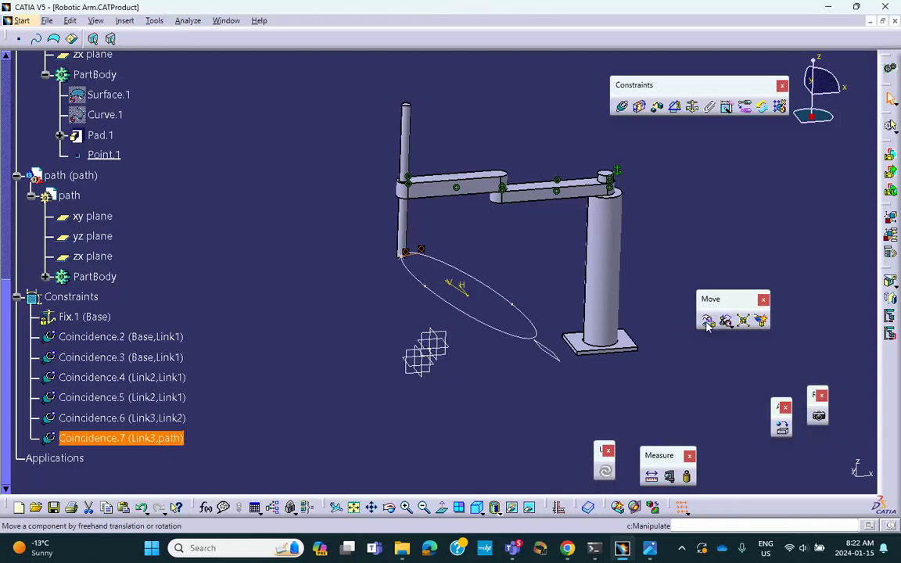
- Use Manipulation to displace Link1, the Link3 rod and Link2 without respecting constraints, then update the assembly to test the constraints
{"action": "middle_click_drag", "start_coordinate": [597, 226], "coordinate": [588, 322]}
{"action": "middle_click_drag", "start_coordinate": [552, 197], "coordinate": [455, 202]}
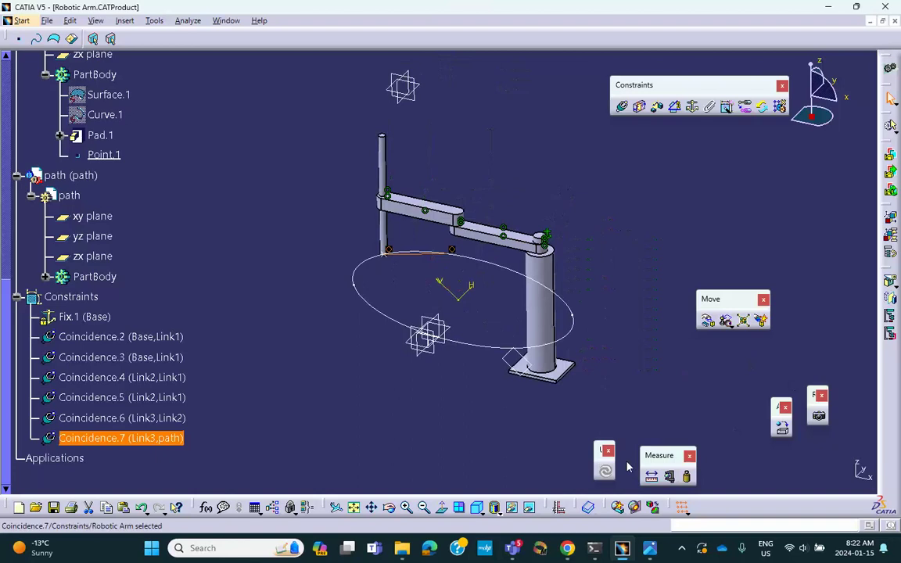
{"action": "left_click", "coordinate": [707, 323]}
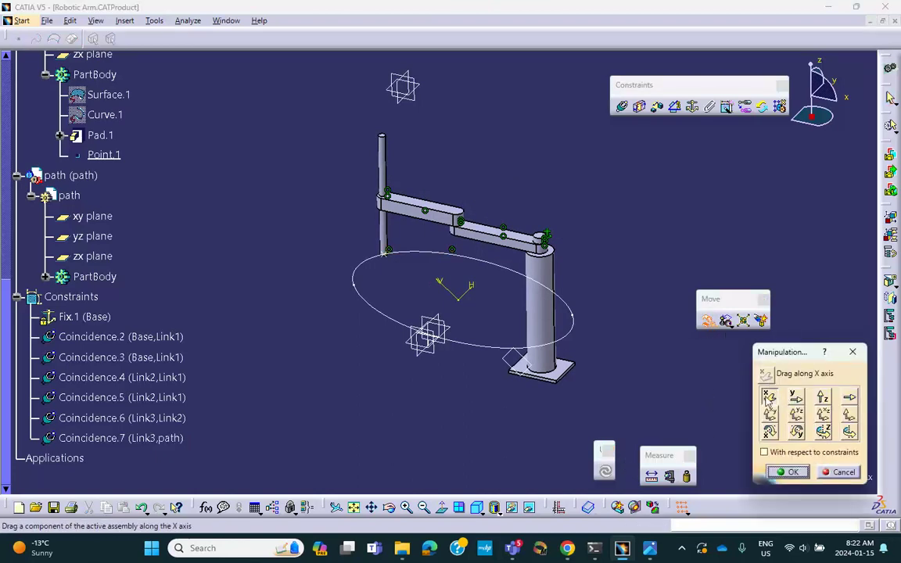
{"action": "left_click", "coordinate": [796, 431]}
{"action": "left_click_drag", "start_coordinate": [528, 223], "coordinate": [501, 174]}
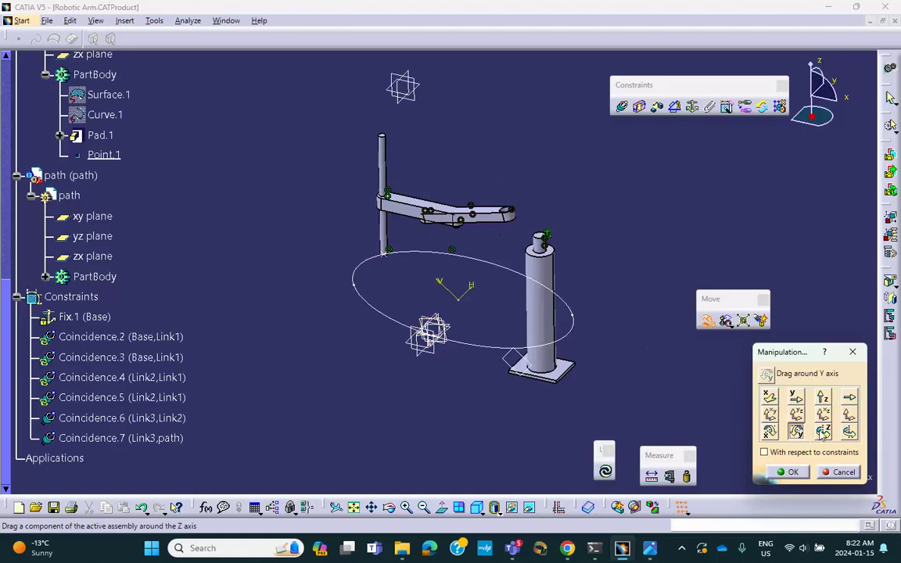
{"action": "left_click_drag", "start_coordinate": [383, 154], "coordinate": [429, 192]}
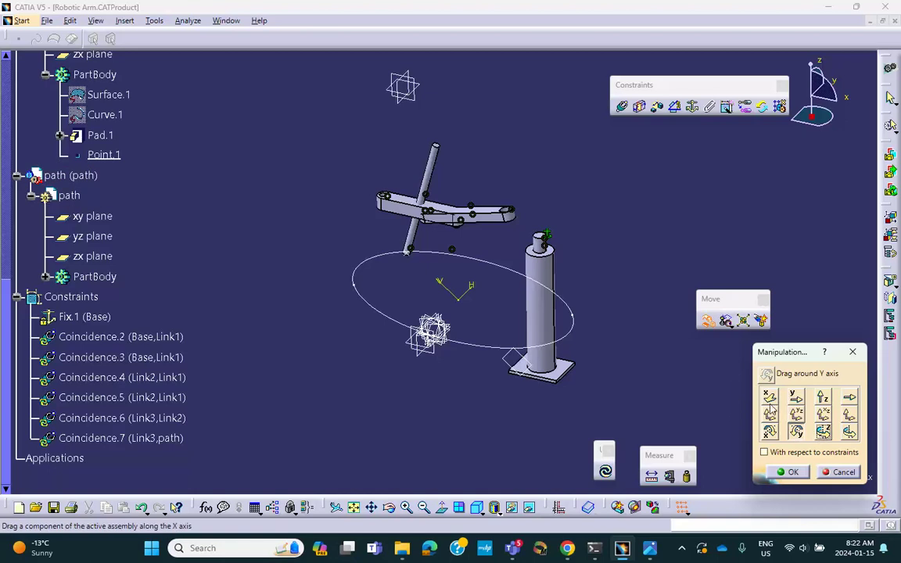
{"action": "left_click", "coordinate": [769, 397]}
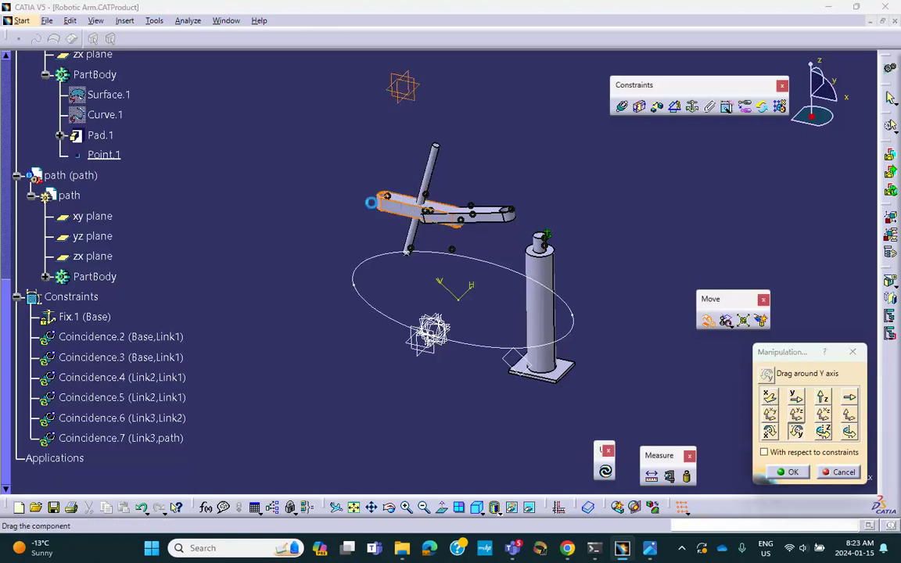
{"action": "left_click_drag", "start_coordinate": [397, 201], "coordinate": [343, 203]}
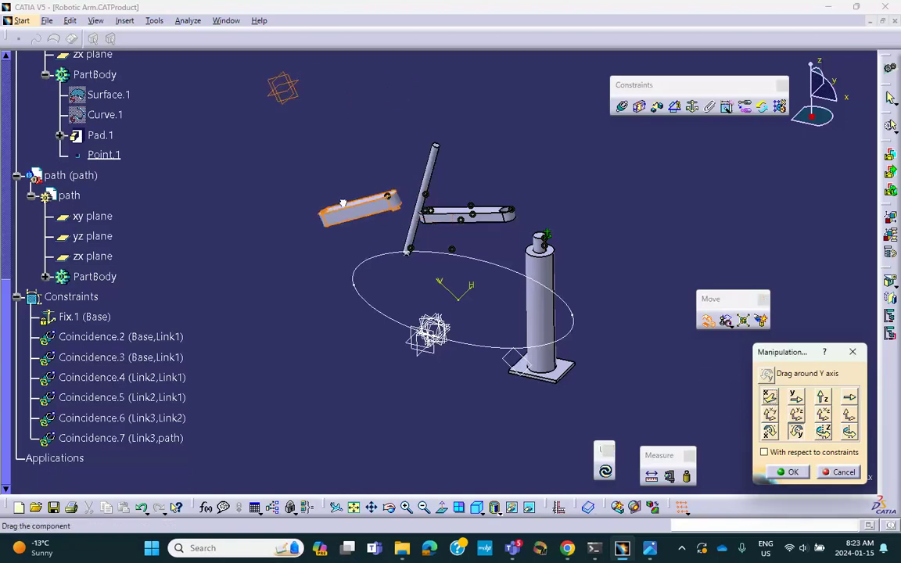
{"action": "left_click", "coordinate": [791, 472]}
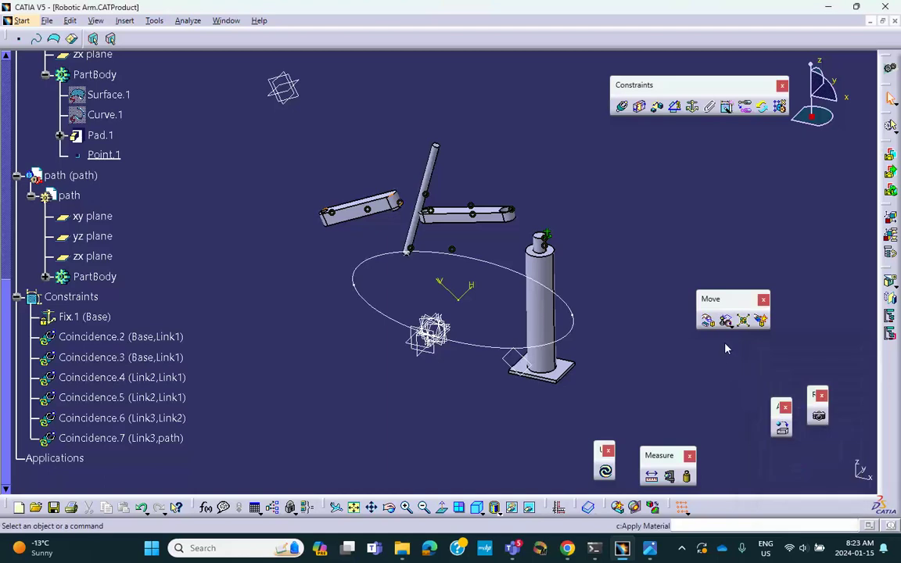
{"action": "left_click", "coordinate": [606, 473]}
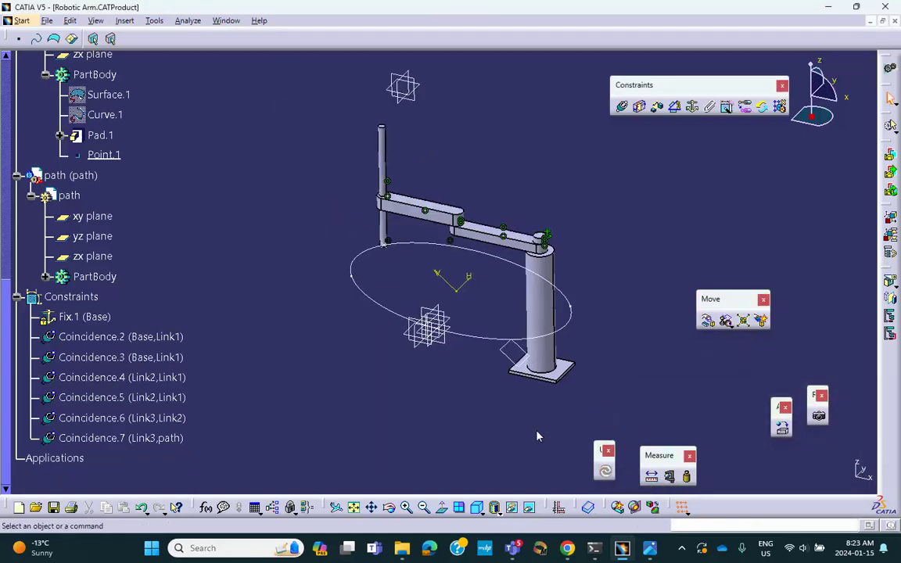
- Explode the assembly in 3D at all levels with the base added to the selection, then update it to reassemble the parts
{"action": "middle_click_drag", "start_coordinate": [516, 418], "coordinate": [600, 367]}
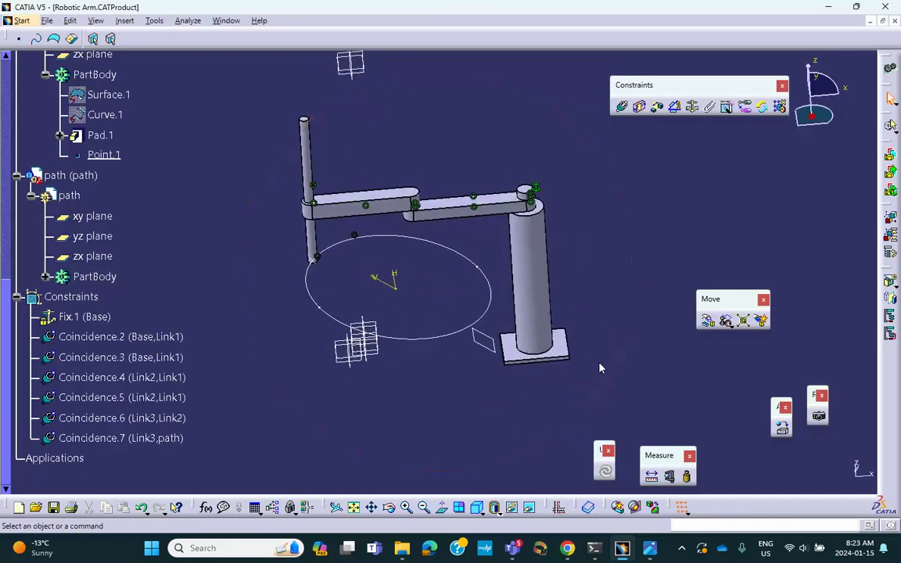
{"action": "left_click", "coordinate": [742, 321]}
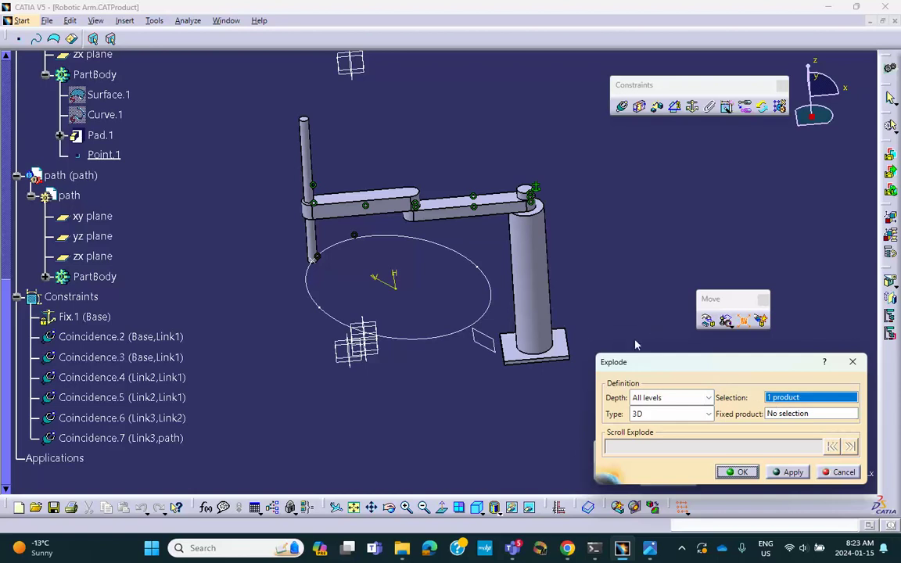
{"action": "left_click", "coordinate": [538, 298]}
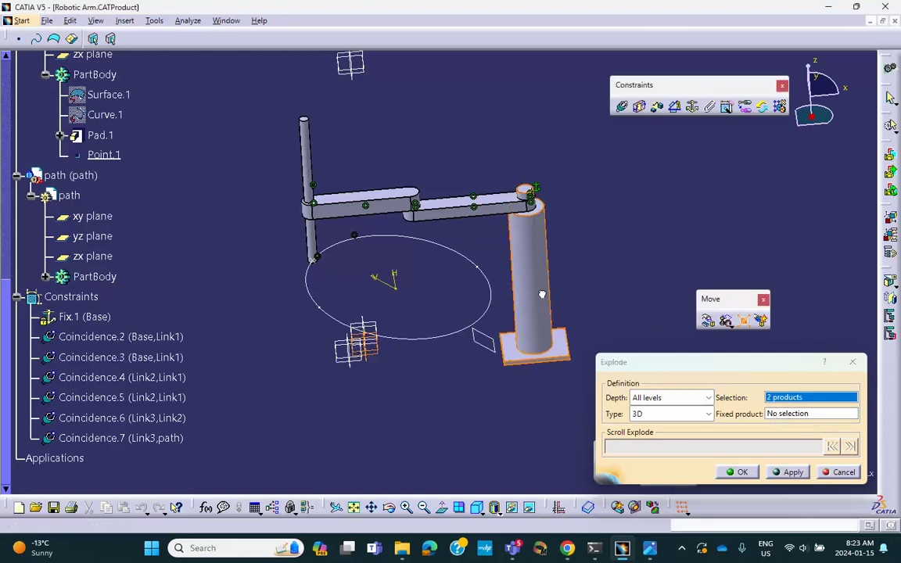
{"action": "left_click", "coordinate": [742, 472]}
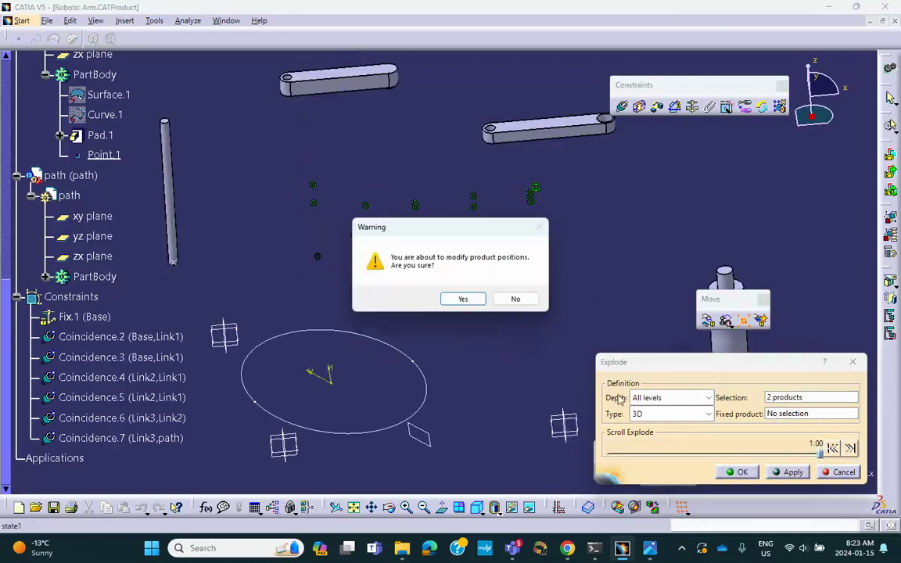
{"action": "left_click", "coordinate": [462, 300]}
{"action": "middle_click_drag", "start_coordinate": [539, 284], "coordinate": [542, 361]}
{"action": "key", "text": "ctrl+u"}
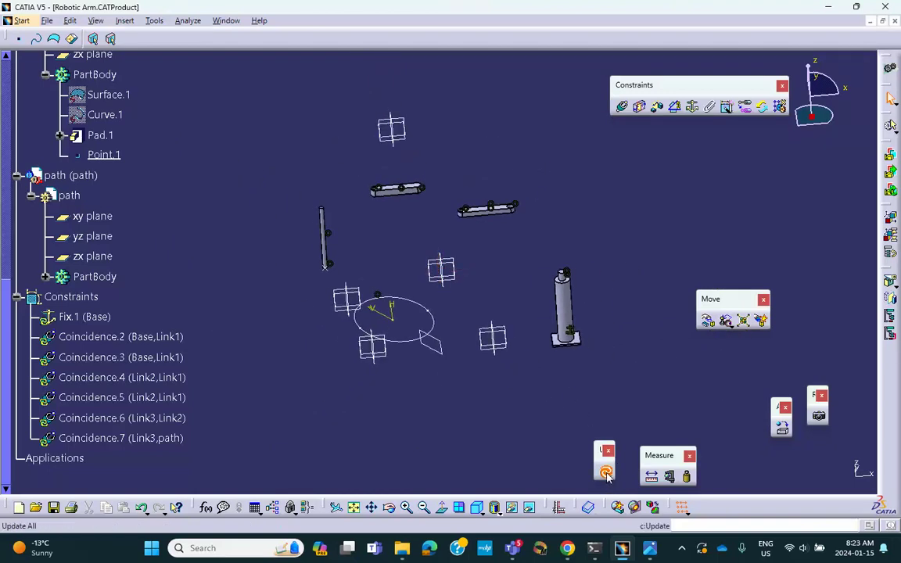
{"action": "middle_click_drag", "start_coordinate": [538, 443], "coordinate": [499, 353]}
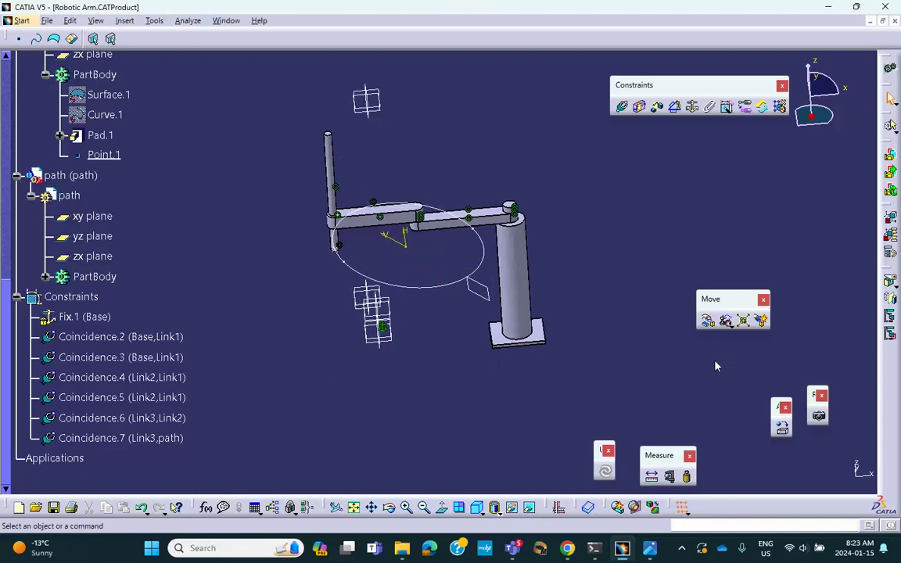
- Use Manipulation with respect to constraints to swing Link1 around the Base column's axis and drive the arm along the elliptical path
{"action": "left_click", "coordinate": [707, 321]}
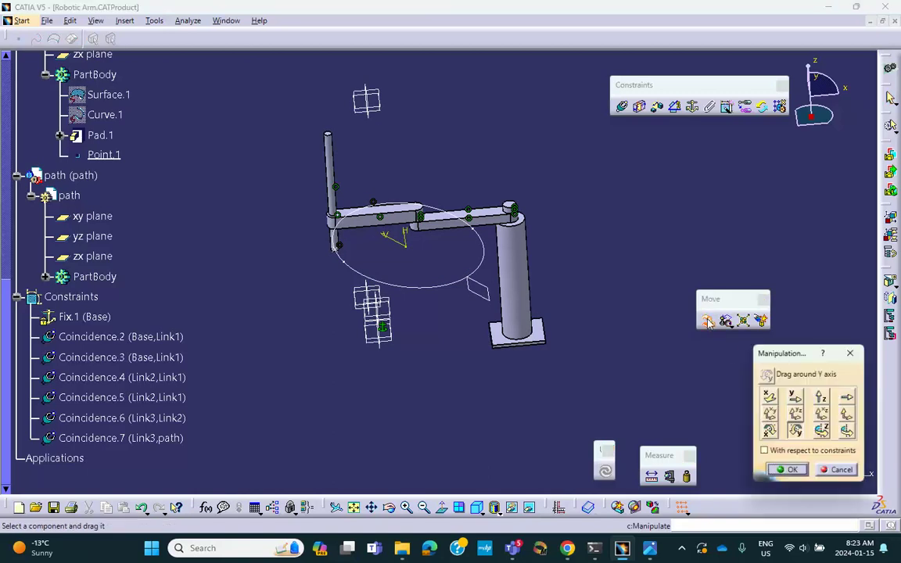
{"action": "left_click", "coordinate": [763, 453]}
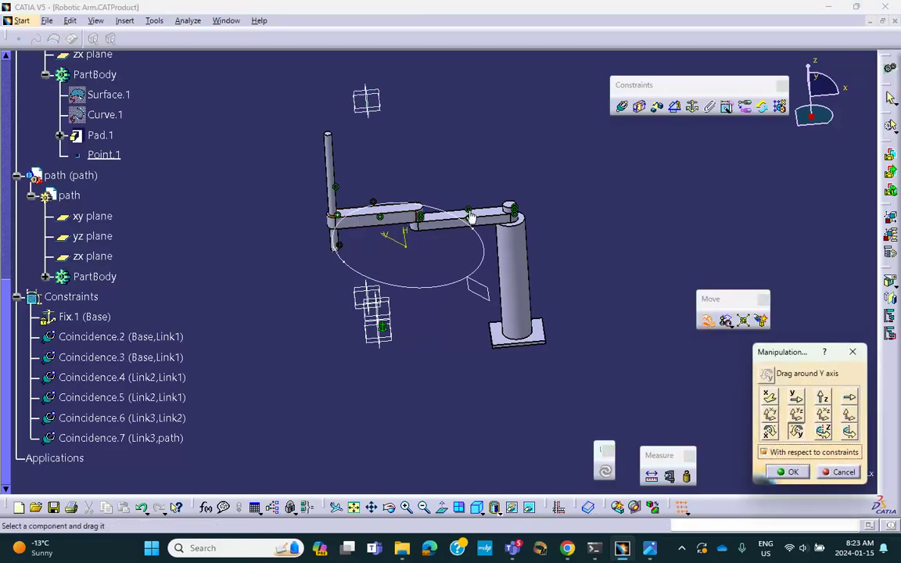
{"action": "left_click", "coordinate": [849, 432]}
{"action": "left_click", "coordinate": [523, 289]}
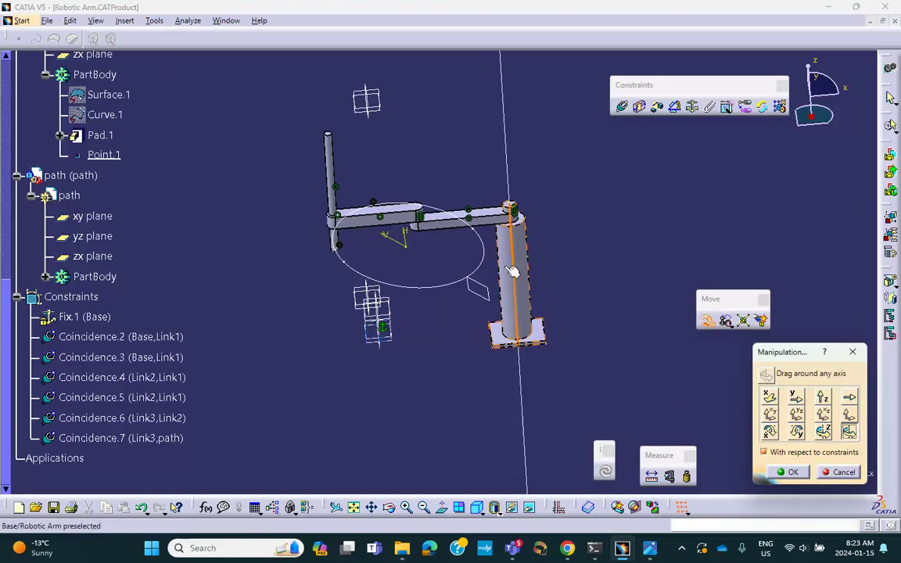
{"action": "left_click_drag", "start_coordinate": [448, 226], "coordinate": [386, 226]}
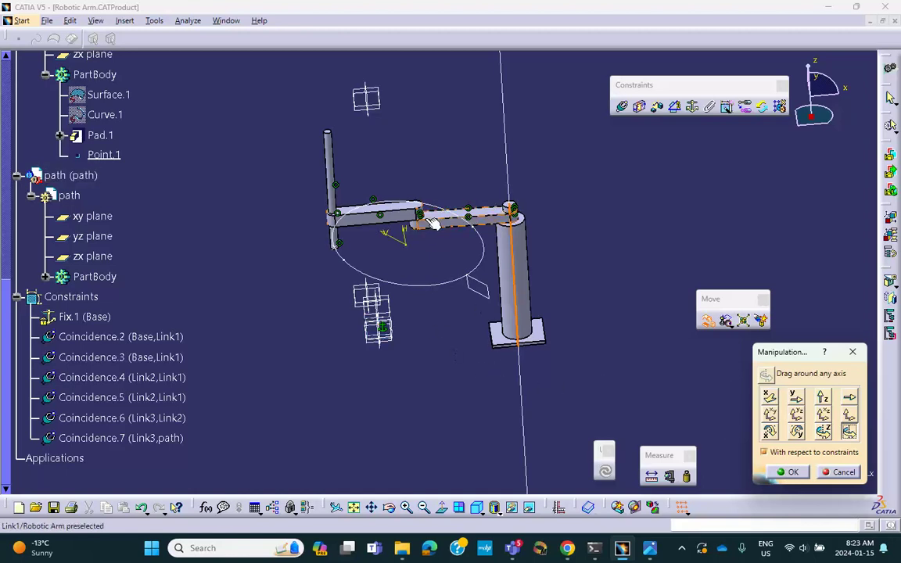
{"action": "left_click_drag", "start_coordinate": [446, 226], "coordinate": [457, 251]}
{"action": "left_click", "coordinate": [786, 475]}
- Fix the path and Base components together with a Fix Together constraint
{"action": "middle_click_drag", "start_coordinate": [708, 432], "coordinate": [574, 411]}
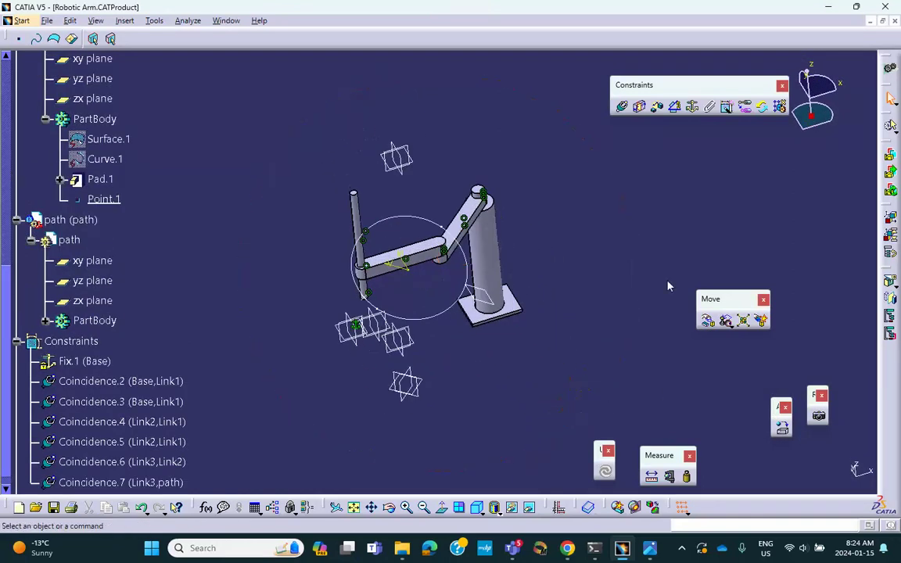
{"action": "left_click", "coordinate": [710, 107]}
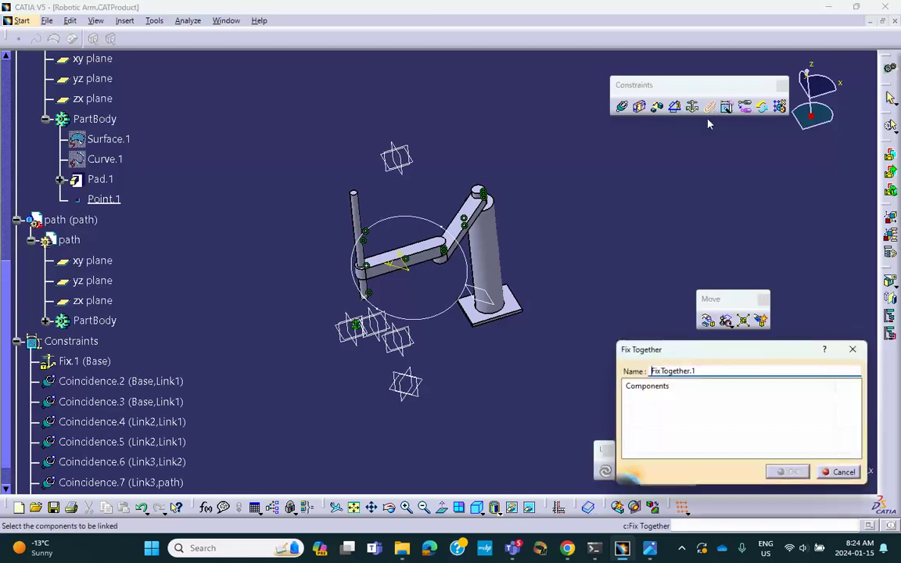
{"action": "left_click", "coordinate": [438, 321]}
{"action": "left_click", "coordinate": [489, 246]}
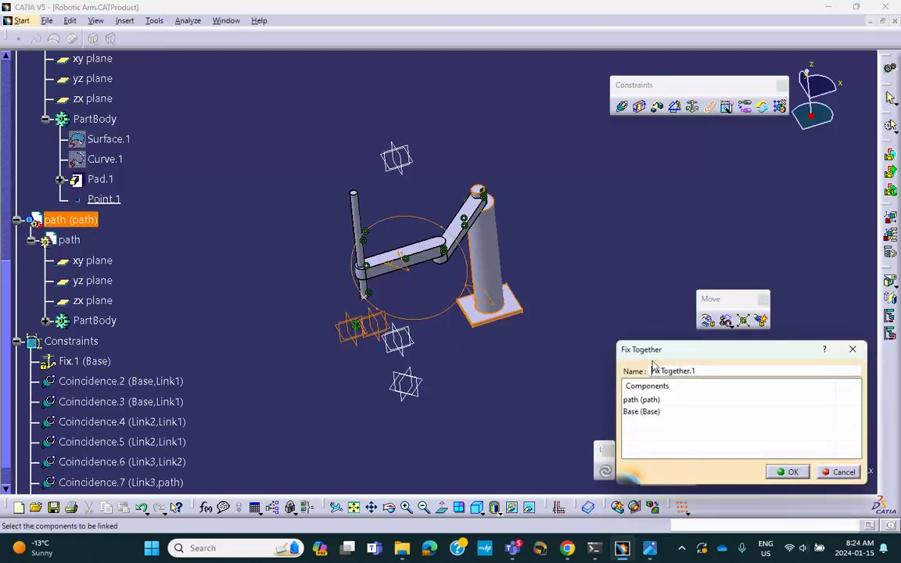
{"action": "left_click", "coordinate": [790, 471]}
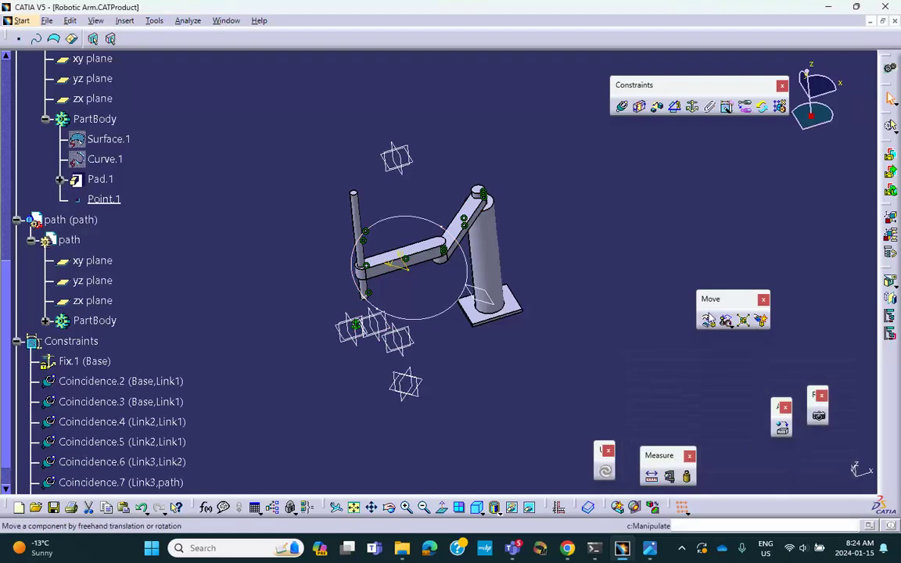
- Manipulate Link2 around the Base column's axis with respect to constraints, moving the rod's tip to another point on the ellipse
{"action": "left_click", "coordinate": [708, 319]}
{"action": "middle_click_drag", "start_coordinate": [585, 392], "coordinate": [591, 327]}
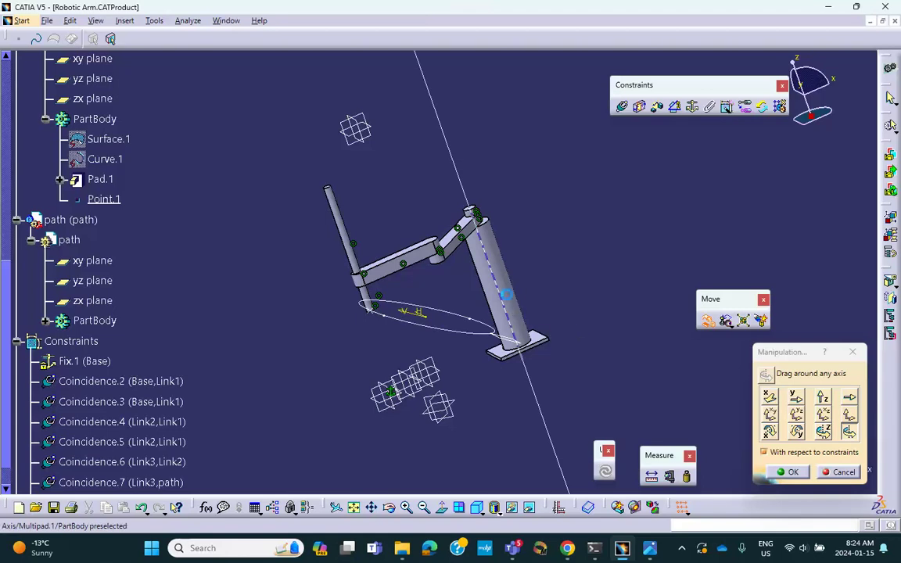
{"action": "left_click_drag", "start_coordinate": [399, 266], "coordinate": [353, 307]}
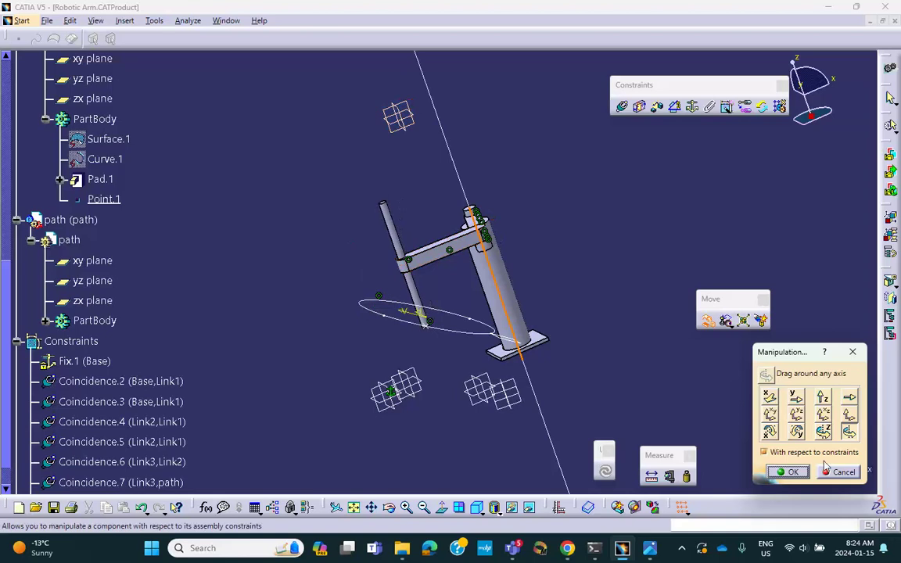
{"action": "left_click", "coordinate": [788, 471]}
{"action": "middle_click_drag", "start_coordinate": [623, 370], "coordinate": [607, 380]}
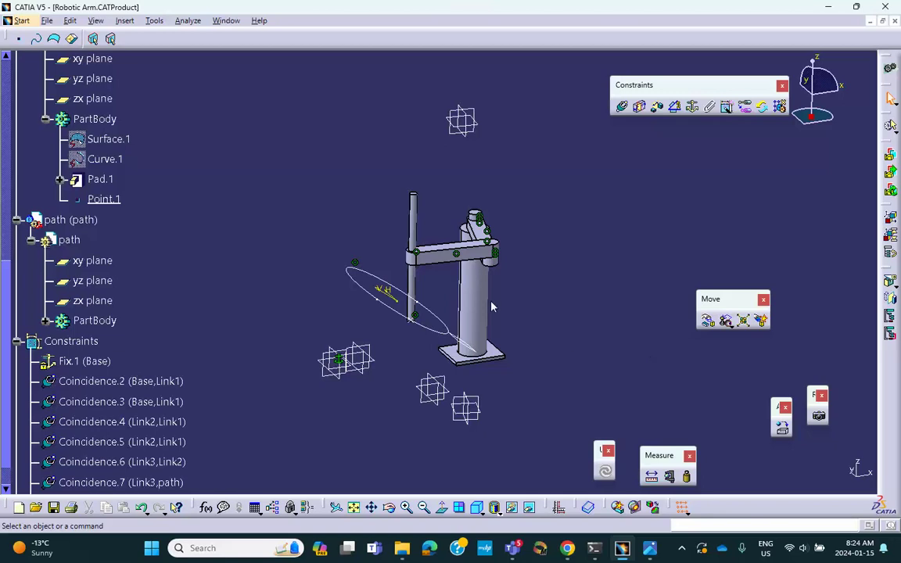
{"action": "scroll", "coordinate": [253, 305], "scroll_direction": "down", "scroll_amount": 3}
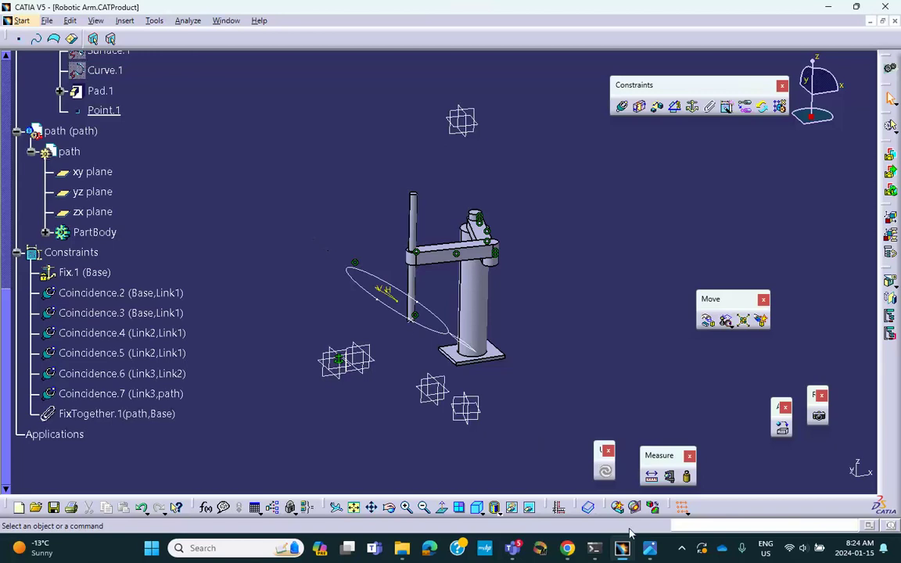
{"action": "left_click", "coordinate": [681, 548]}
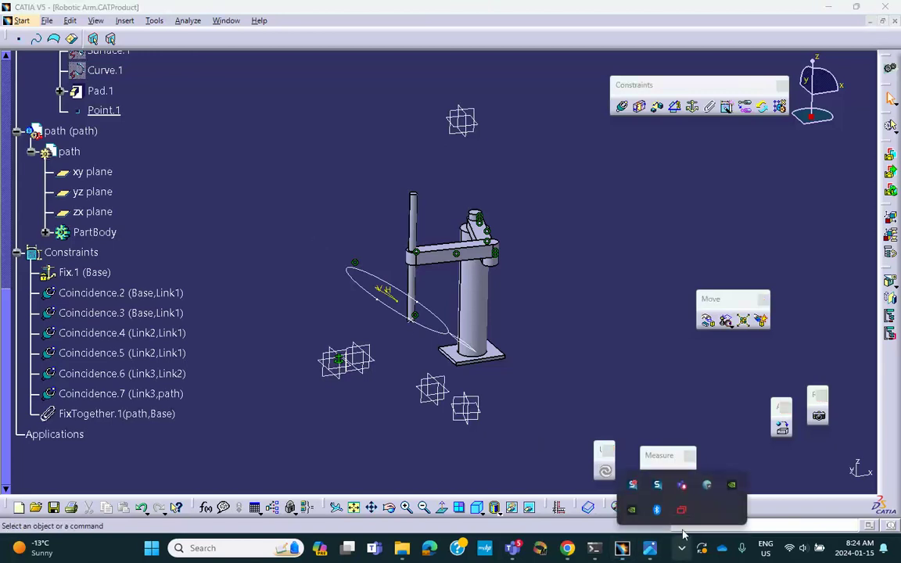